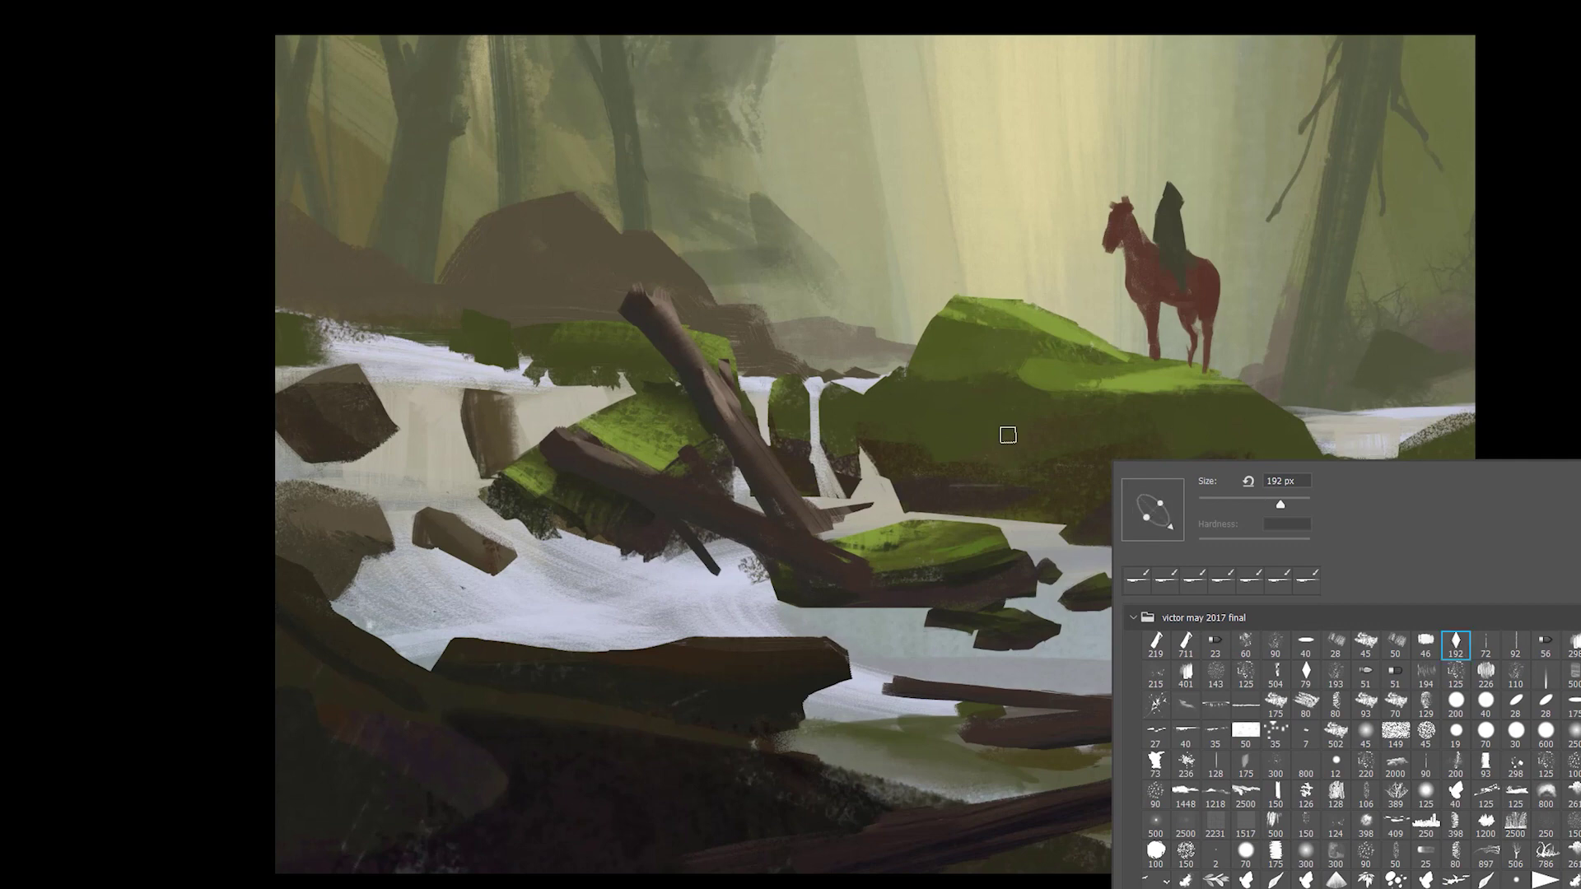
Step: Texture the shaded brown base of the large mossy boulder with sampled tones and add small dark rocks in the pool beside it
left_click(1006, 435)
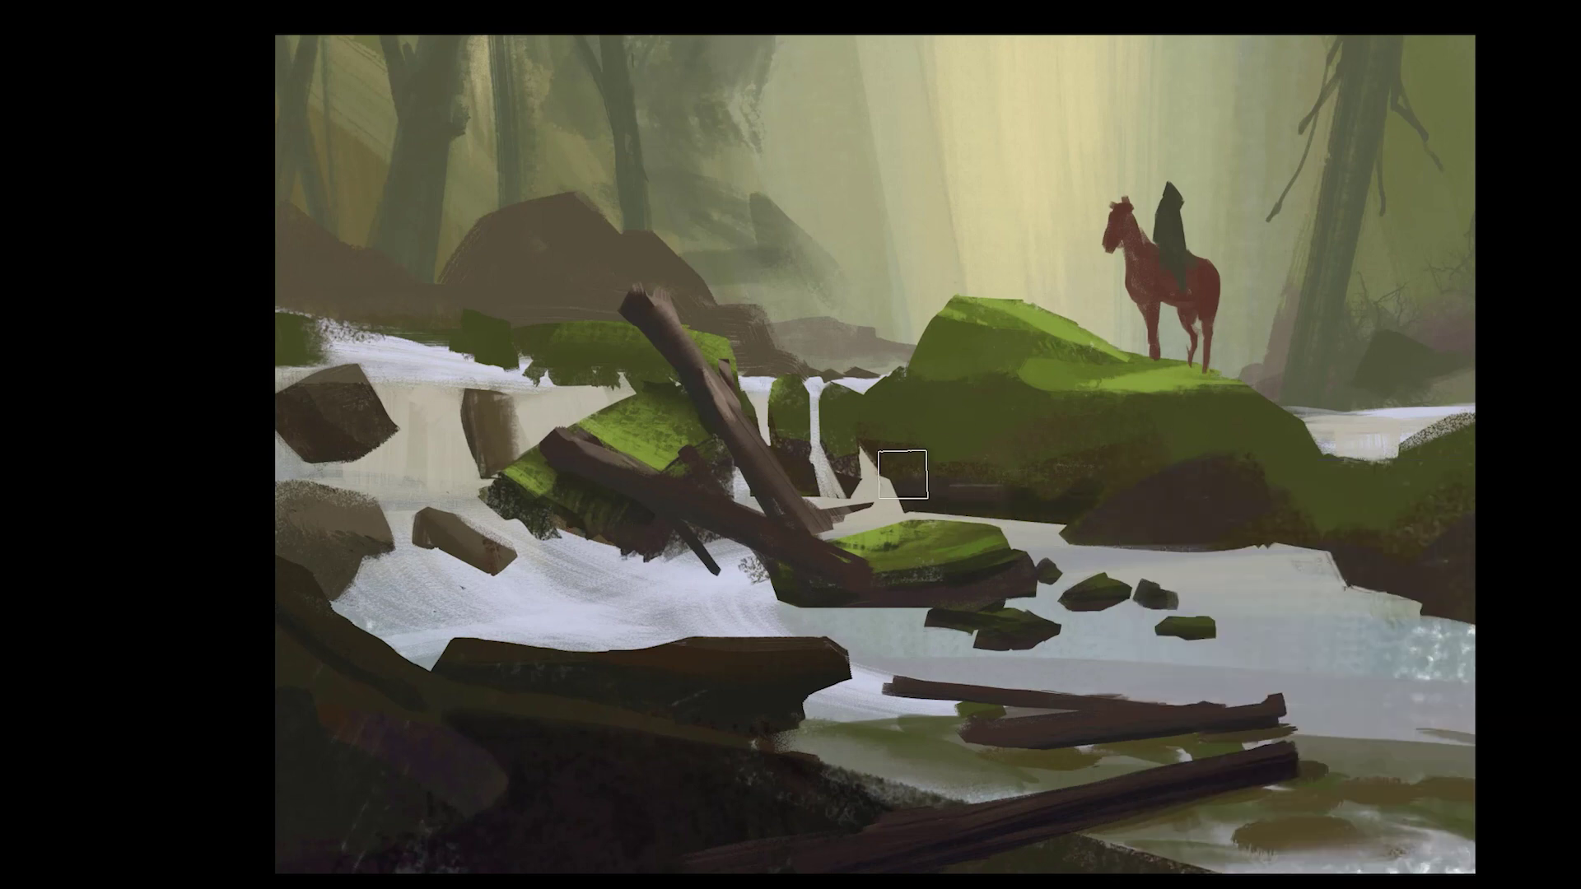
left_click_drag(1299, 535, 1327, 502)
key("e")
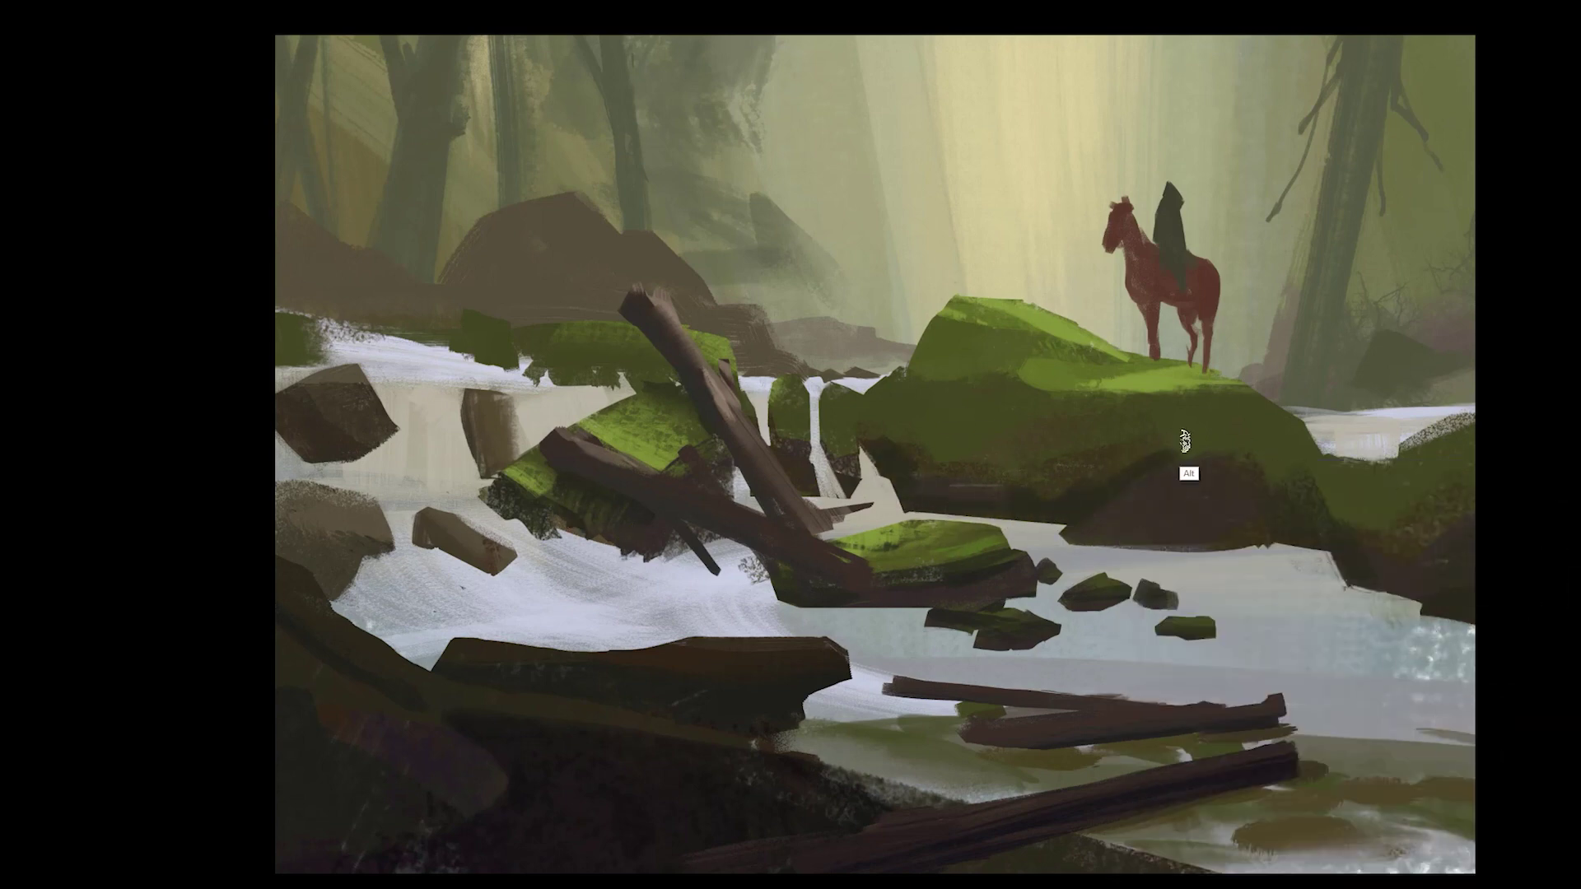
mouse_move(1175, 465)
left_mouse_down()
mouse_move(1094, 473)
mouse_move(1070, 497)
left_mouse_up()
left_click(1034, 507, "alt")
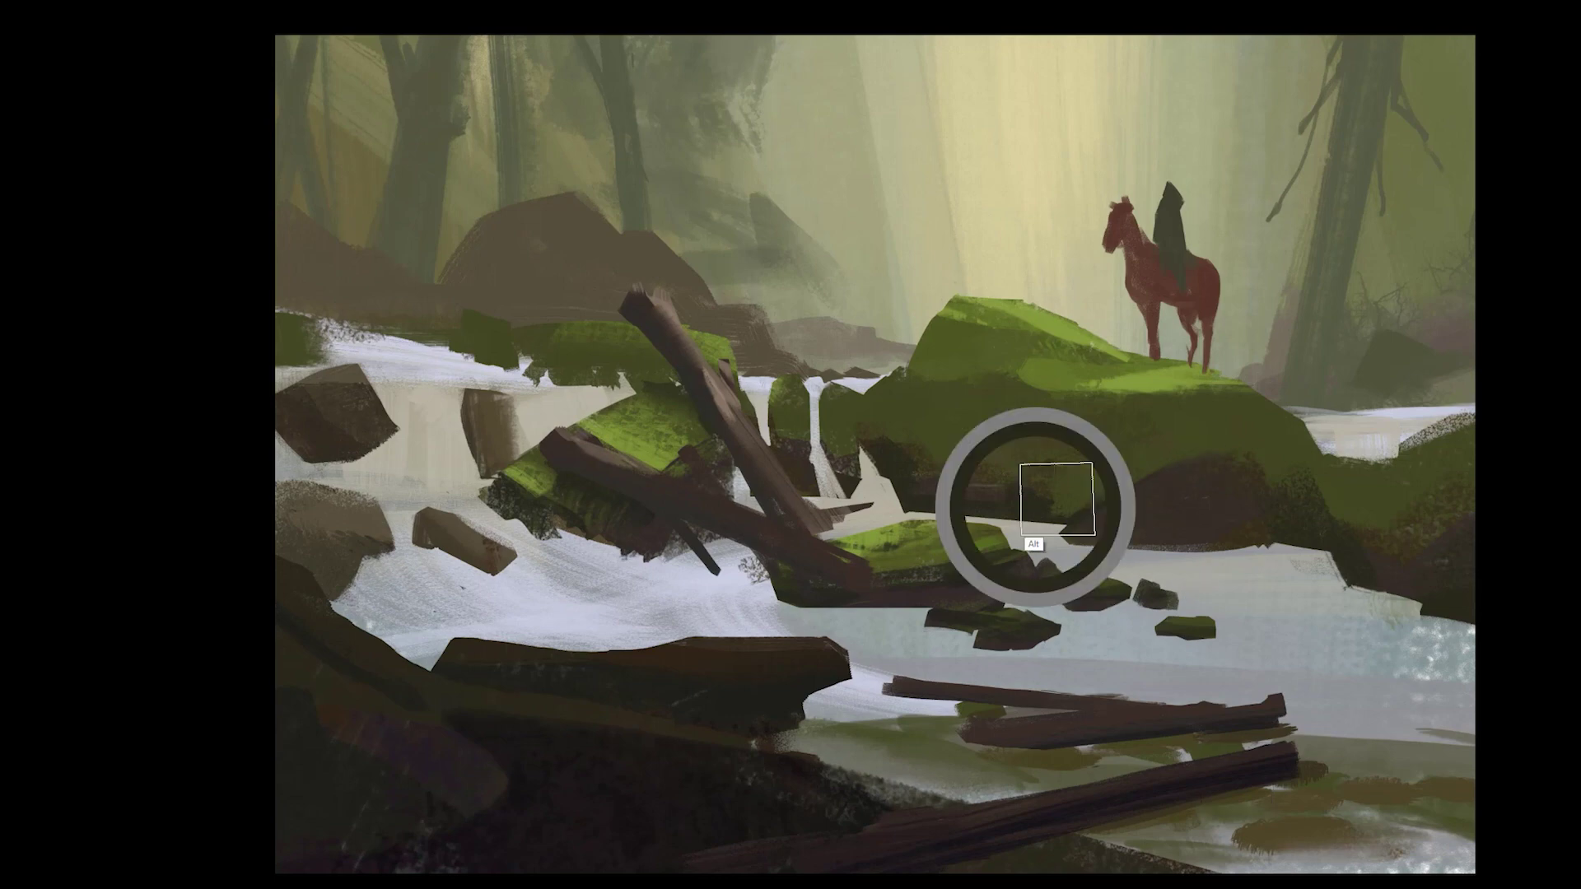
left_click_drag(1235, 565, 1276, 555)
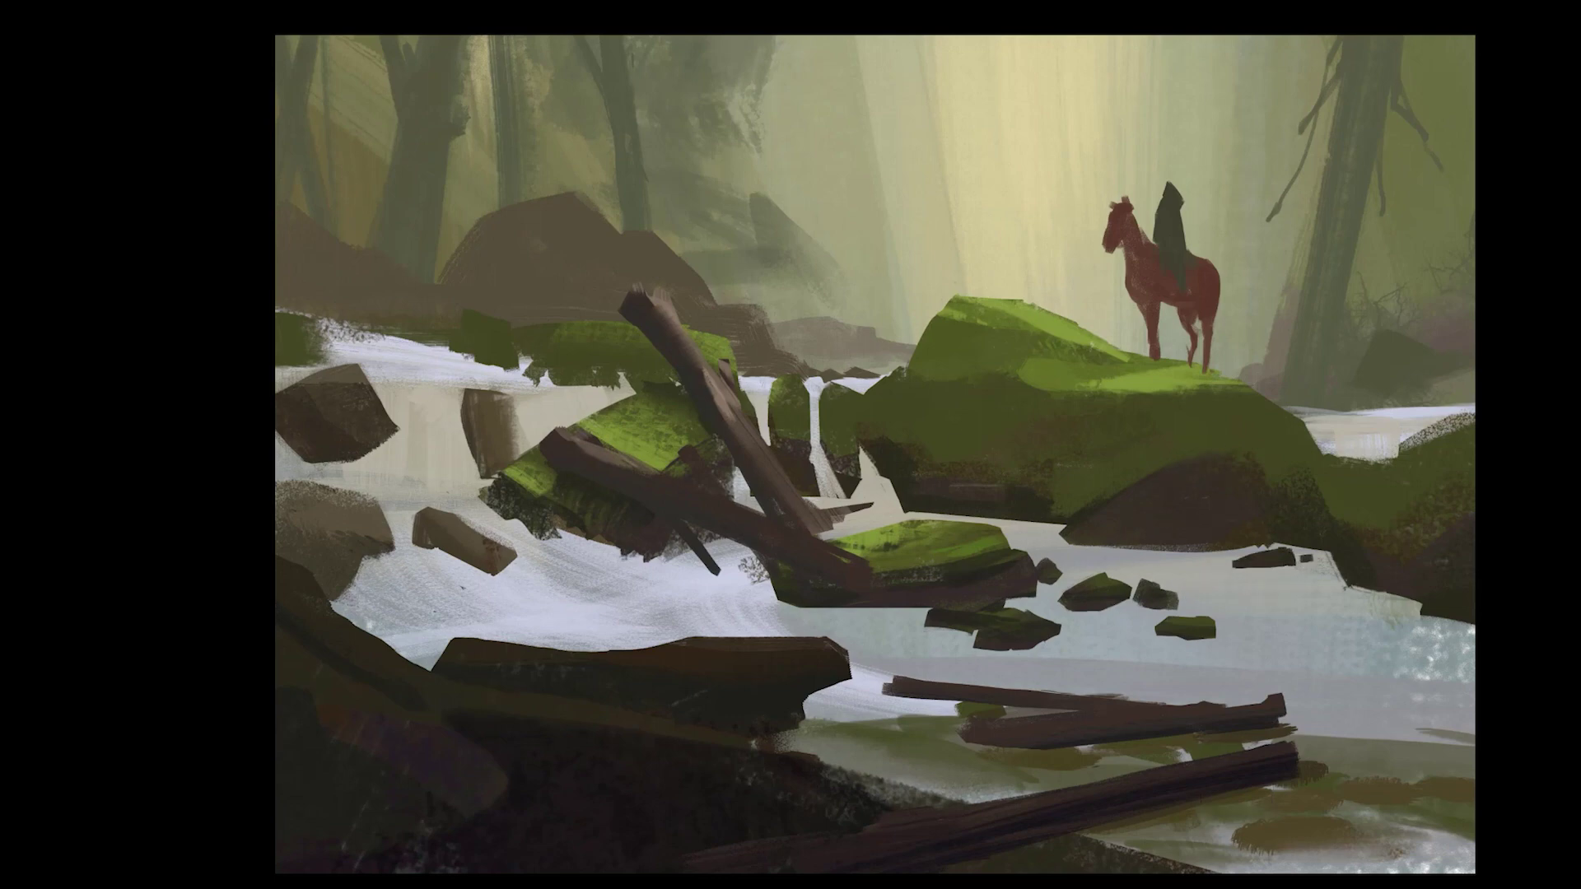
Step: Try painting wood-grain highlight strokes along the foreground log with a different brush
right_click(1323, 632)
left_click(1391, 750)
left_click(733, 459)
left_click_drag(1039, 706, 1282, 706)
key("ctrl+z")
left_click_drag(950, 819, 1162, 772)
left_click_drag(1095, 792, 1189, 776)
left_click_drag(1047, 800, 1294, 750)
left_click_drag(1044, 804, 930, 826)
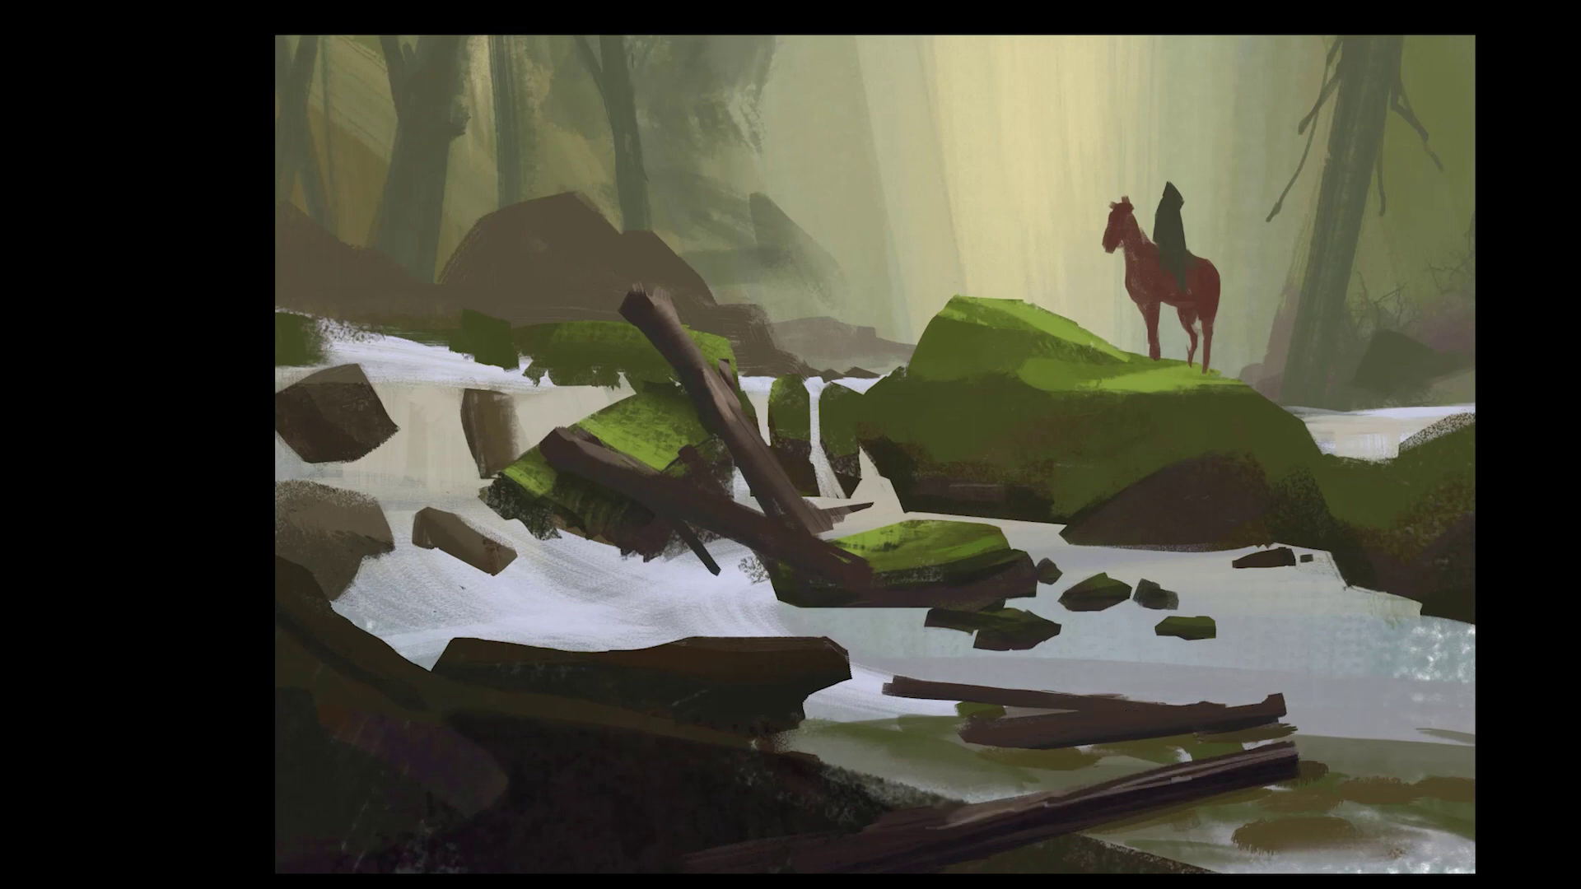
key("ctrl+z")
key("ctrl+z")
key("ctrl+z")
key("ctrl+z")
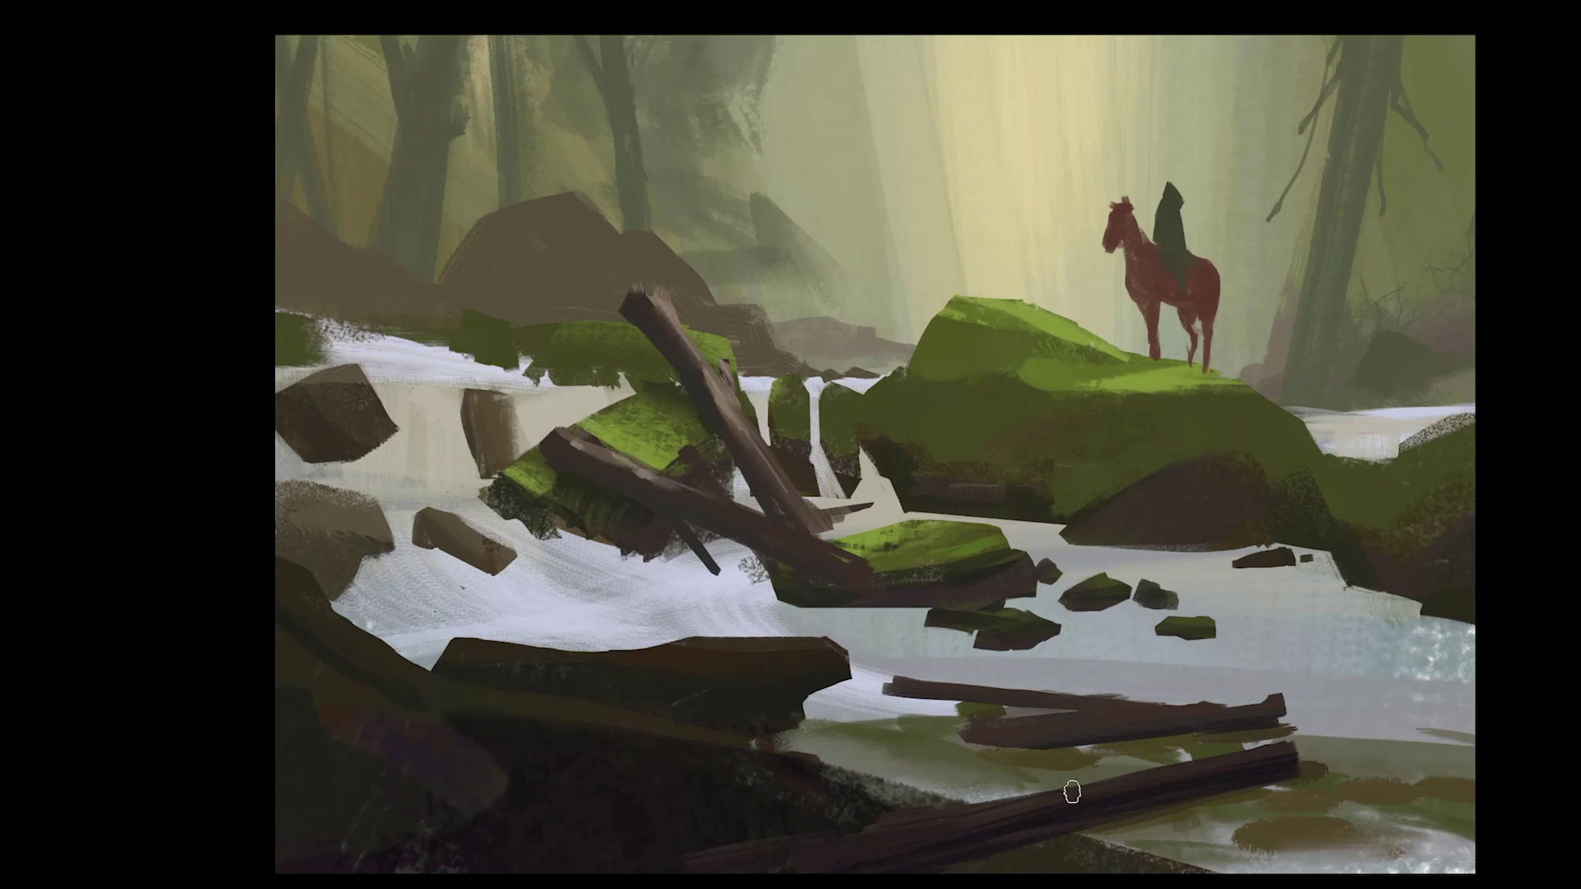
Step: Paint long grain and edge-highlight strokes along the length of the lowest foreground log
left_click_drag(1045, 804, 1292, 752)
left_click_drag(1190, 771, 914, 839)
left_click(1043, 797)
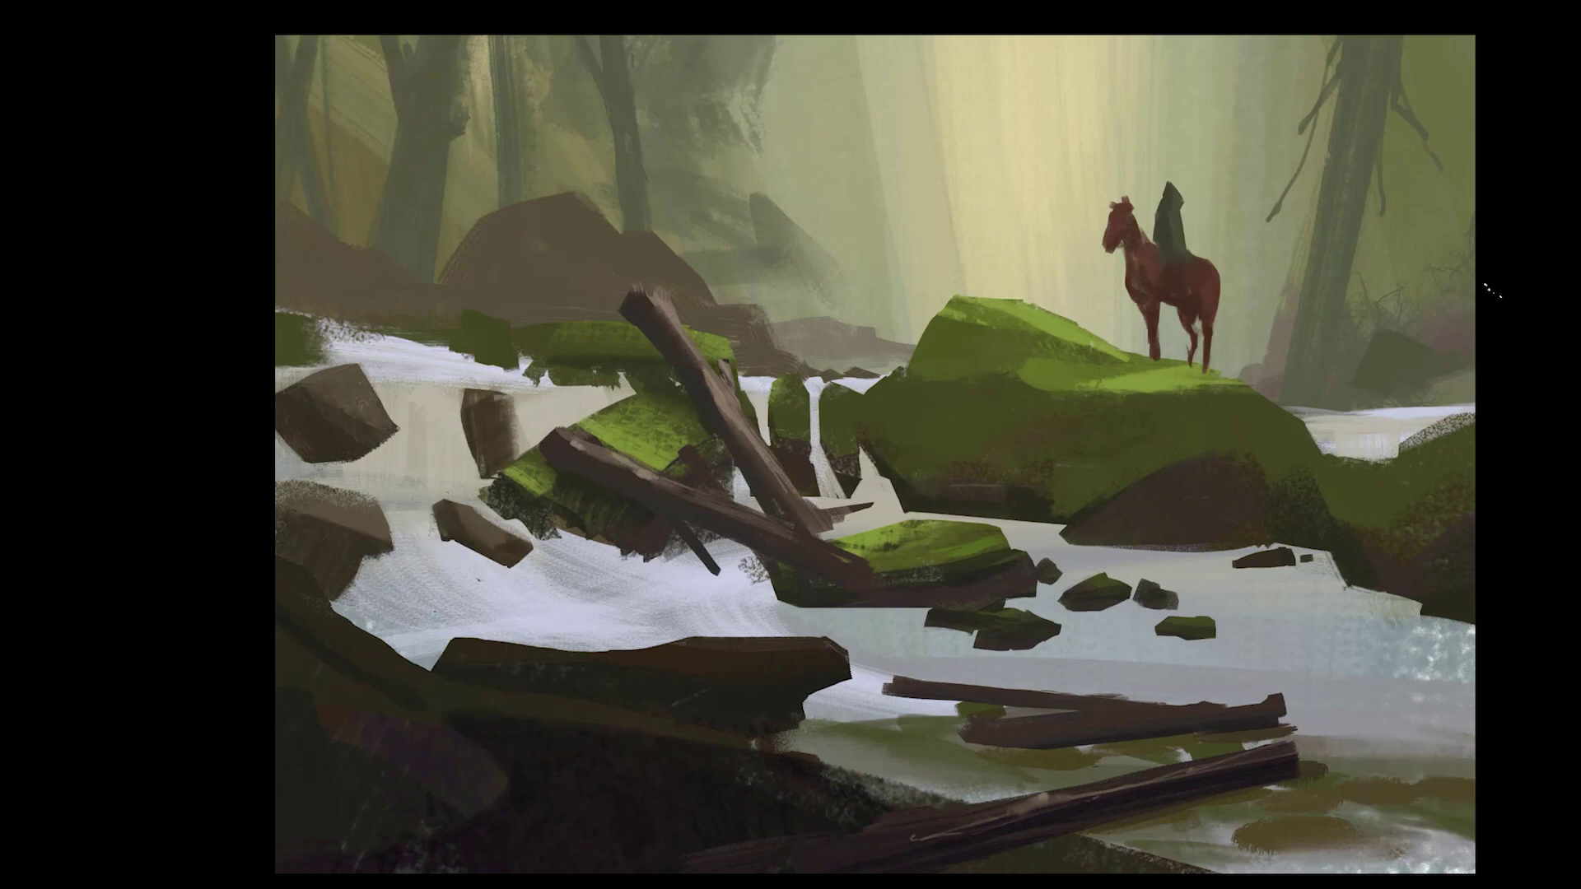
Step: On Layer 5, block in hazy tree foliage in the misty background above and beside the horse and rider
right_click(1202, 355)
left_click(1369, 604)
right_click(1252, 231, "ctrl")
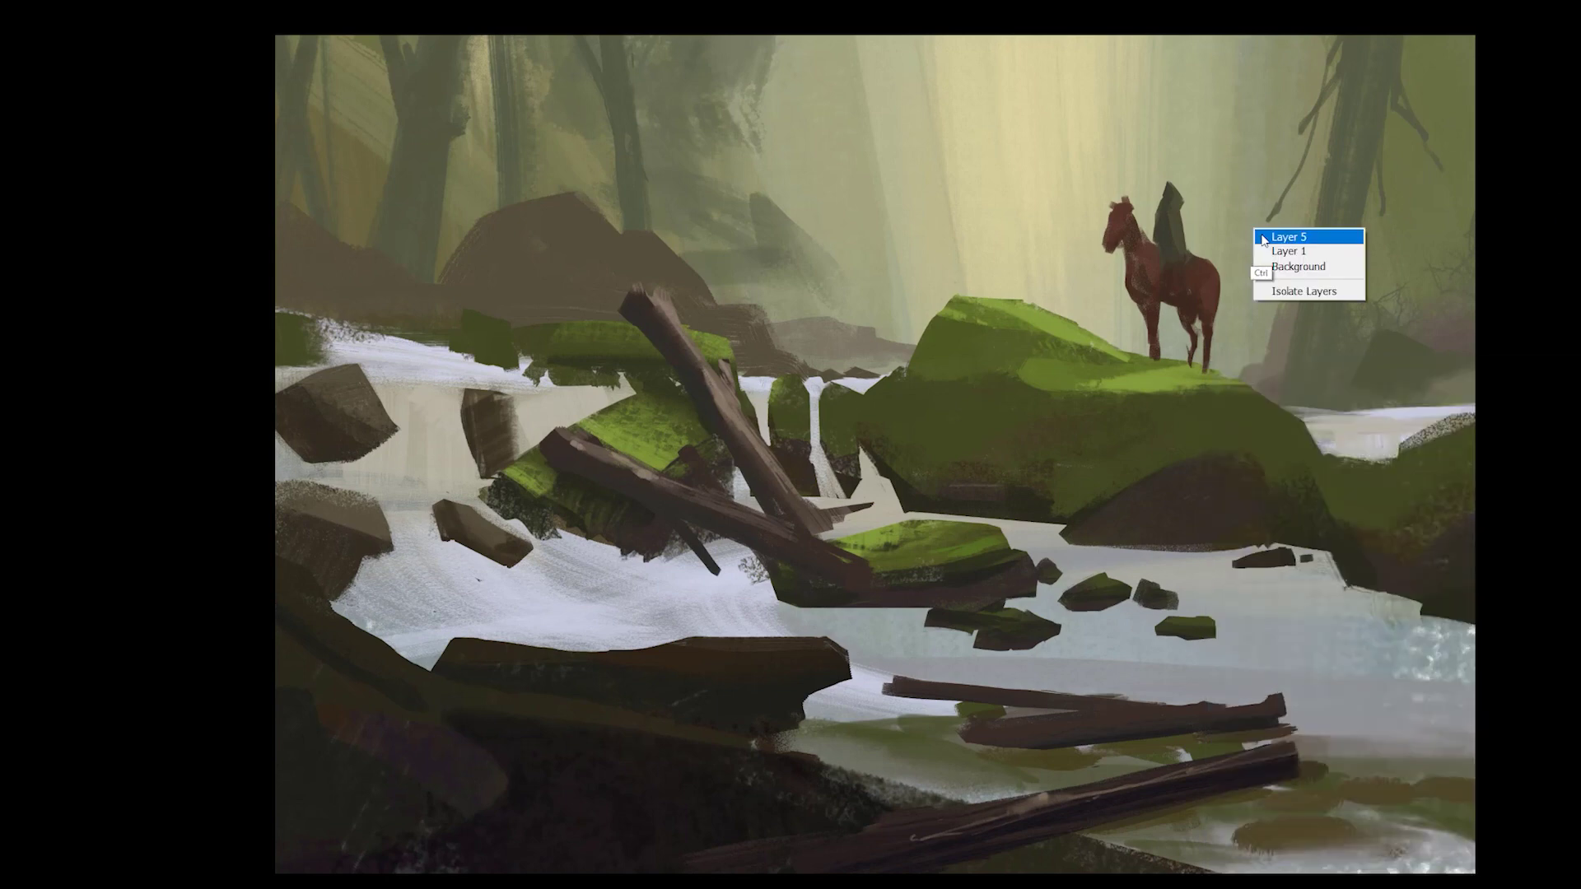
left_click(1284, 237)
right_click(1235, 321)
key("Escape")
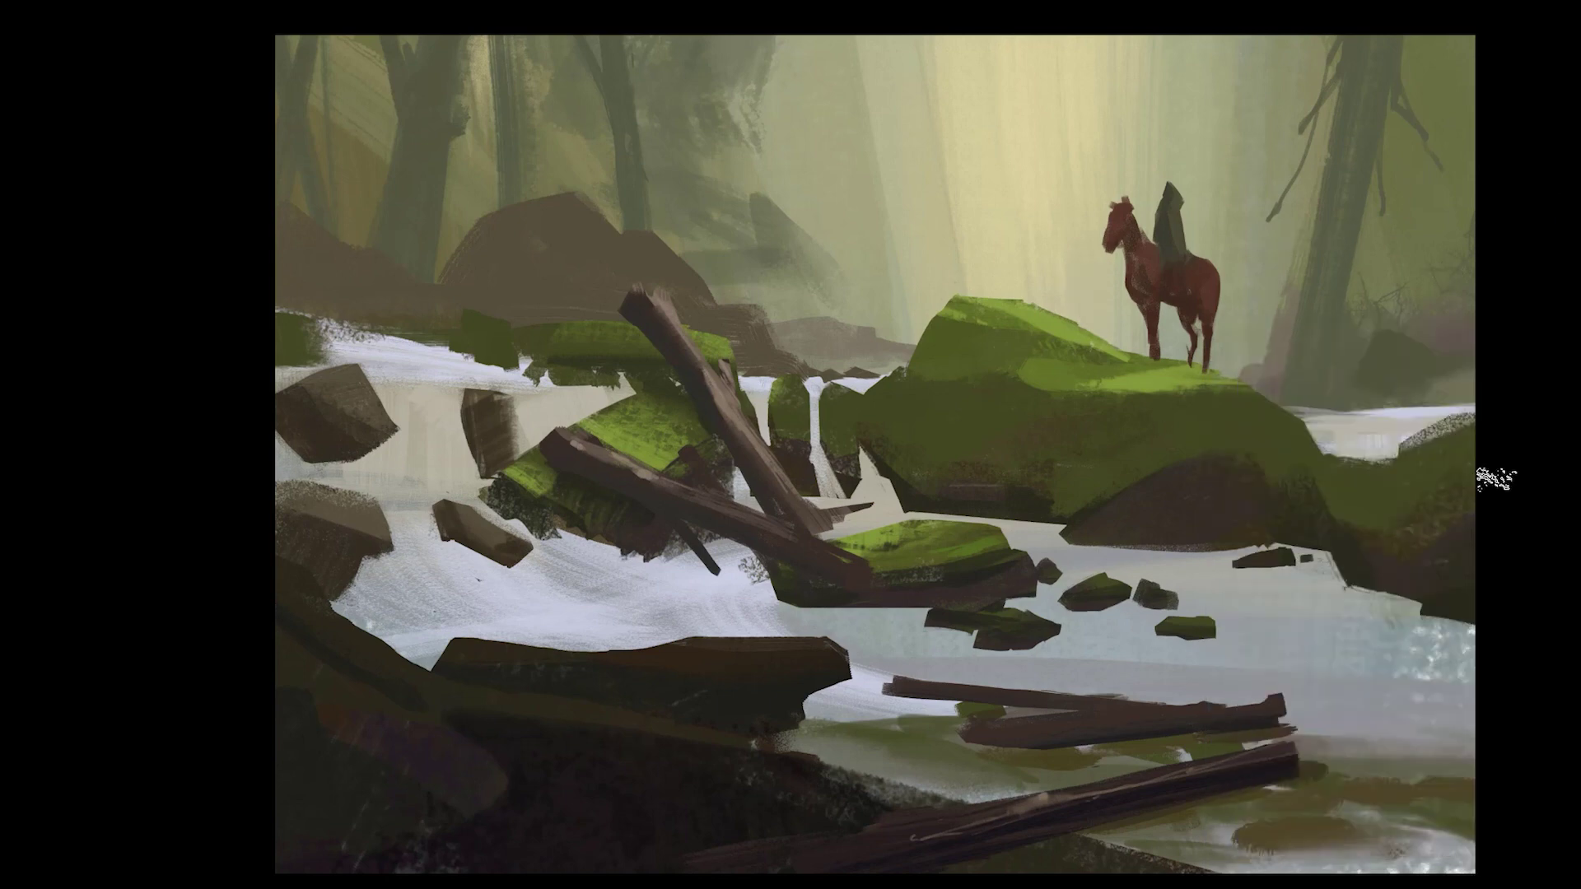
left_click_drag(1091, 92, 1047, 217)
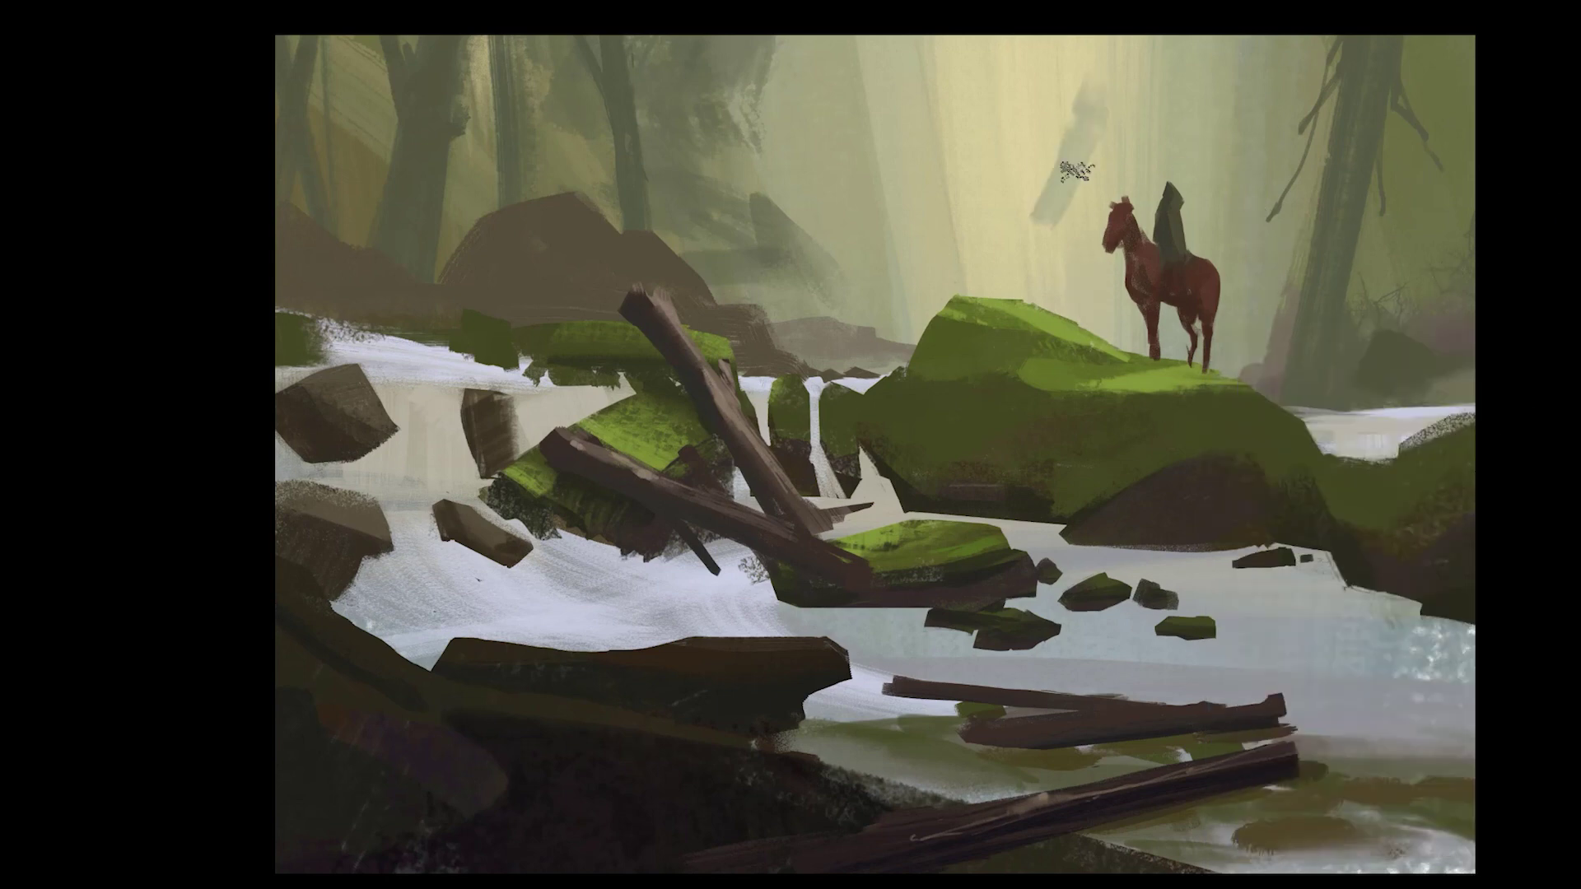
key("ctrl+z")
mouse_move(1151, 40)
left_mouse_down()
mouse_move(1098, 163)
mouse_move(1192, 200)
mouse_move(1079, 296)
mouse_move(1124, 329)
left_mouse_up()
left_click_drag(1202, 366, 1214, 358)
key("ctrl+z")
Step: Brush light haze around the horse and add hanging foliage and a distant trunk to the trees behind the rider
right_click(1235, 288)
left_click(1365, 466)
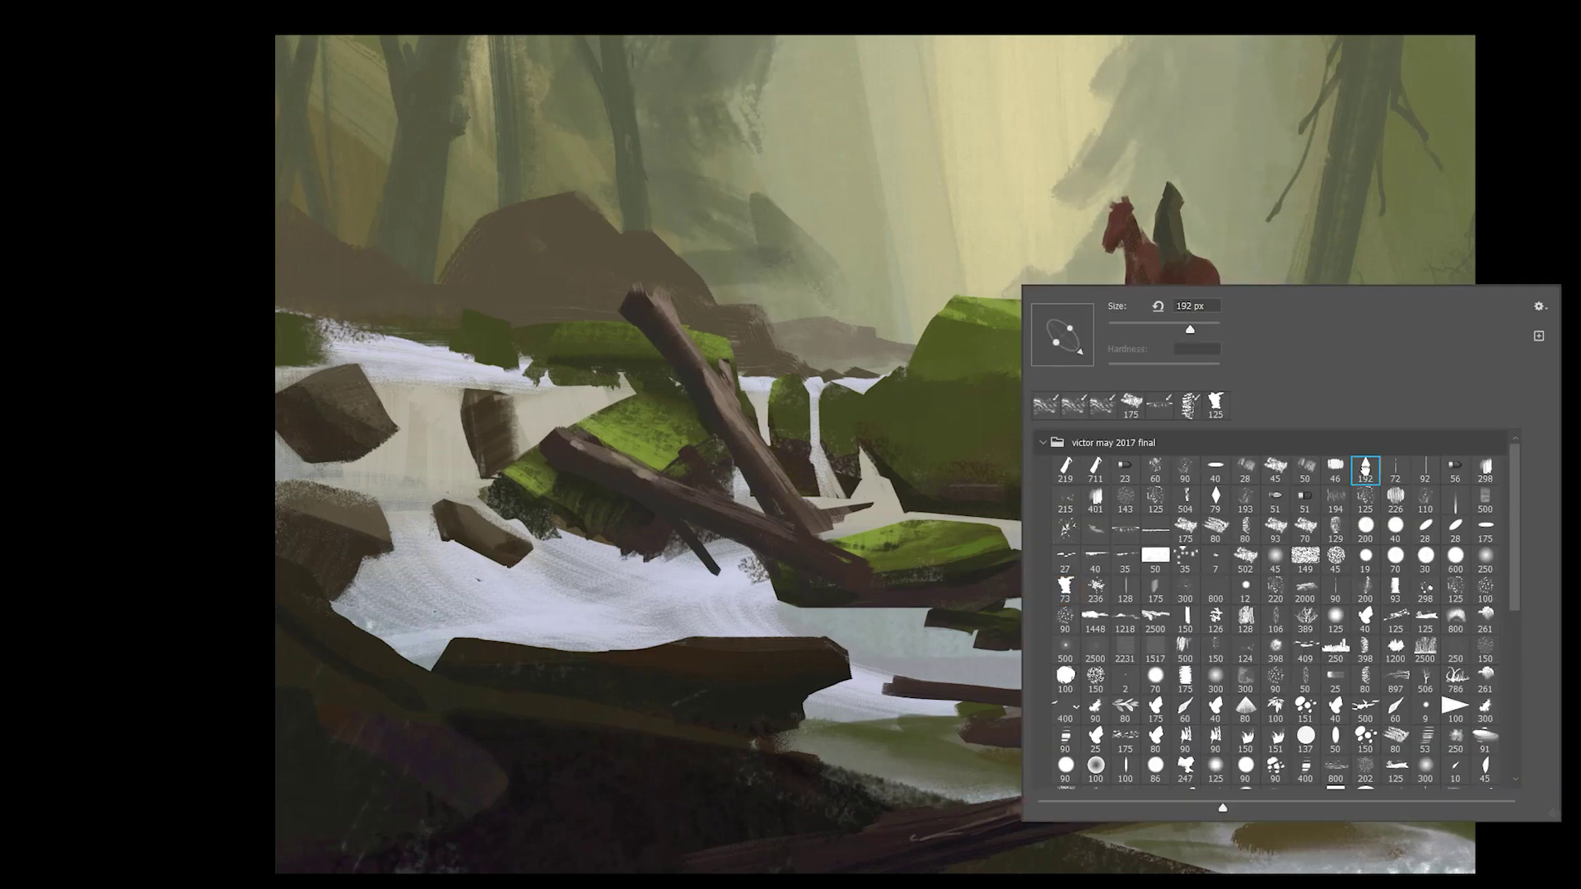
left_click_drag(1042, 278, 1081, 302)
left_click_drag(1087, 235, 1049, 259)
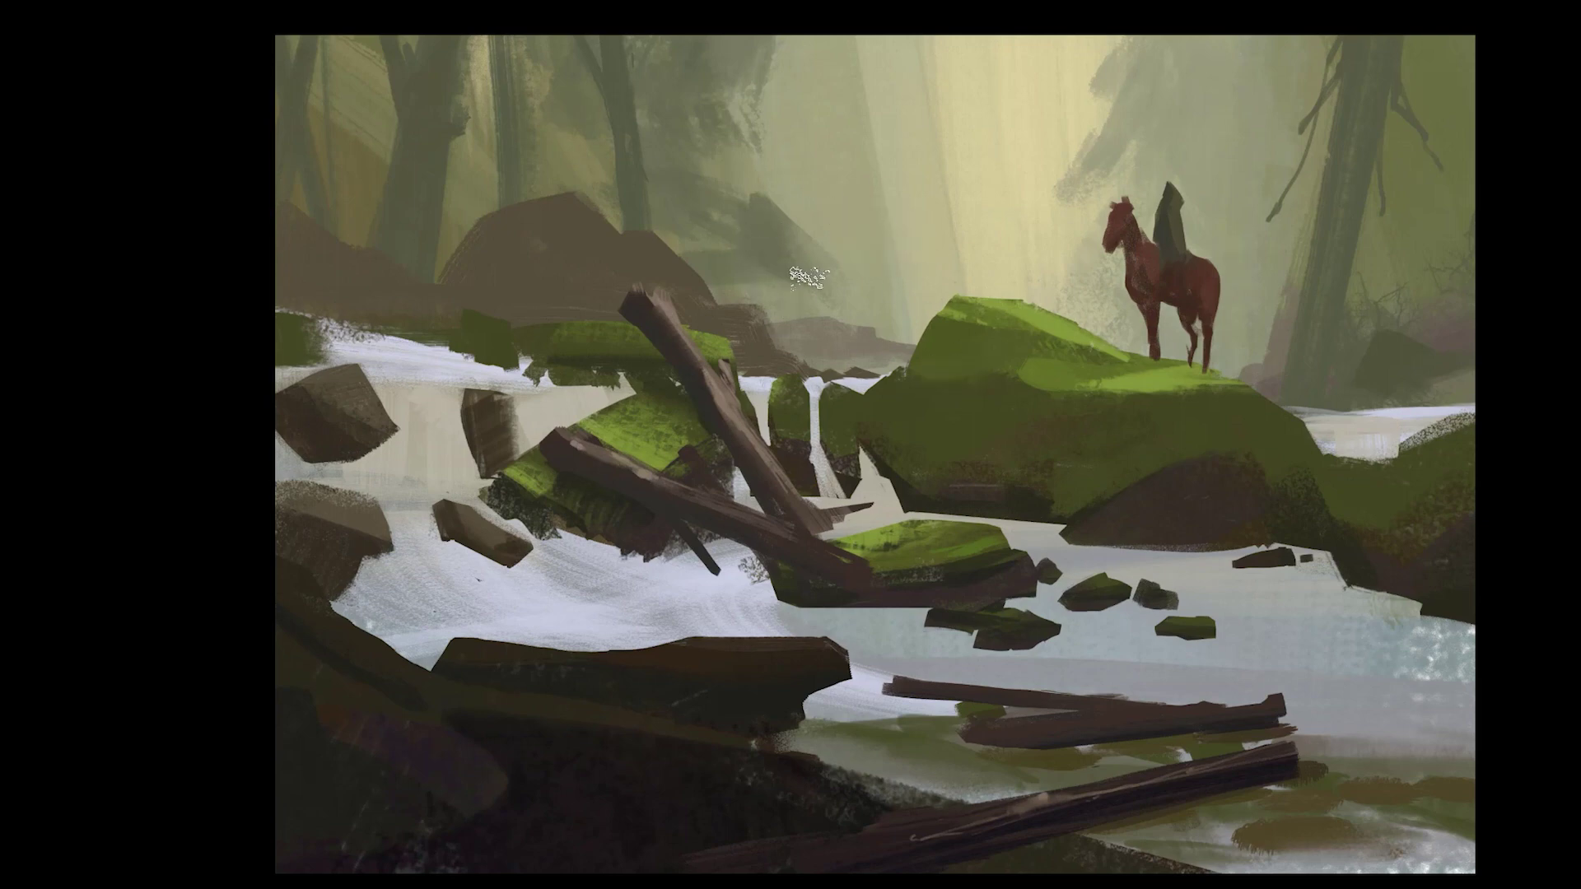
mouse_move(1301, 115)
left_mouse_down()
mouse_move(1215, 26)
mouse_move(1187, 116)
left_mouse_up()
left_click_drag(1309, 111, 1239, 185)
mouse_move(1456, 50)
left_mouse_down()
mouse_move(1467, 247)
mouse_move(1450, 269)
left_mouse_up()
Step: Paint drooping misty foliage around the mid-distance tree trunk behind the small waterfall
mouse_move(797, 210)
left_mouse_down()
mouse_move(833, 55)
mouse_move(793, 306)
mouse_move(806, 259)
mouse_move(881, 306)
left_mouse_up()
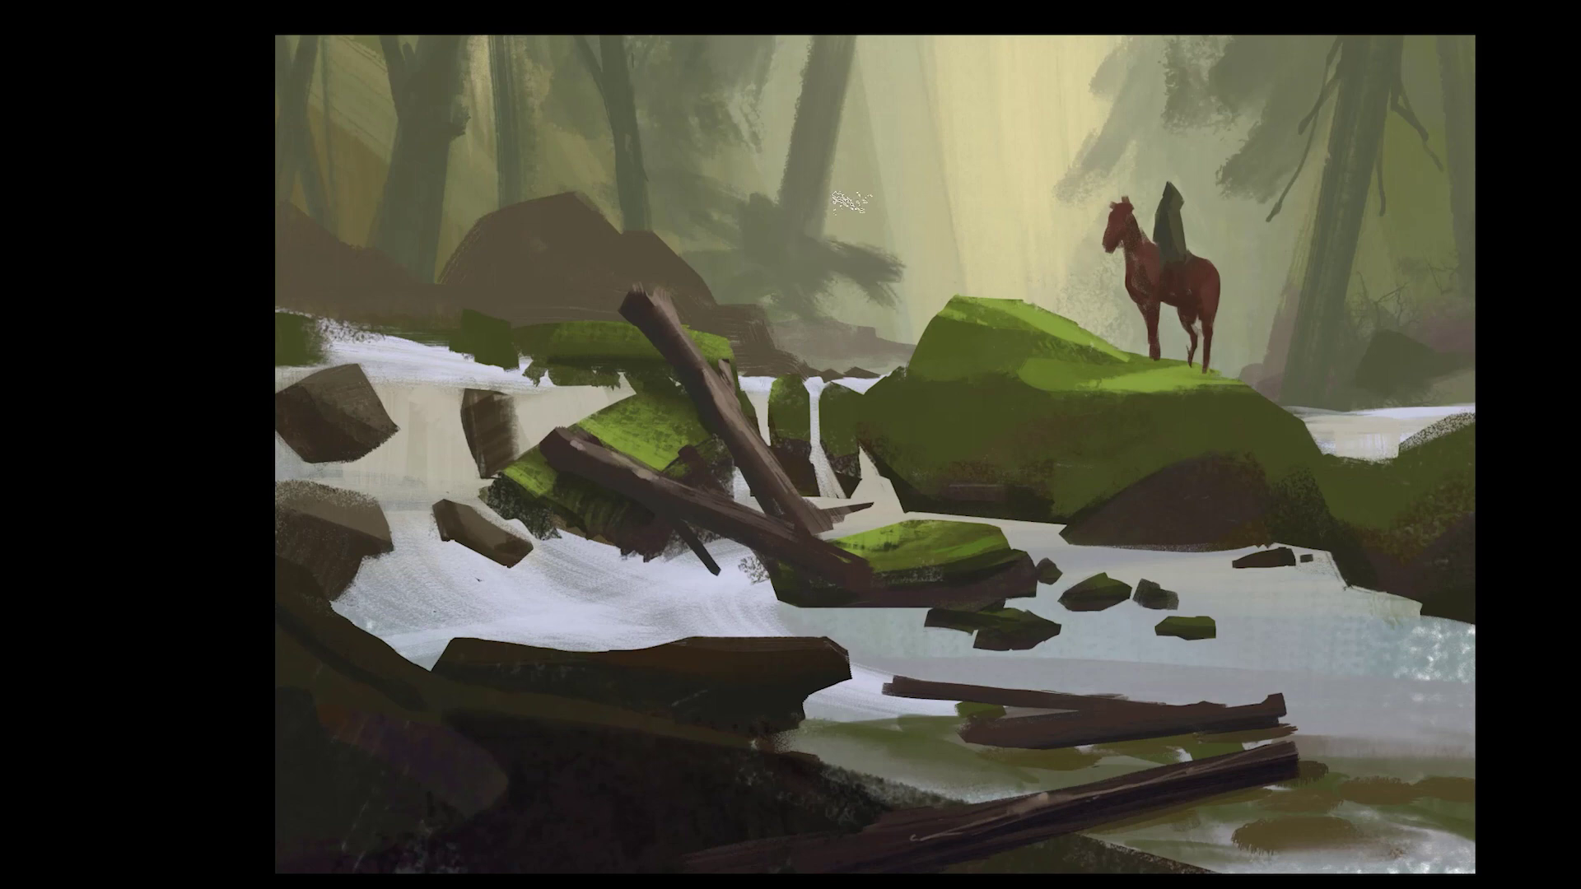
left_click_drag(848, 131, 860, 214)
left_click_drag(778, 120, 751, 193)
left_click_drag(843, 304, 883, 320)
mouse_move(861, 193)
left_mouse_down()
mouse_move(932, 247)
mouse_move(885, 309)
left_mouse_up()
Step: Build up the soft foliage masses on both sides of the rider with another textured brush
right_click(955, 284)
double_click(1302, 469)
left_click_drag(1140, 106, 1115, 161)
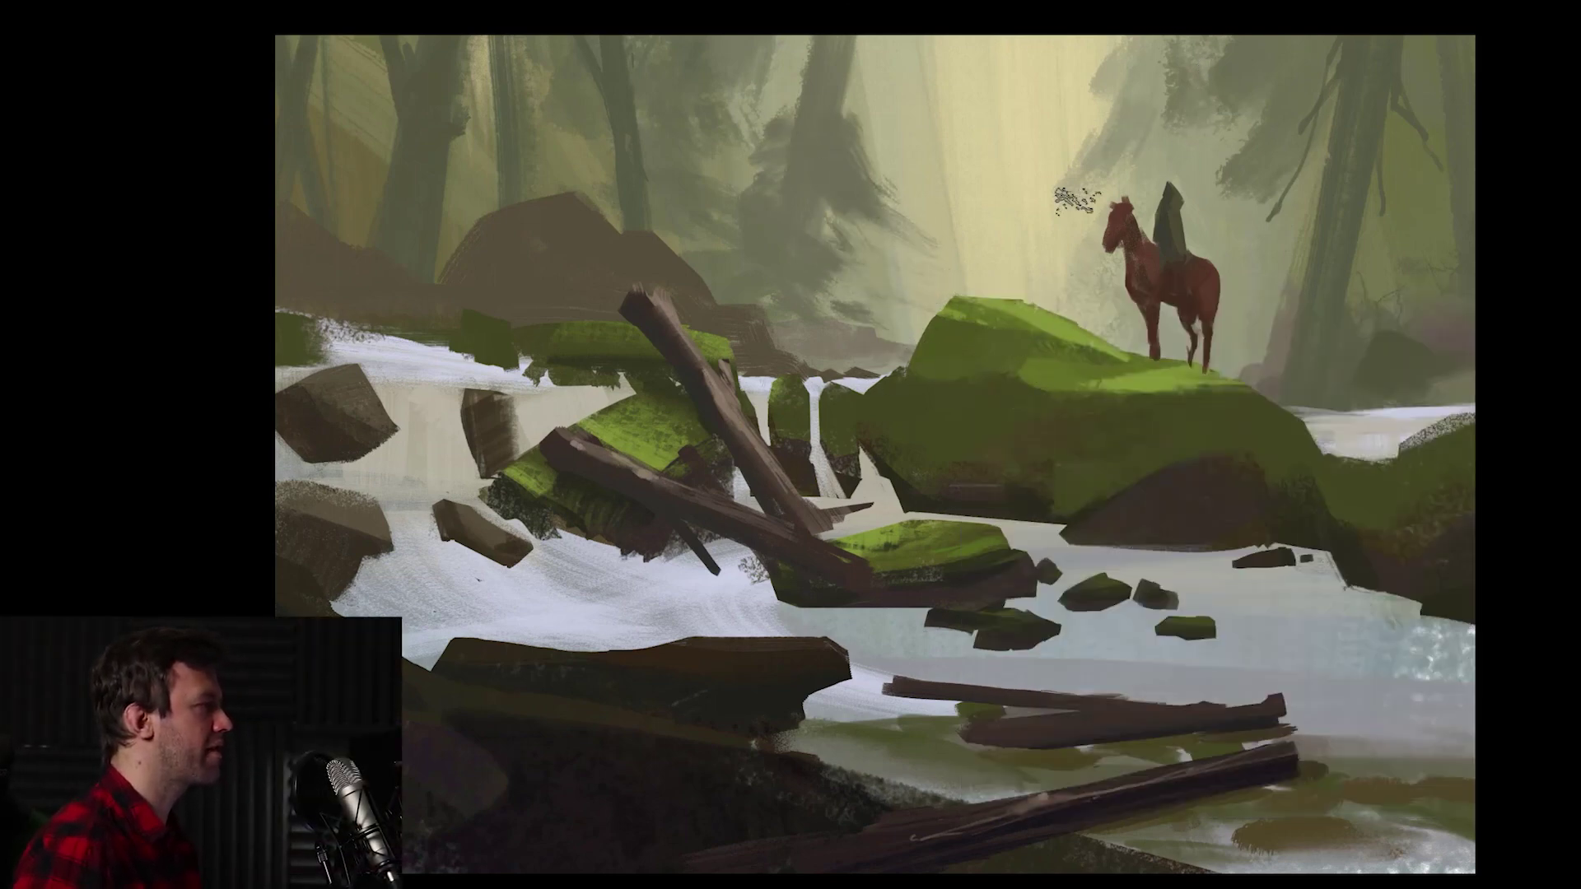
left_click_drag(1227, 136, 1198, 214)
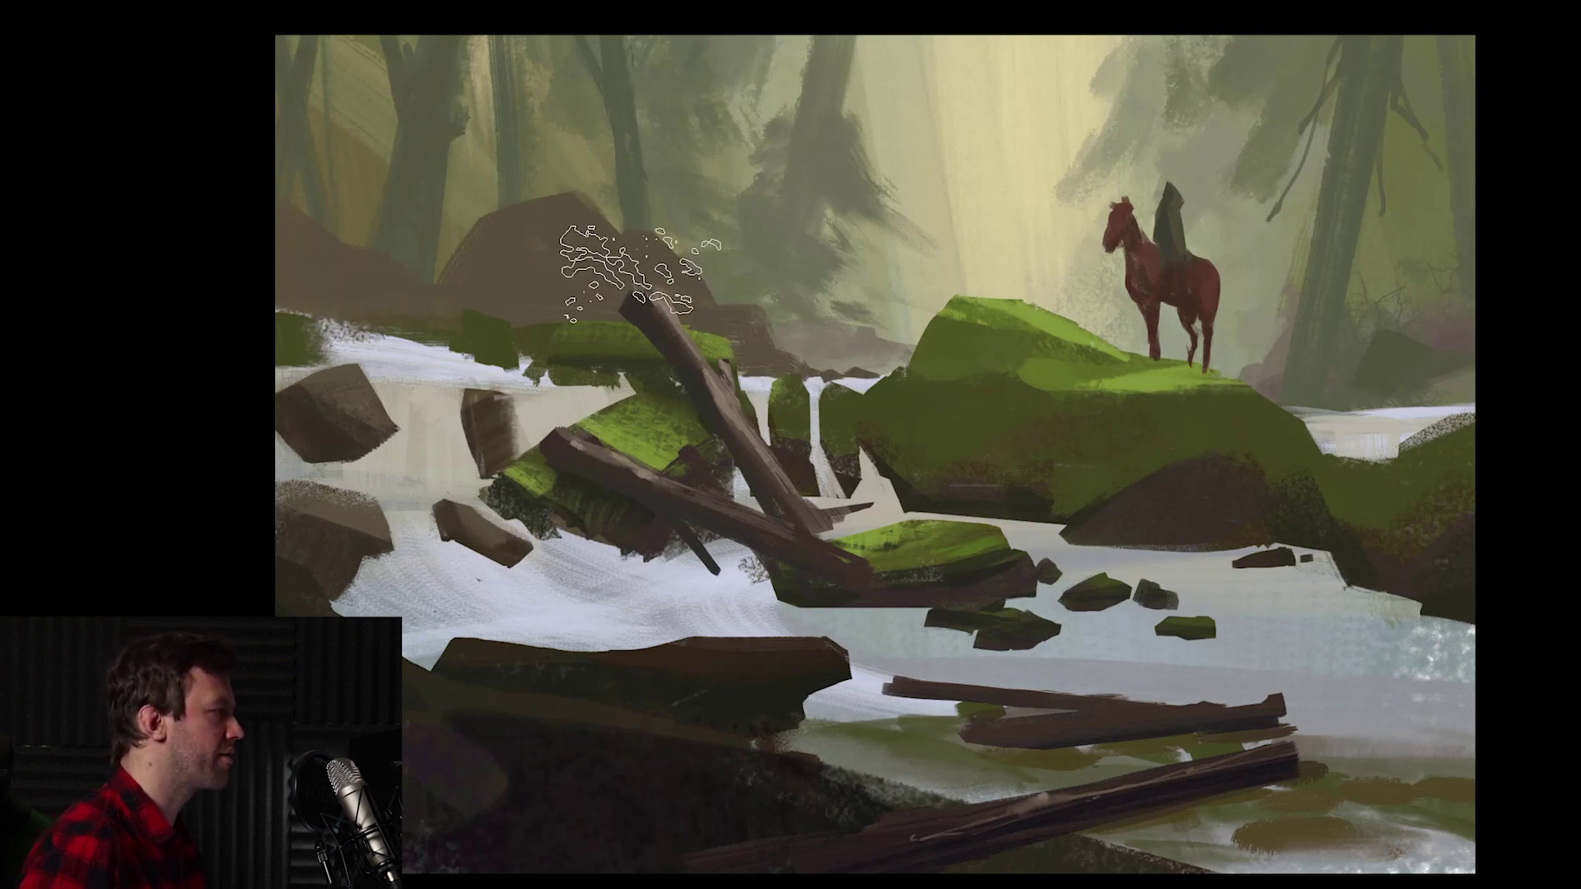
Step: Shade and texture the background boulders, the far bank and the distant rocks with scattered brush strokes
left_click_drag(462, 327, 494, 309)
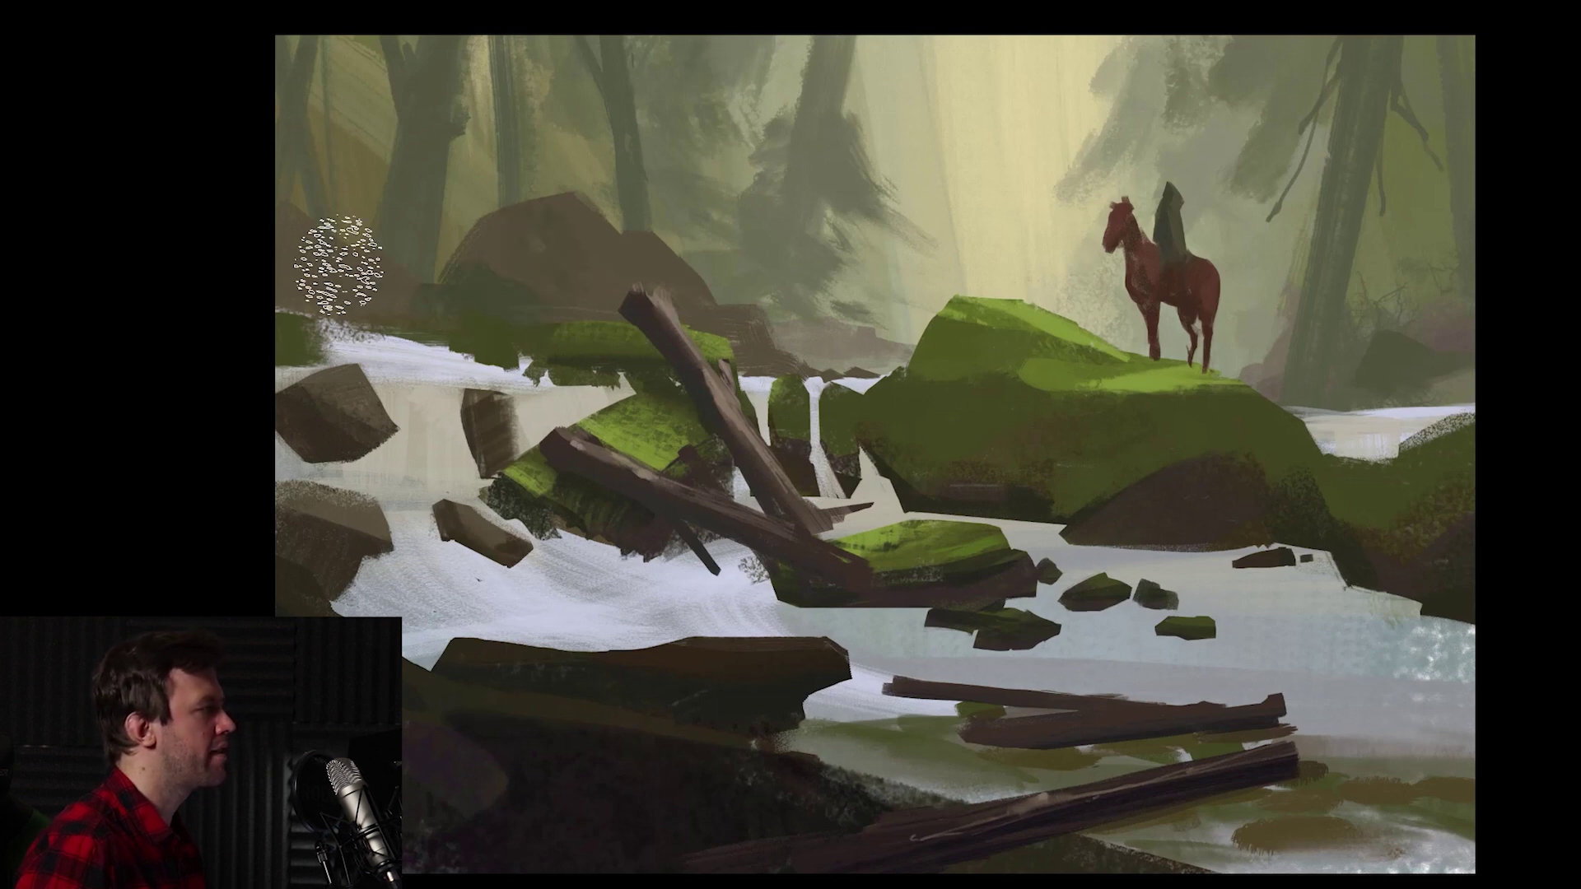
left_click_drag(339, 264, 379, 284)
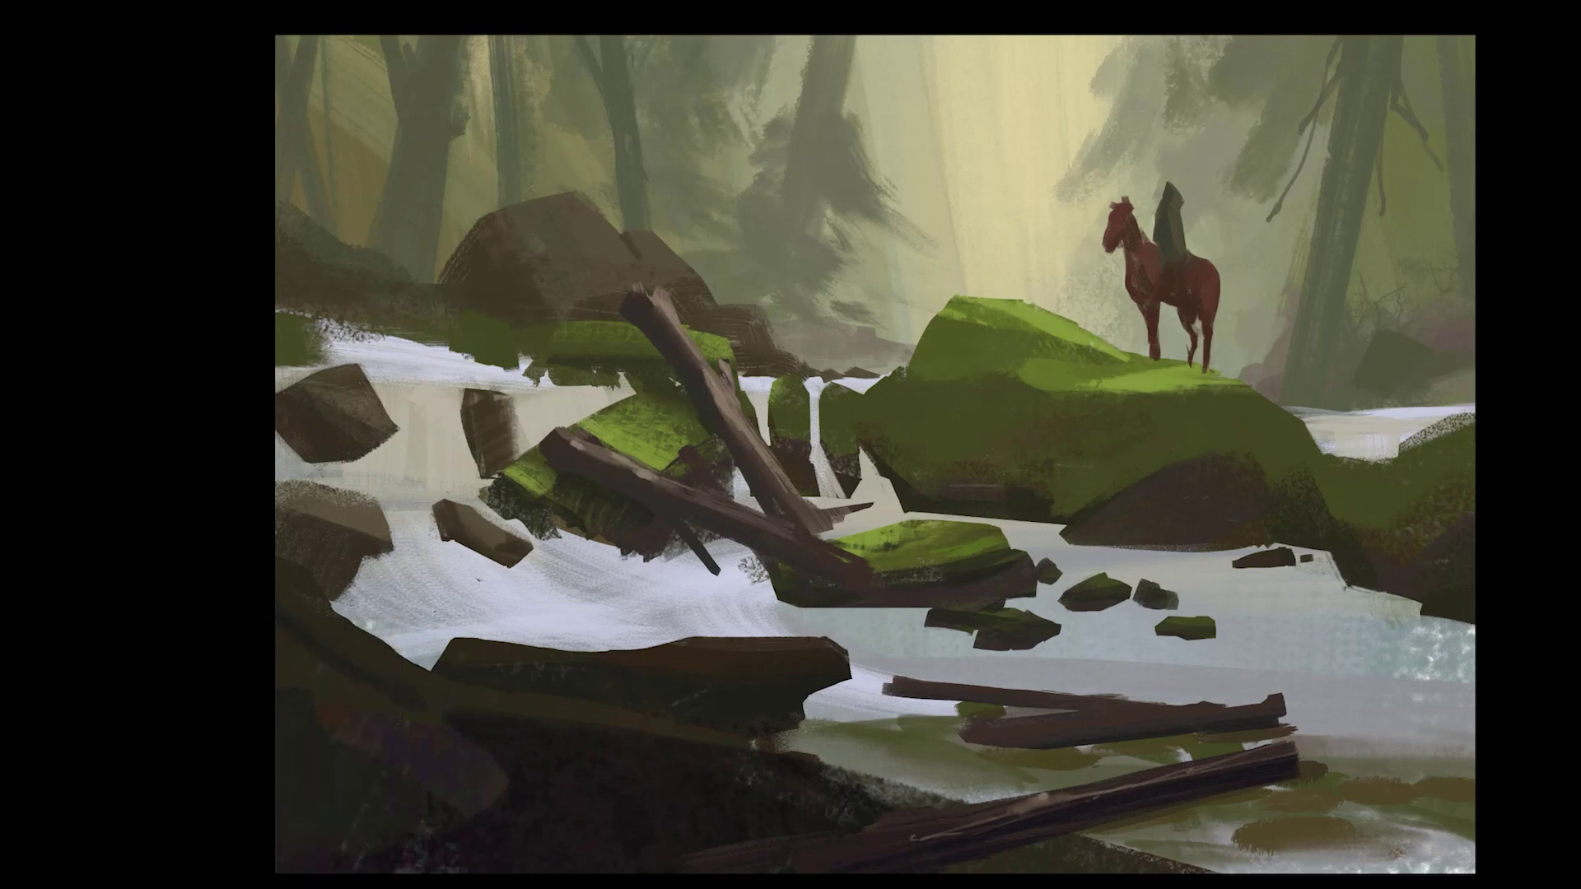
left_click_drag(868, 339, 907, 361)
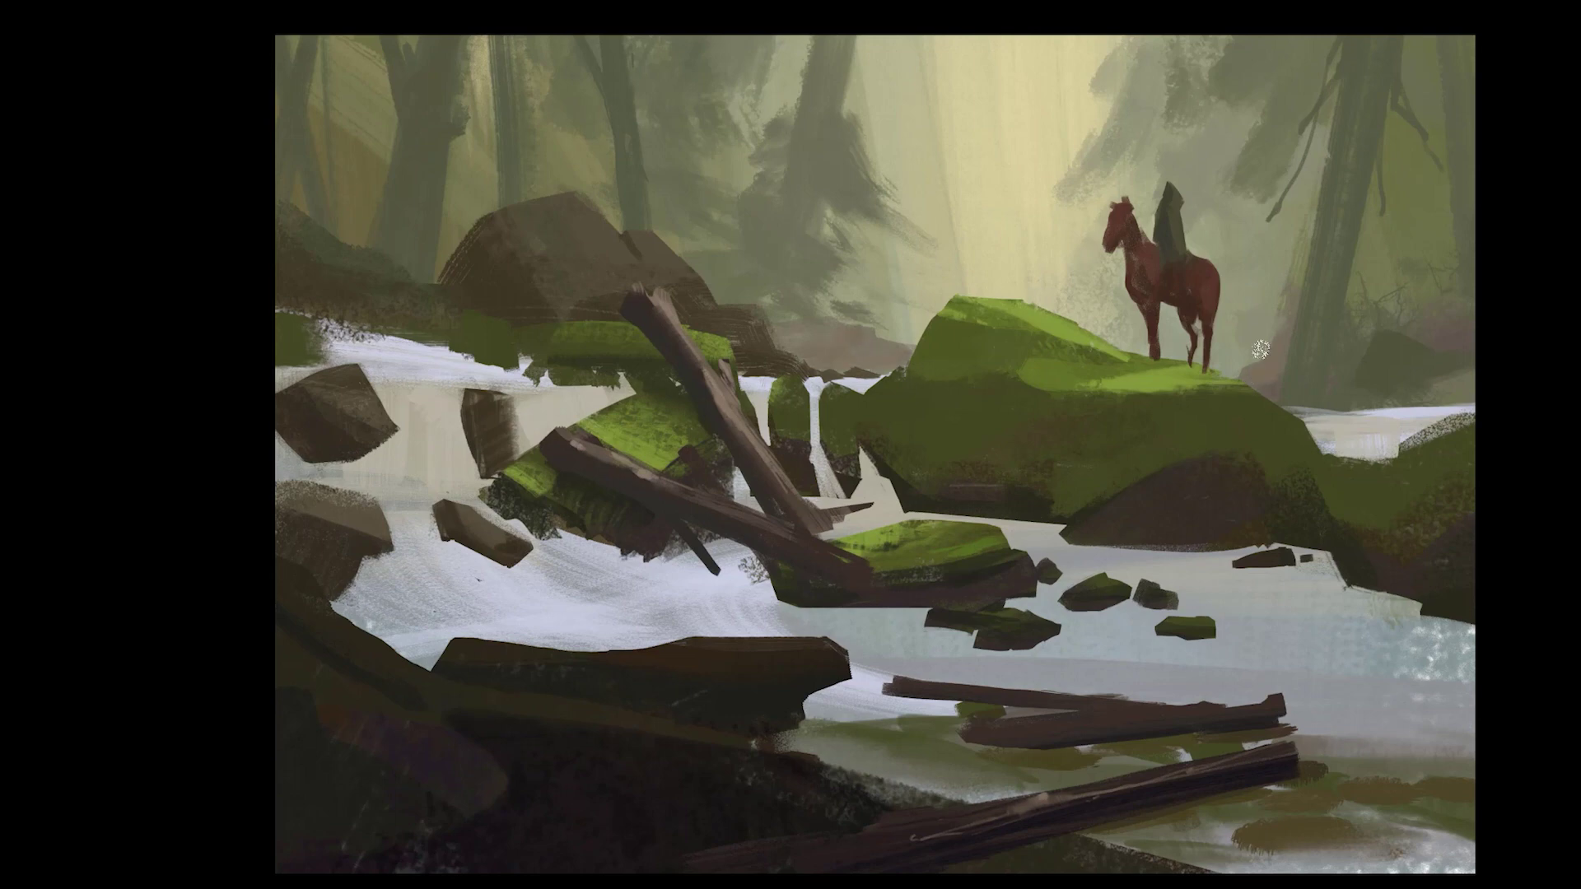
mouse_move(1260, 350)
left_mouse_down()
mouse_move(1233, 323)
mouse_move(1239, 362)
left_mouse_up()
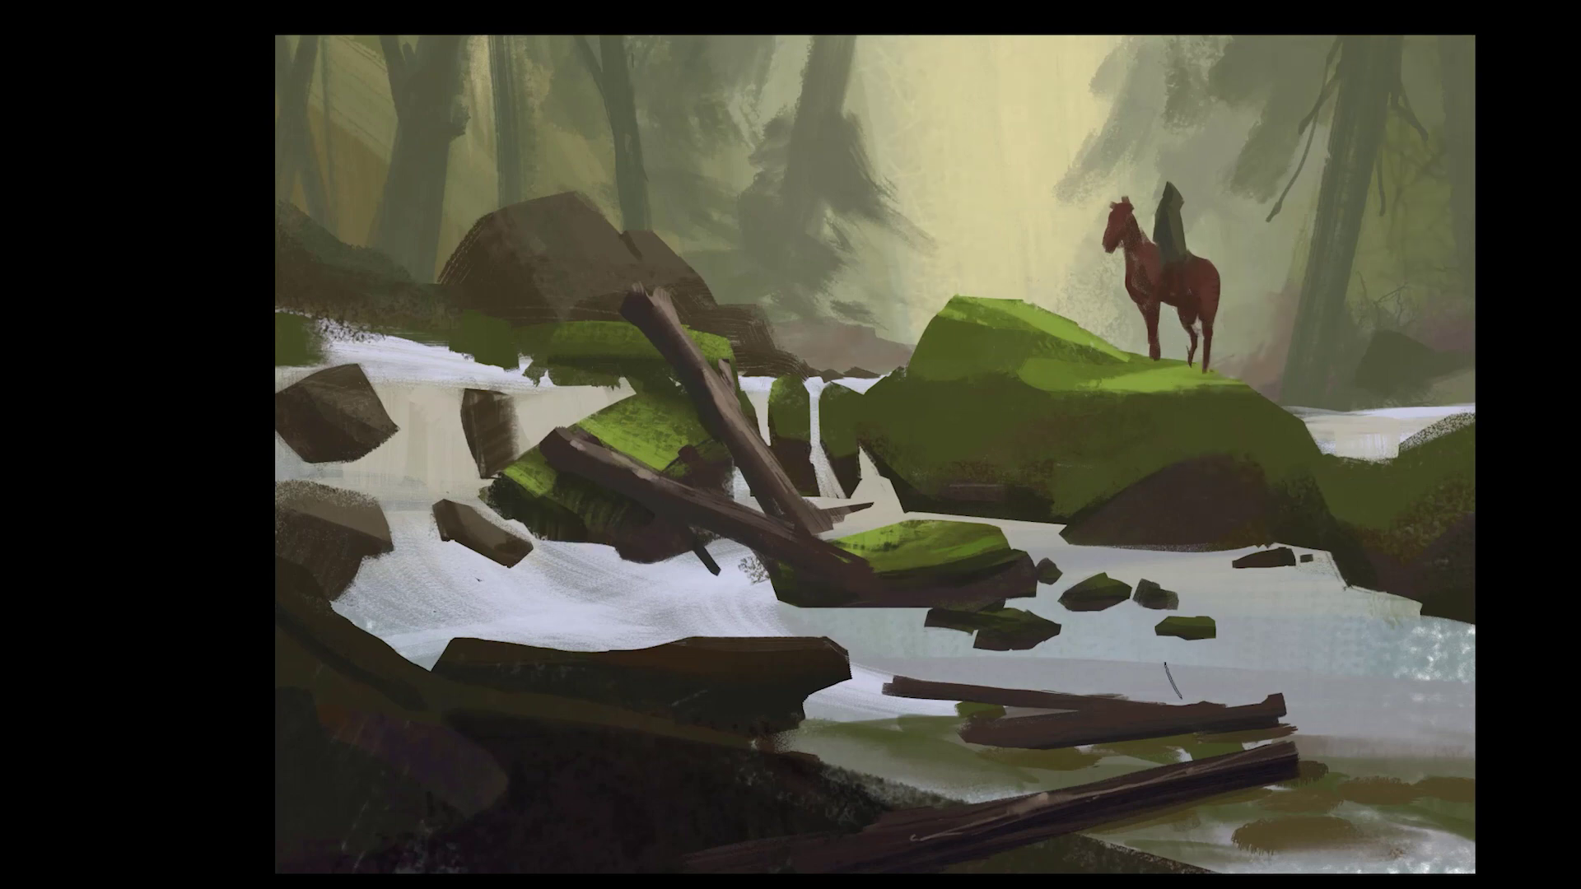
Step: Deepen the large background boulder on Layer 18 using dark tones sampled from it
key("ctrl+m")
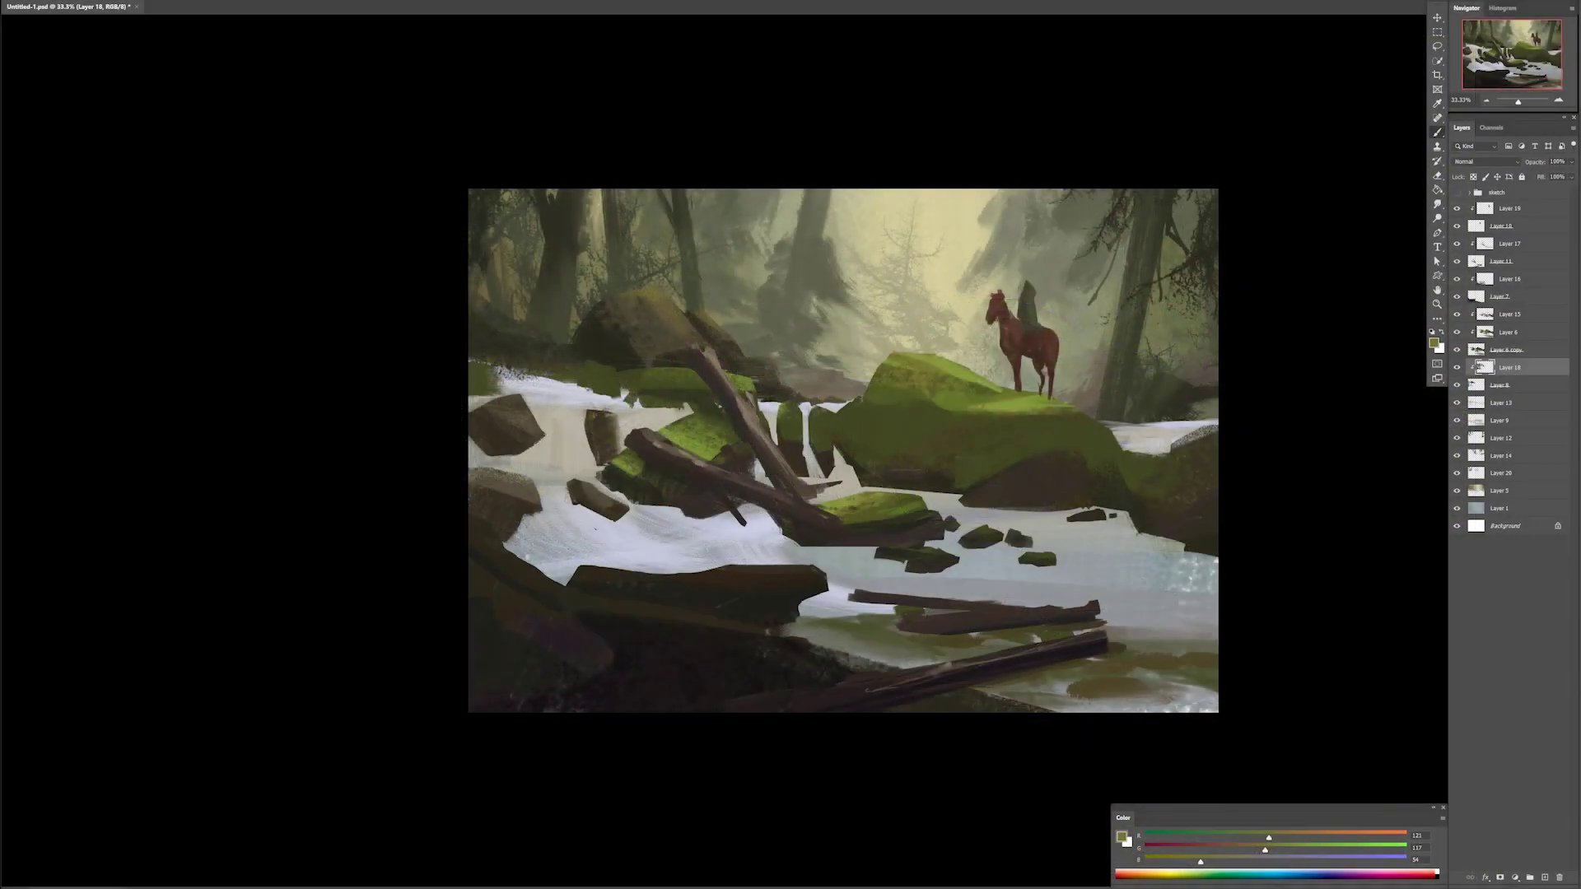
key("d")
left_click(650, 292, "alt")
left_click(645, 351, "alt")
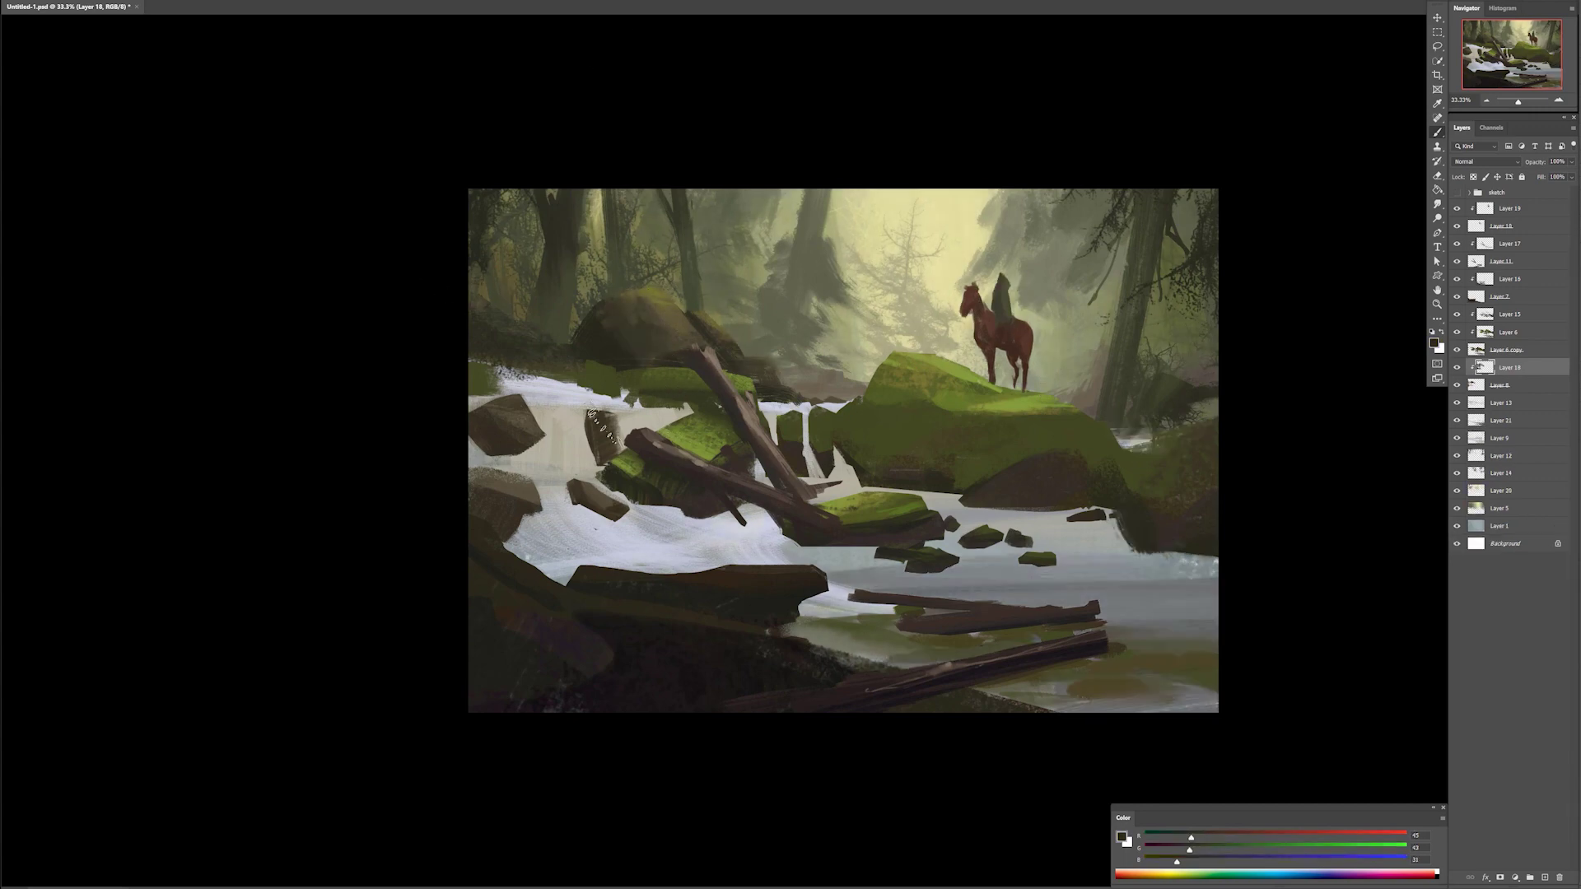
Step: On Layer 13, brush sampled pale water colour across the foot of the wide waterfall between the rocks
left_click(568, 401, "alt")
right_click(564, 390, "ctrl")
left_click(576, 418)
left_click_drag(501, 469, 597, 477)
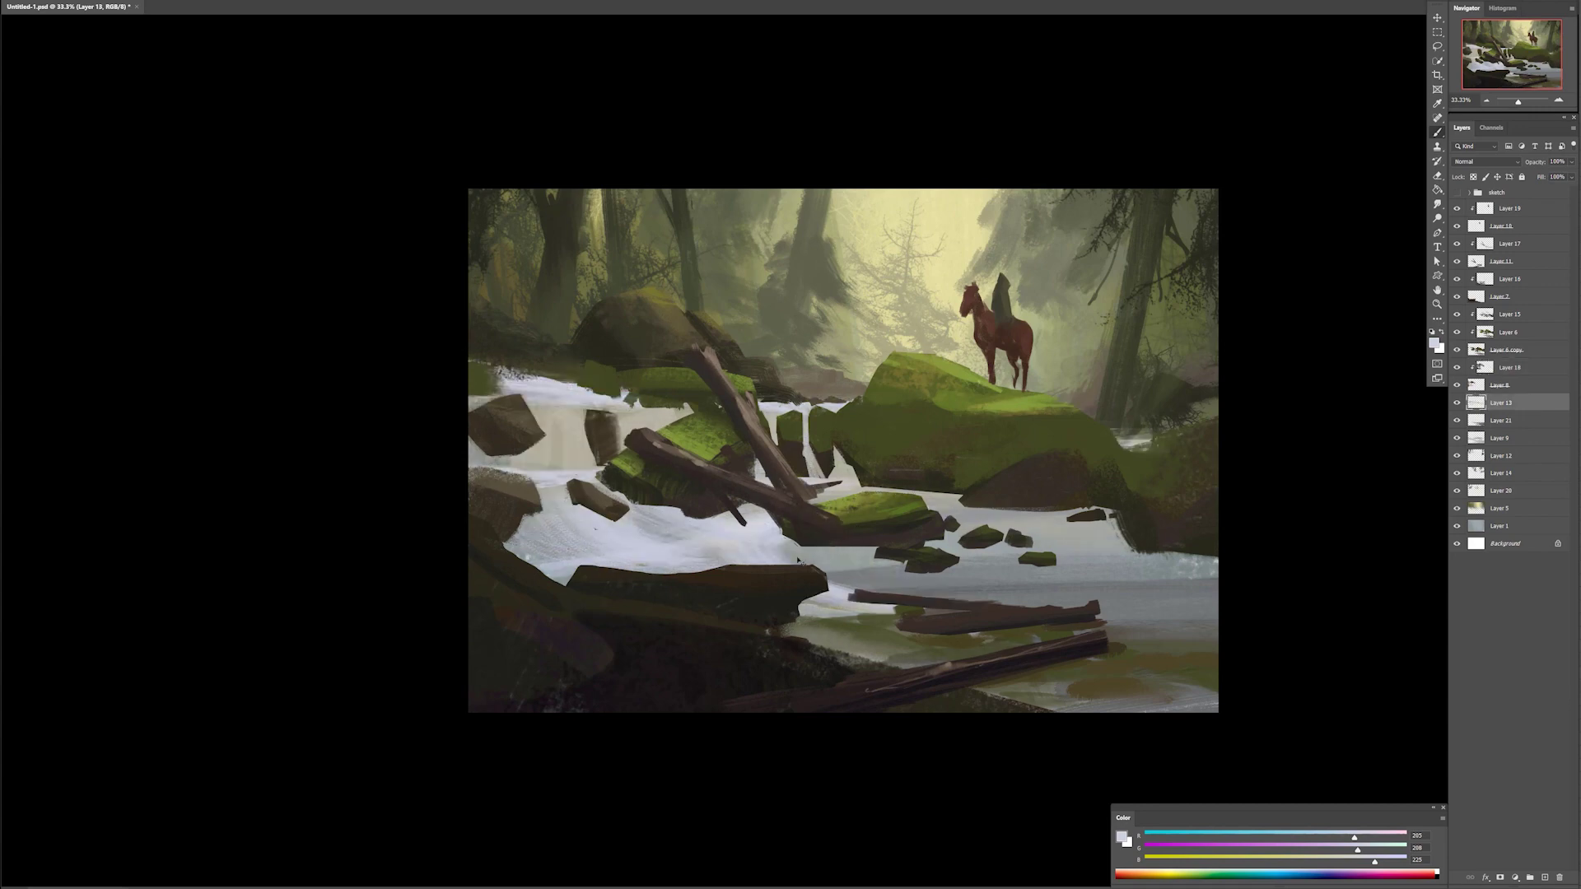
left_click(611, 511, "ctrl")
key("shift+b")
left_click(593, 504, "ctrl")
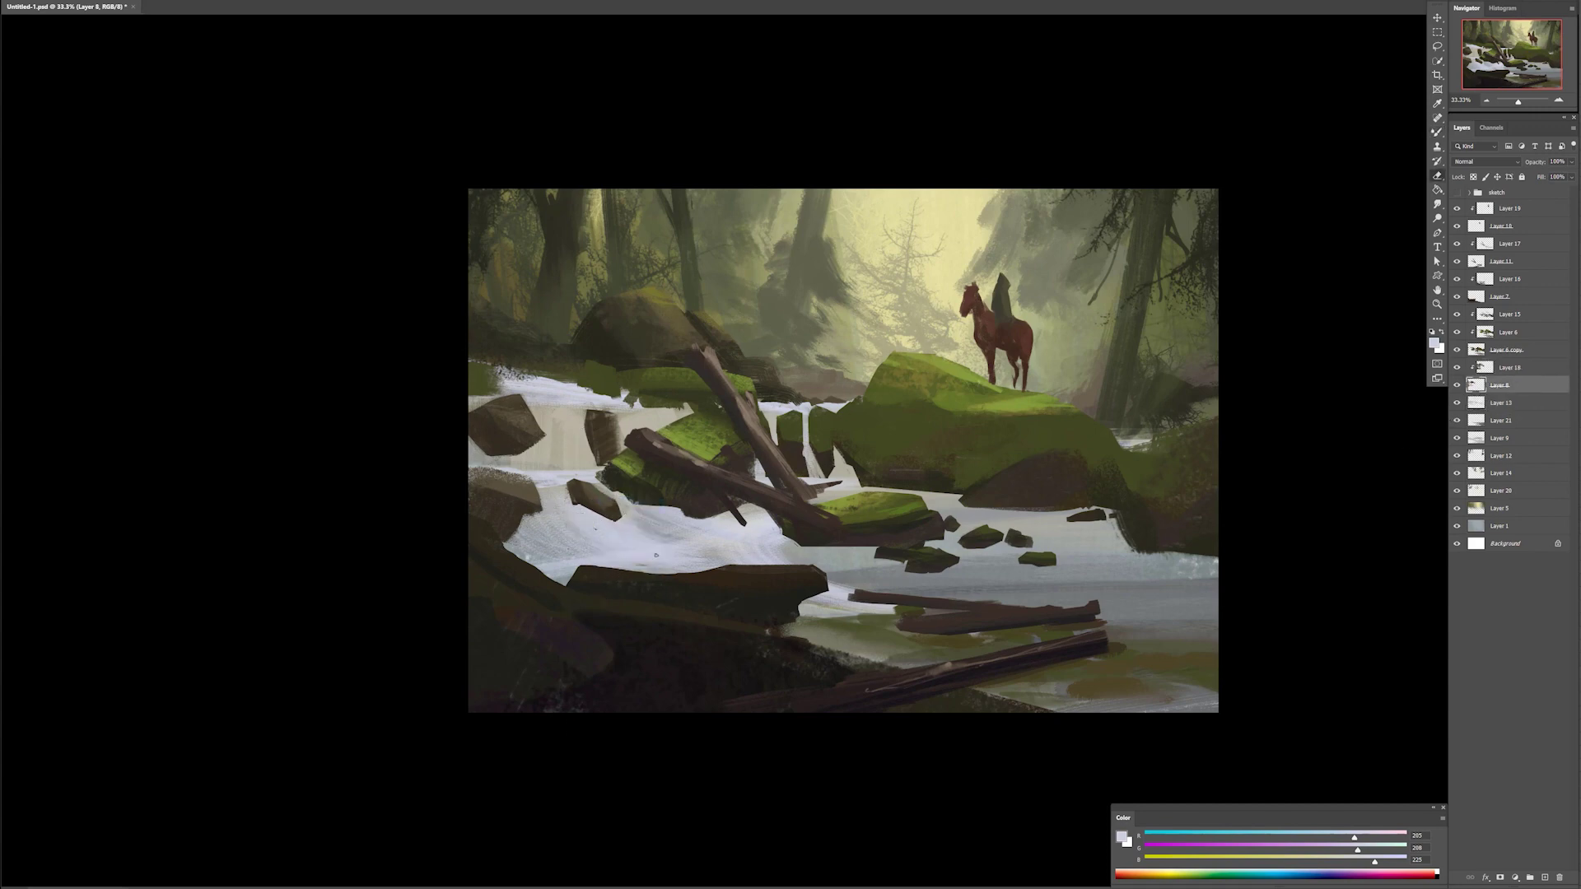
Step: Choose another textured brush and glaze sampled grey tones over the calm pool around the floating logs on Layer 13
right_click(642, 574)
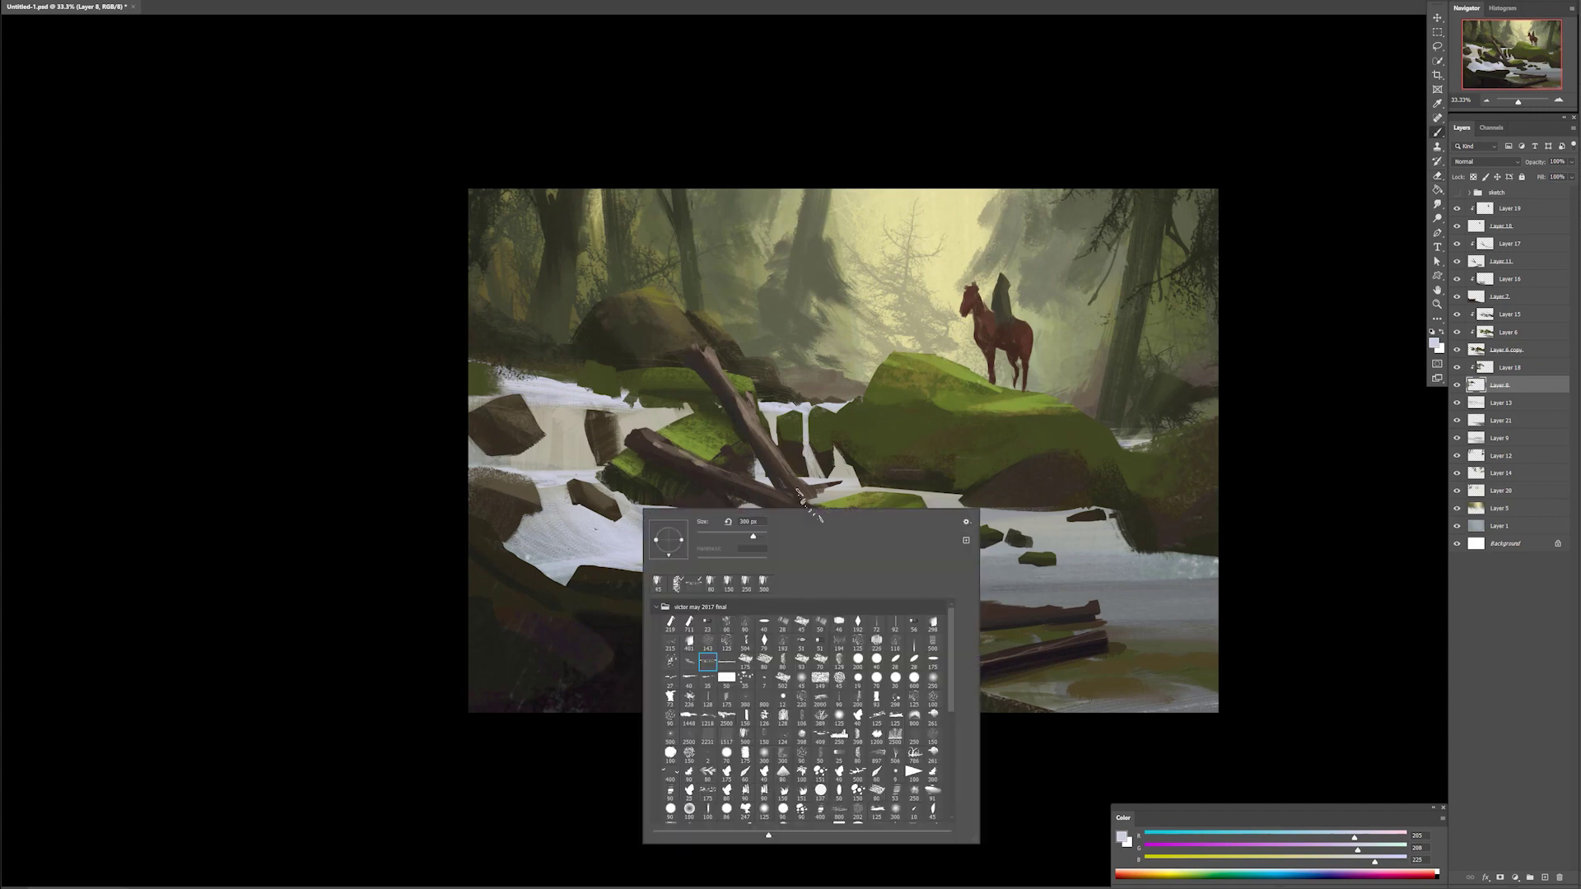
left_click(783, 662)
left_click(604, 564, "alt")
left_click(551, 479, "alt")
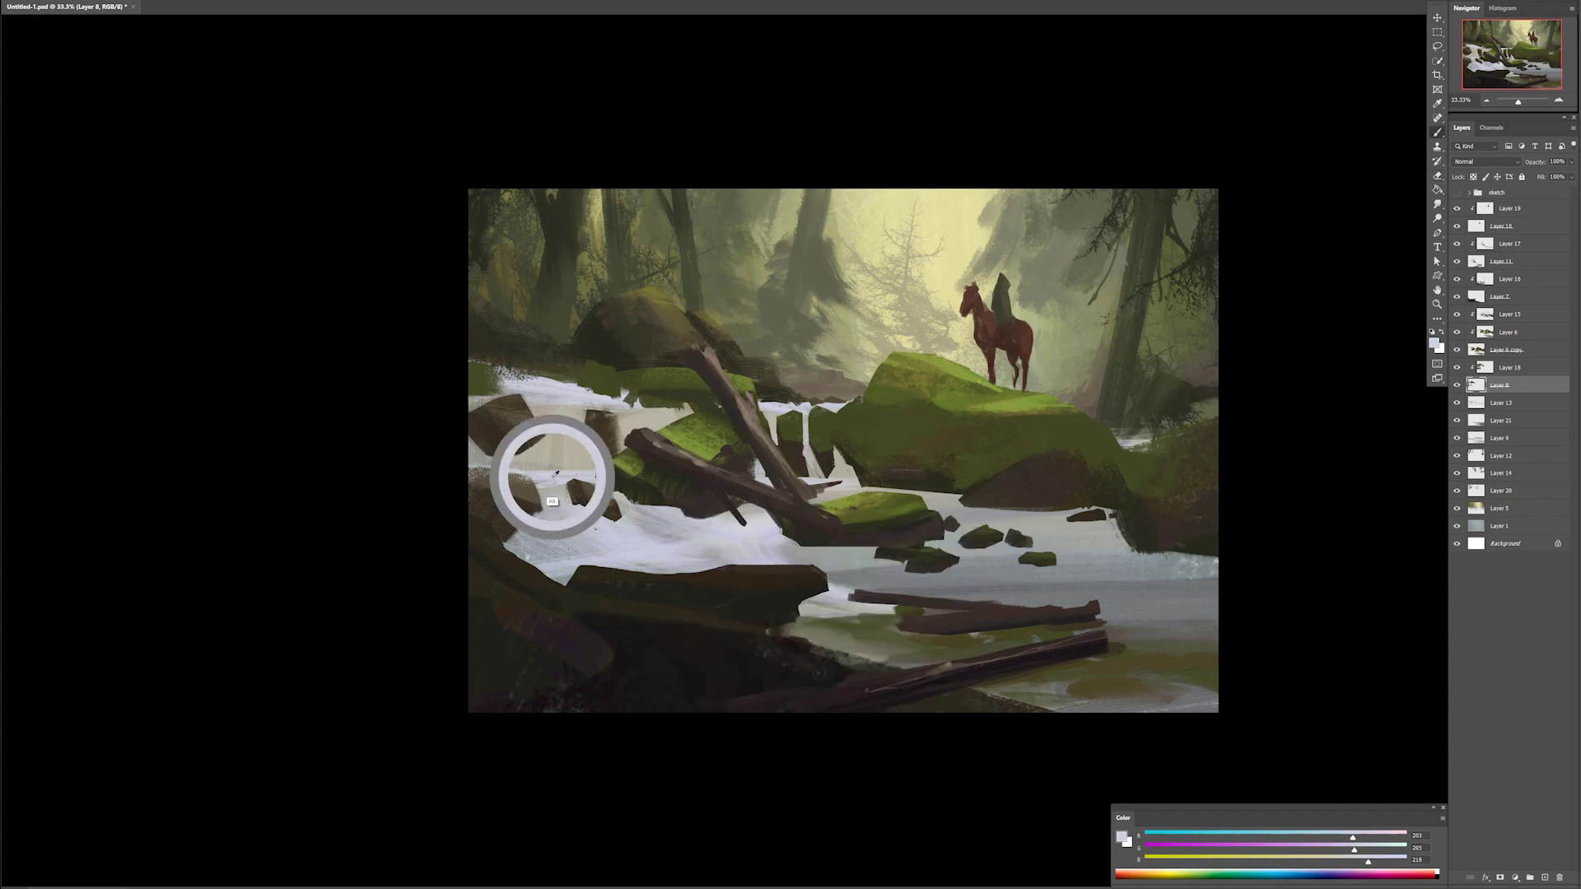
left_click(571, 529, "ctrl")
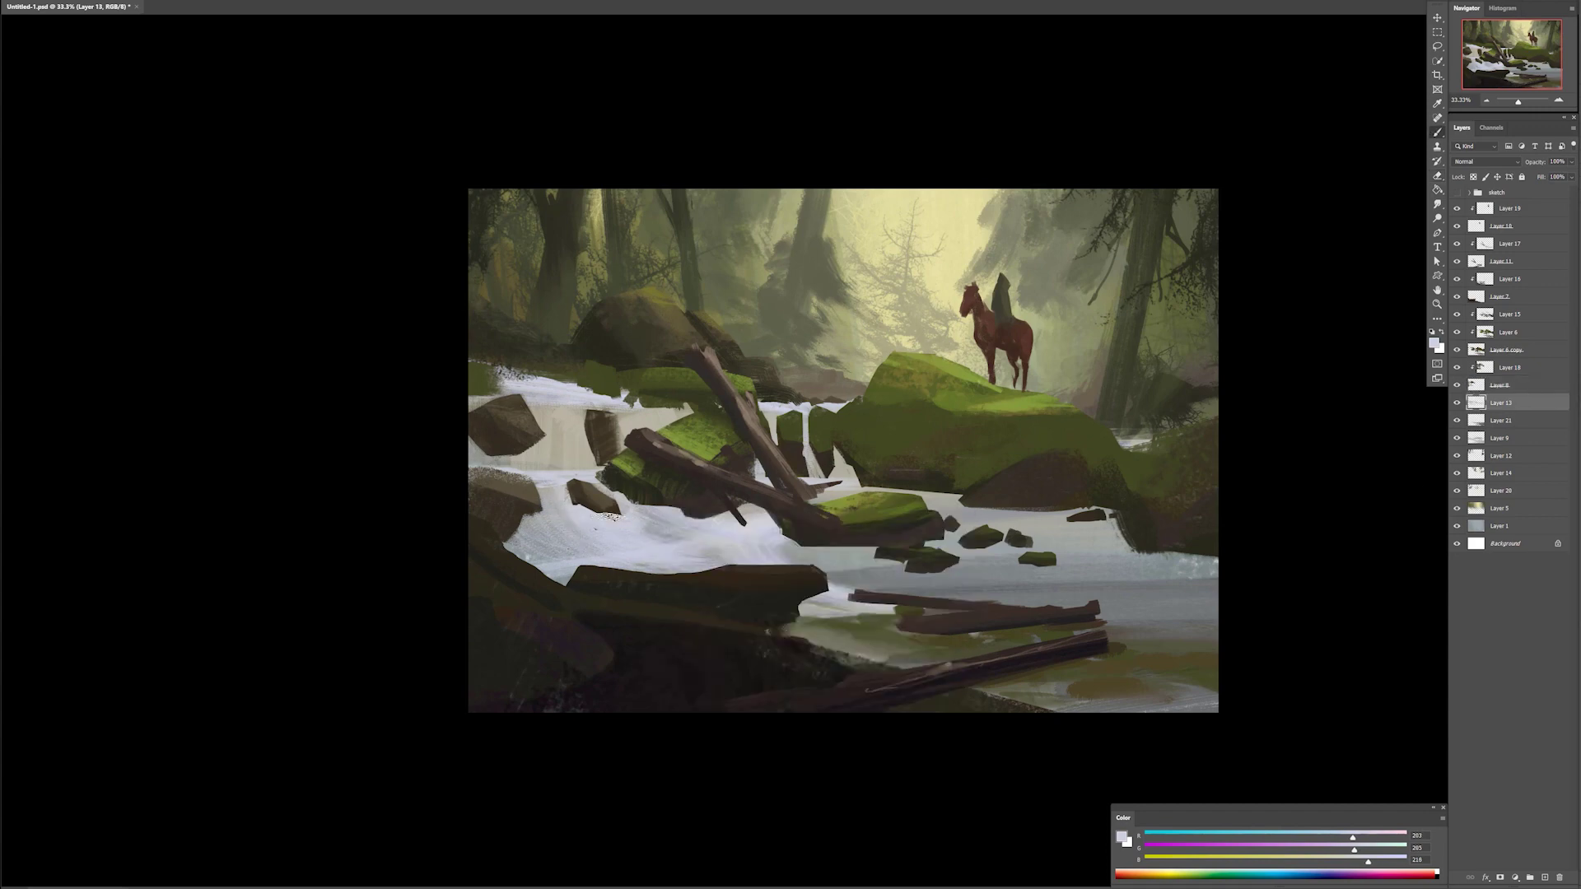
left_click(1055, 614, "alt")
left_click(1135, 611, "alt")
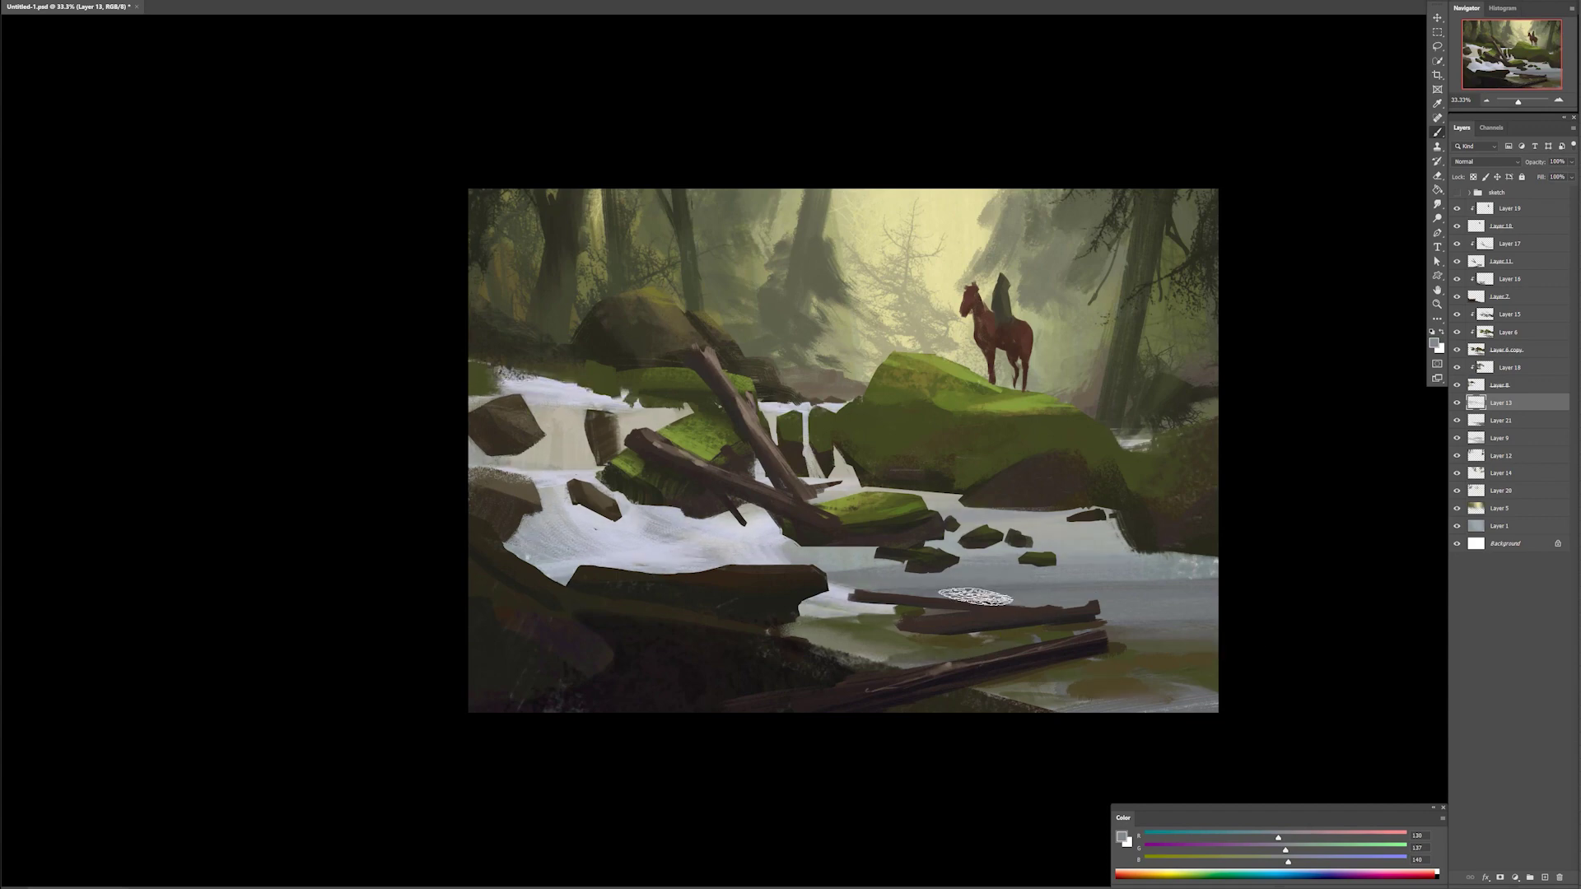
left_click_drag(975, 597, 1288, 578)
left_click_drag(938, 649, 1146, 628)
left_click(1147, 613, "alt")
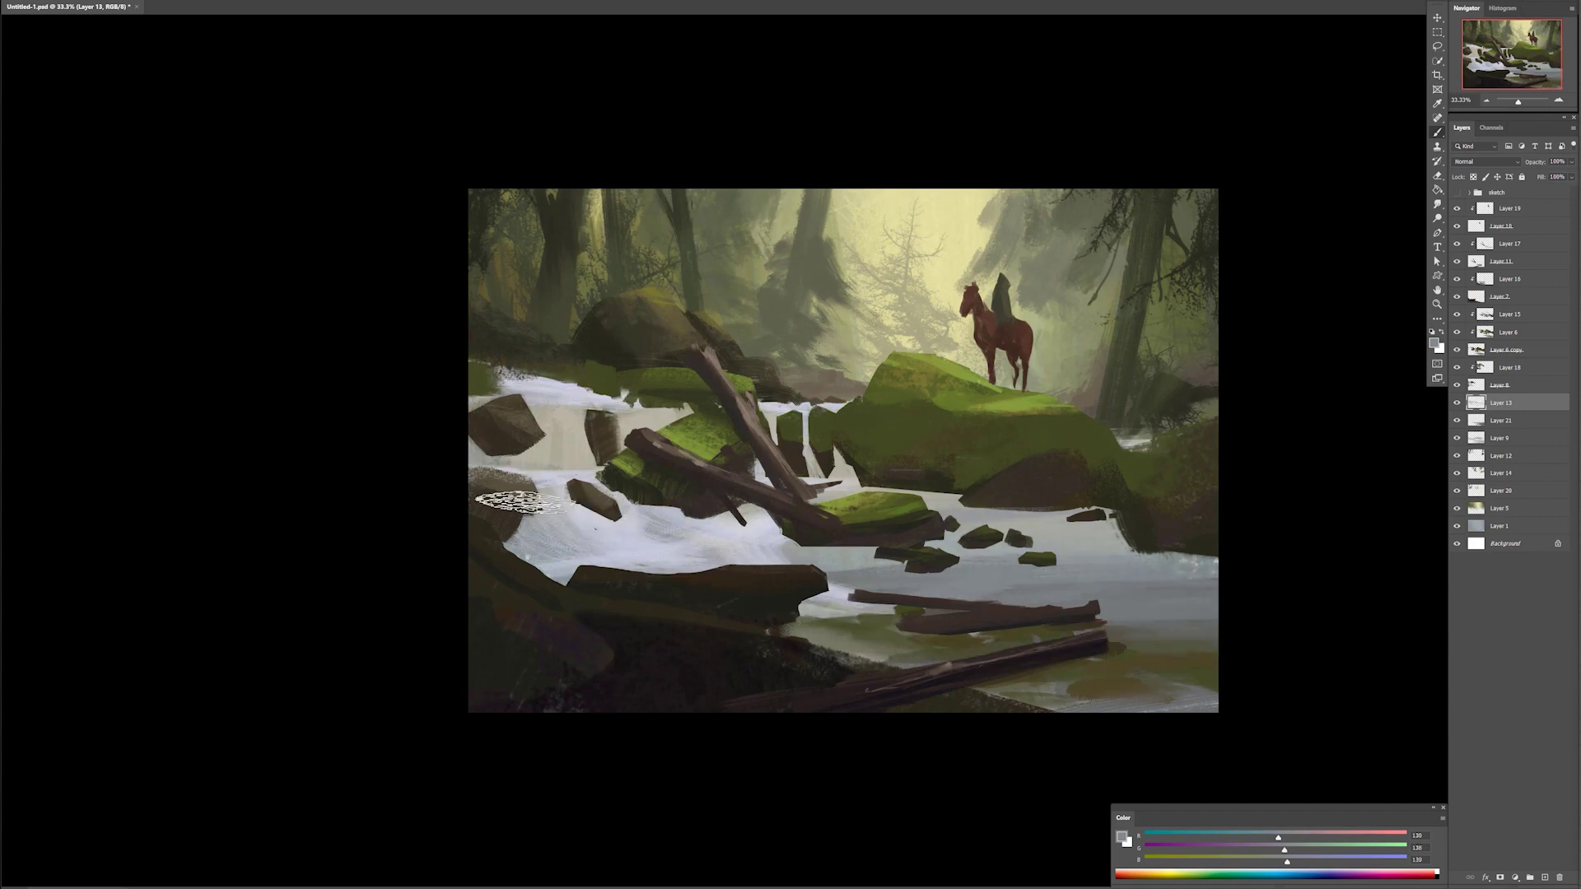
Step: Paint vertical streaks of falling water over the wide waterfall beside the mossy rocks with a different brush
right_click(877, 567)
left_click(970, 730)
left_click_drag(552, 491, 594, 565)
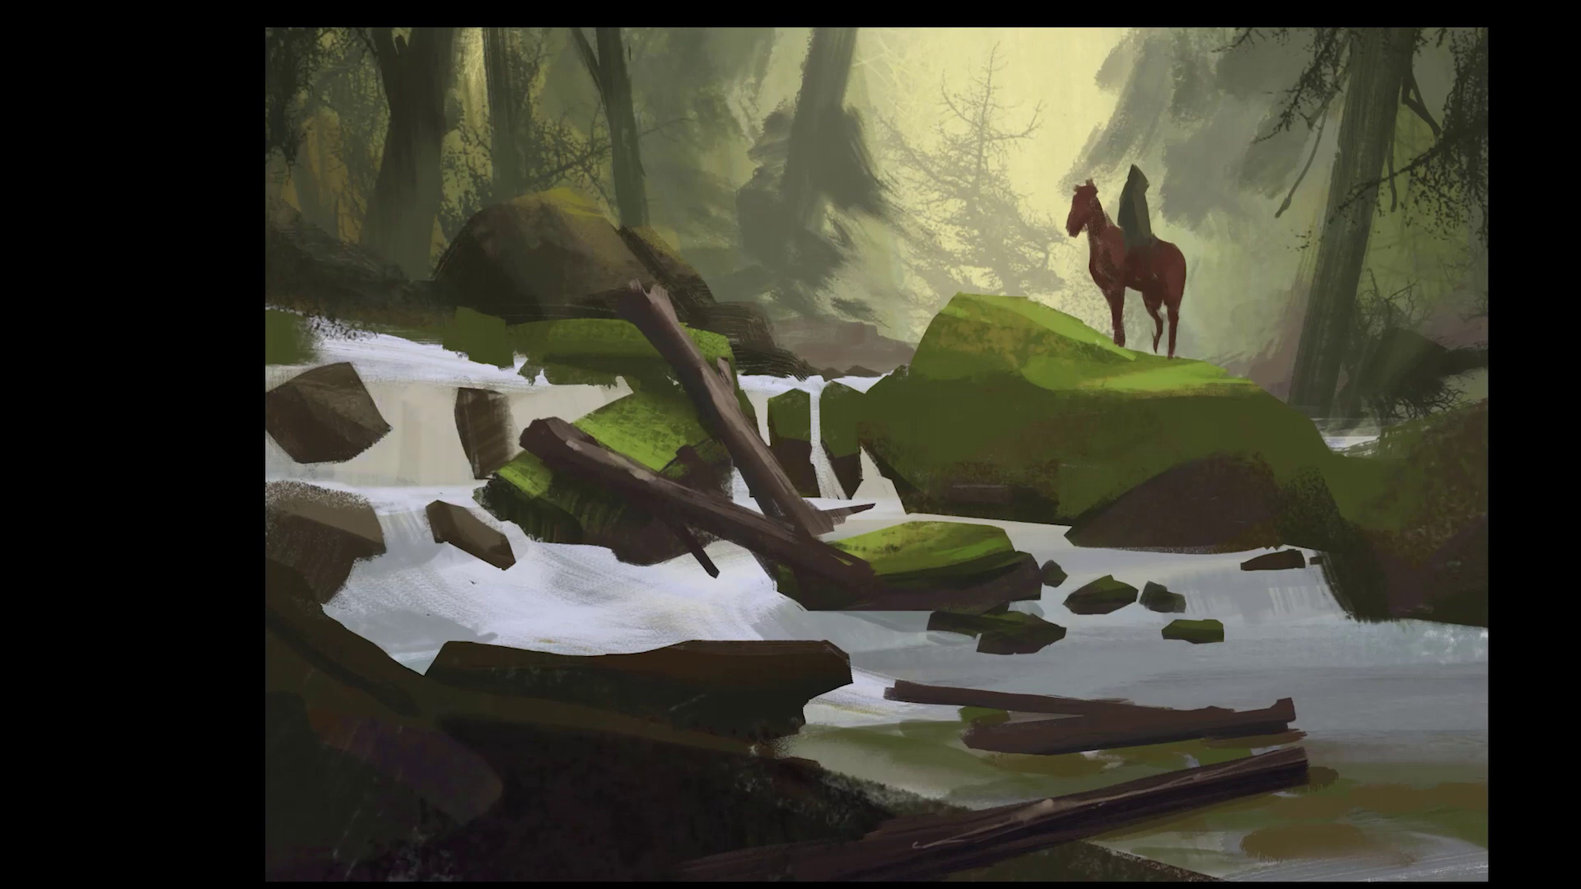
mouse_move(506, 406)
left_mouse_down()
mouse_move(609, 391)
mouse_move(428, 485)
left_mouse_up()
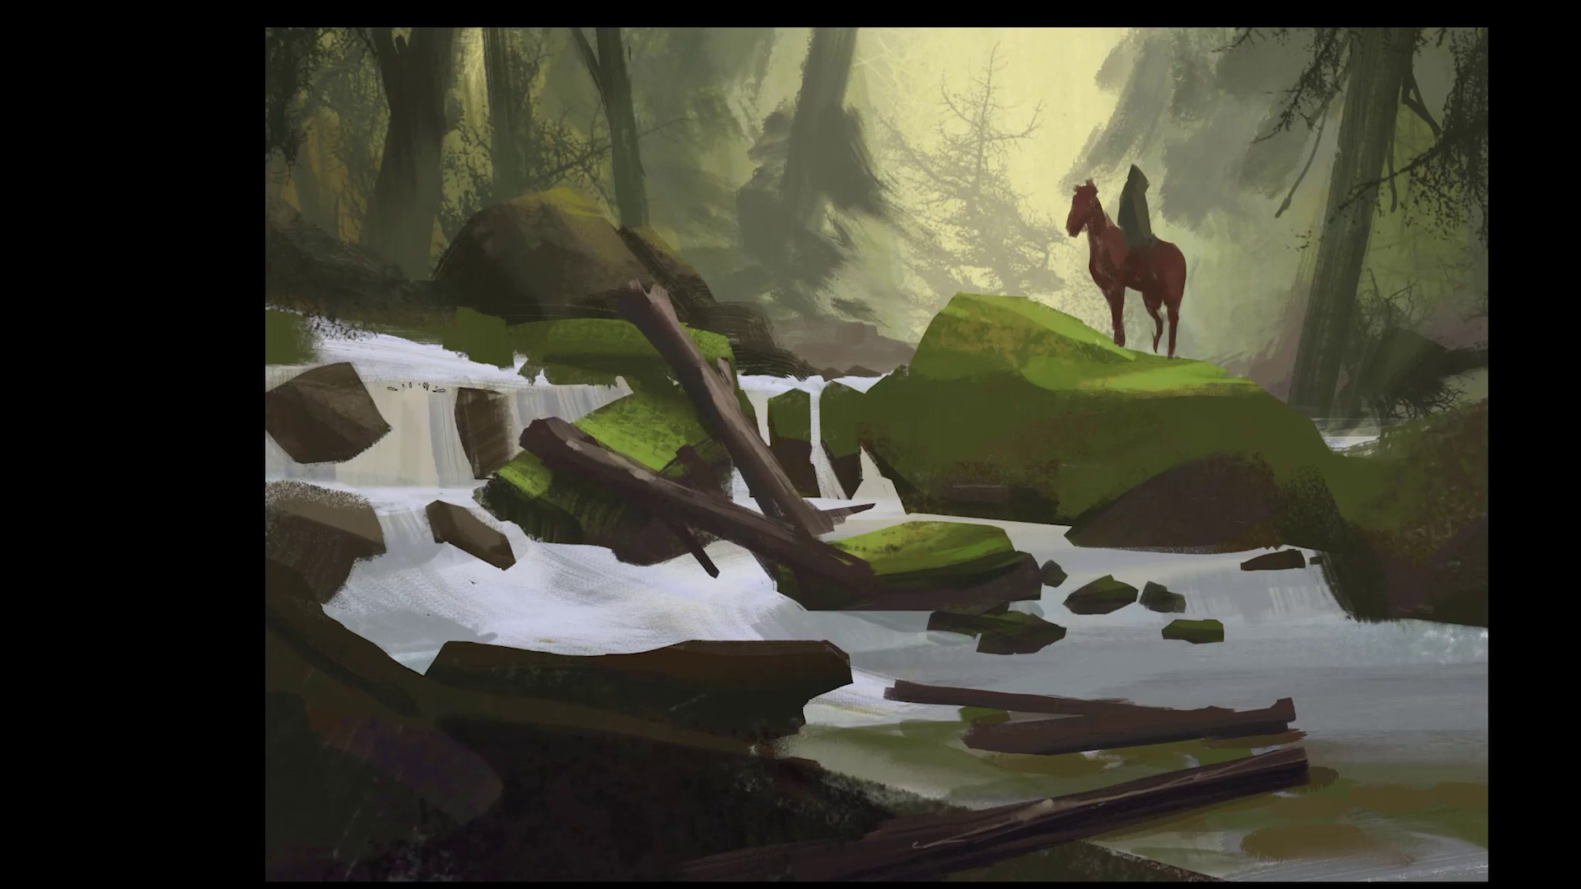
left_click_drag(449, 383, 342, 485)
Step: Switch brushes and blend the waterfall's lip, falling streaks and the churning water beneath it
right_click(482, 393)
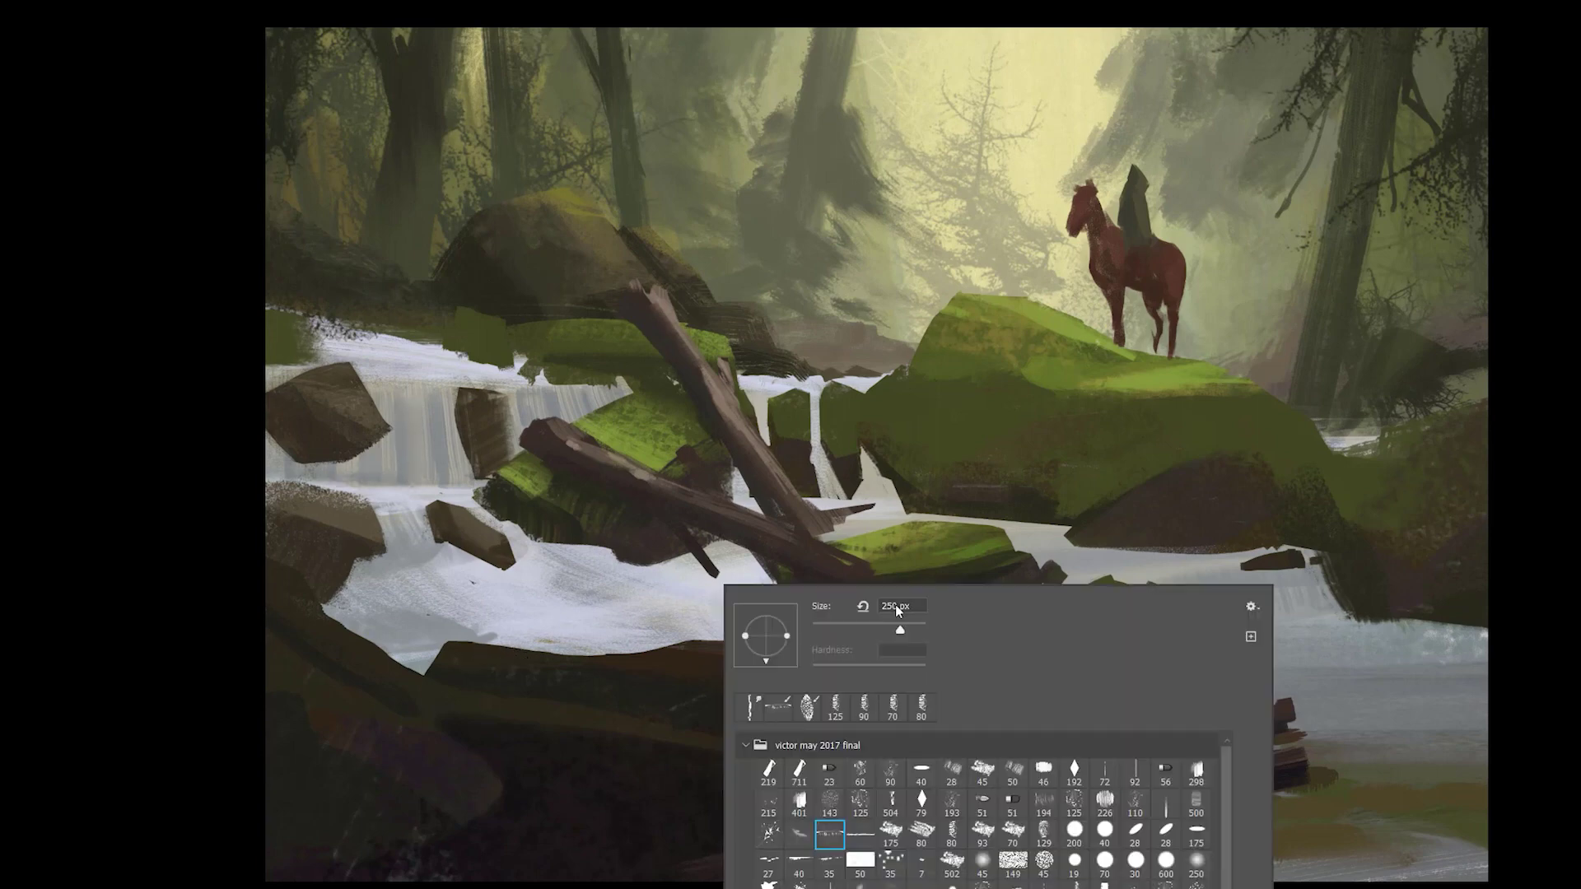
left_click(832, 804)
mouse_move(408, 385)
left_mouse_down()
mouse_move(411, 491)
mouse_move(461, 414)
left_mouse_up()
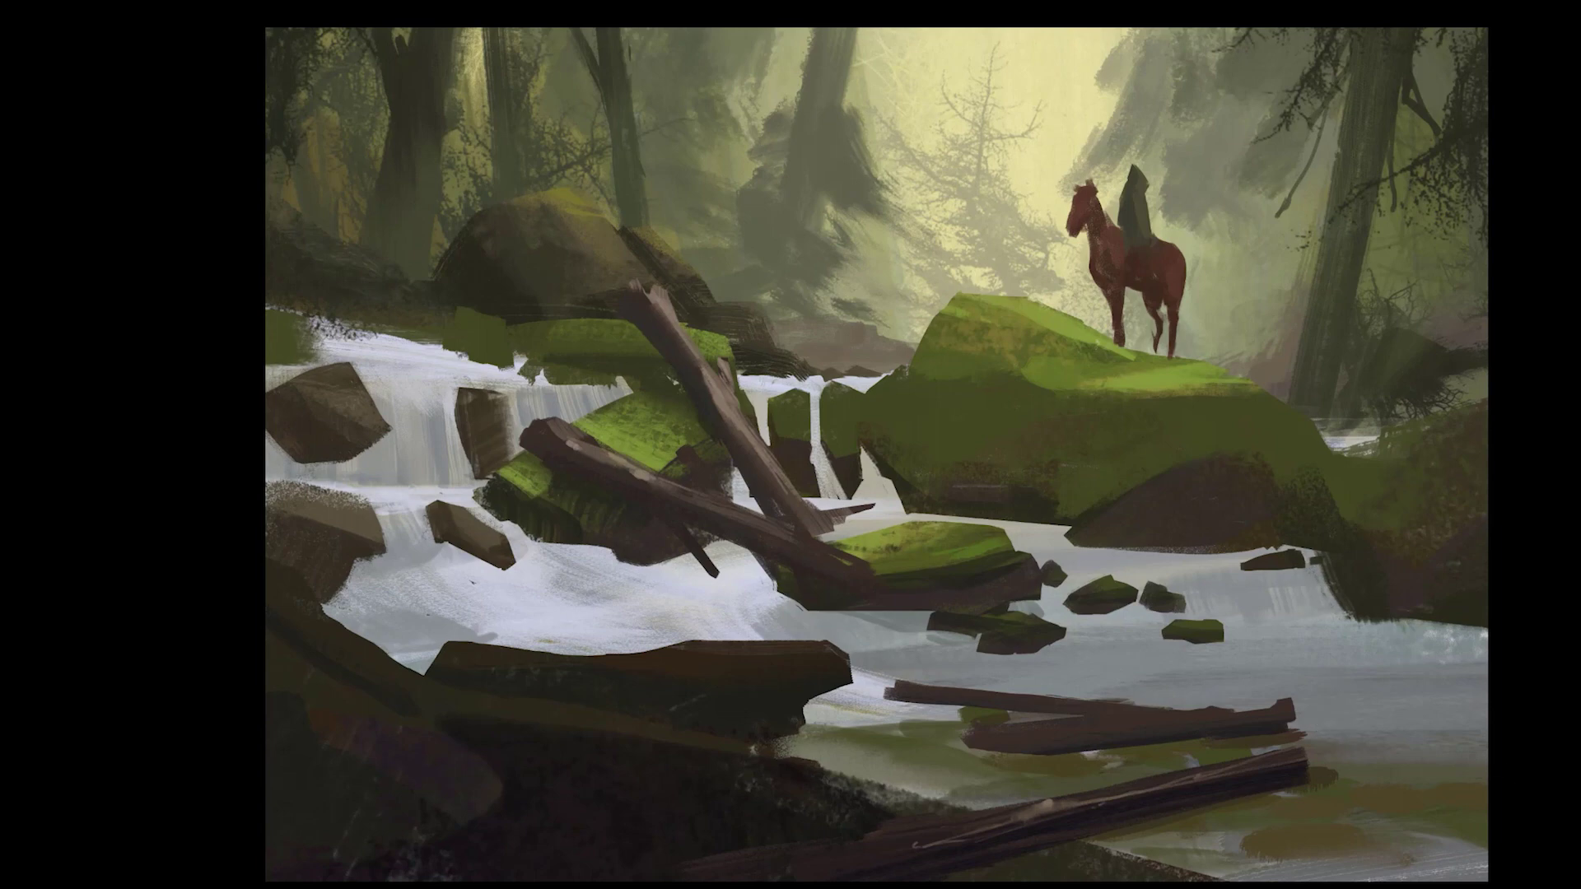
left_click_drag(382, 457, 402, 482)
left_click_drag(369, 574, 408, 592)
left_click_drag(395, 527, 445, 588)
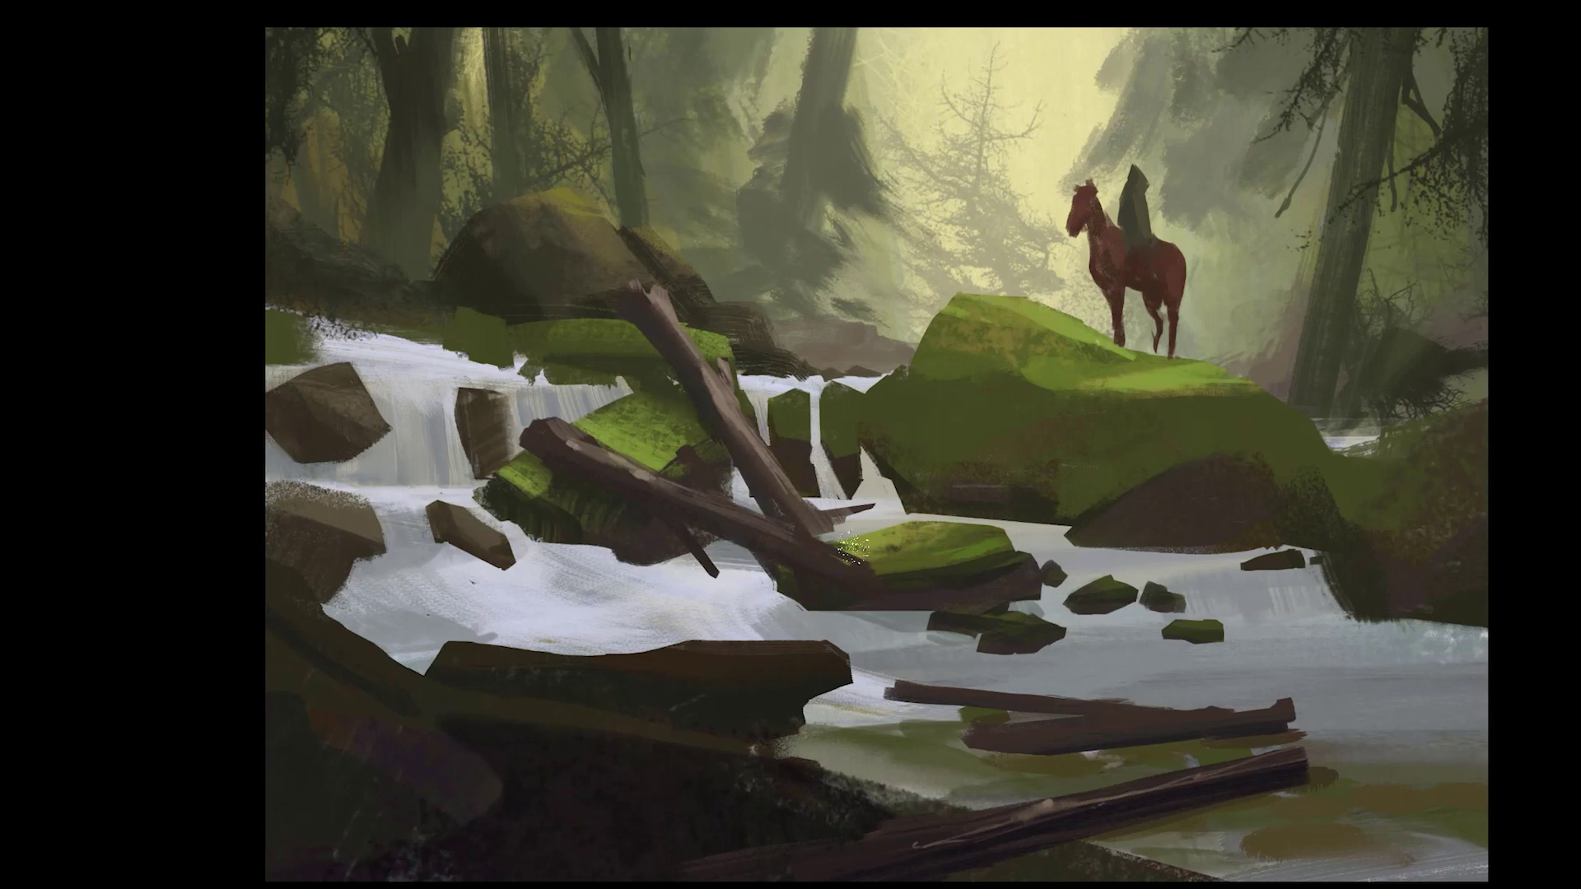
Step: Rework the greenish shallows around the floating logs with translucent grey strokes, switching to another textured brush
left_click_drag(1269, 712, 1297, 734)
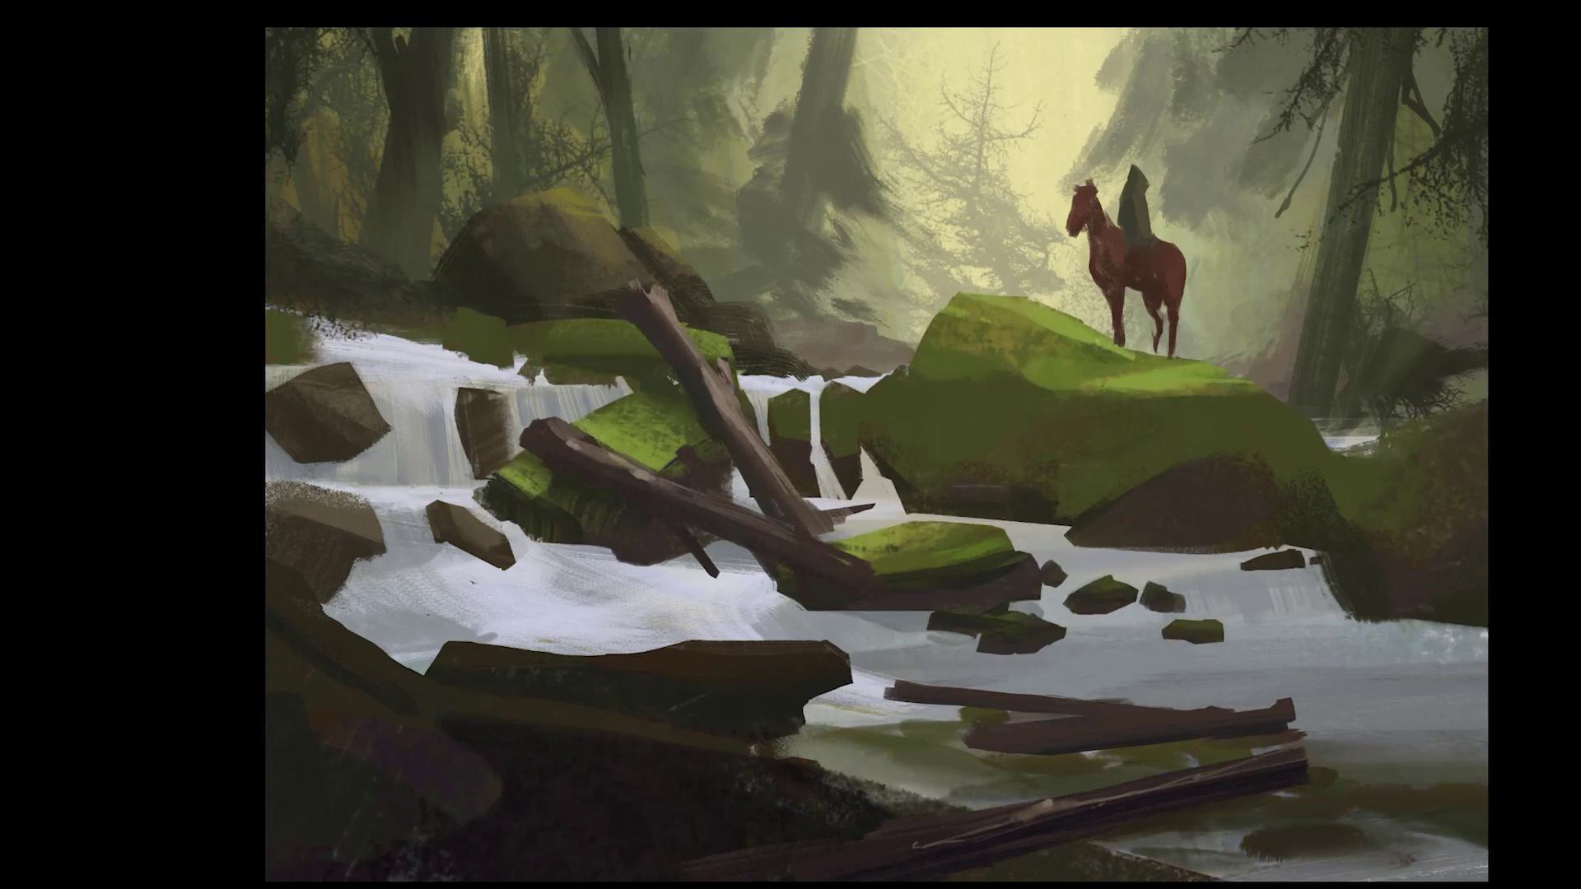
key("ctrl+z")
right_click(1303, 798)
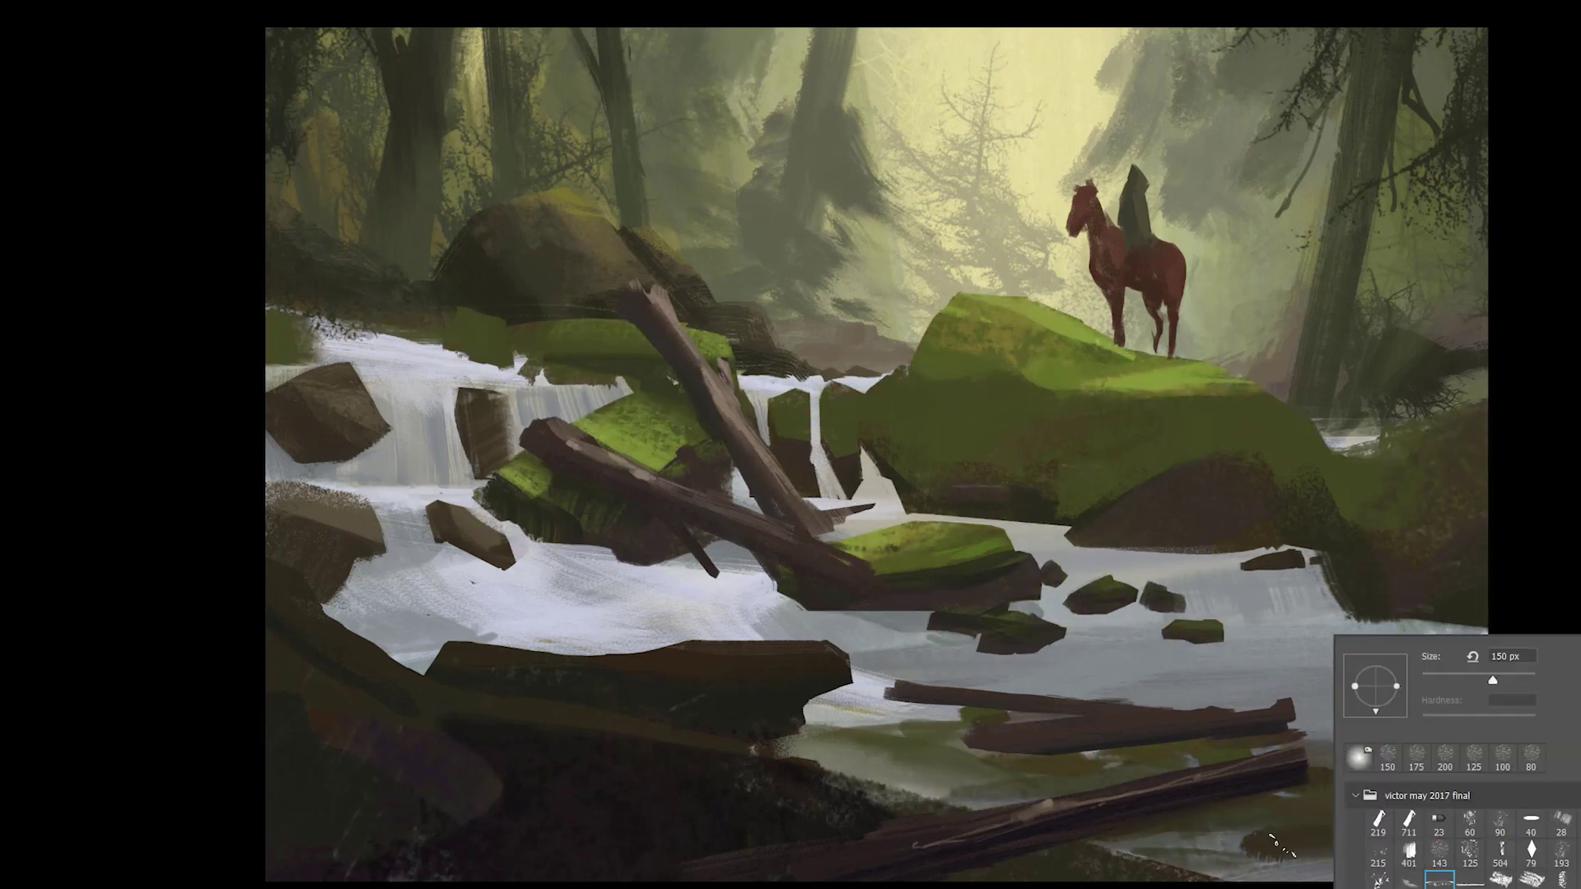
double_click(1439, 861)
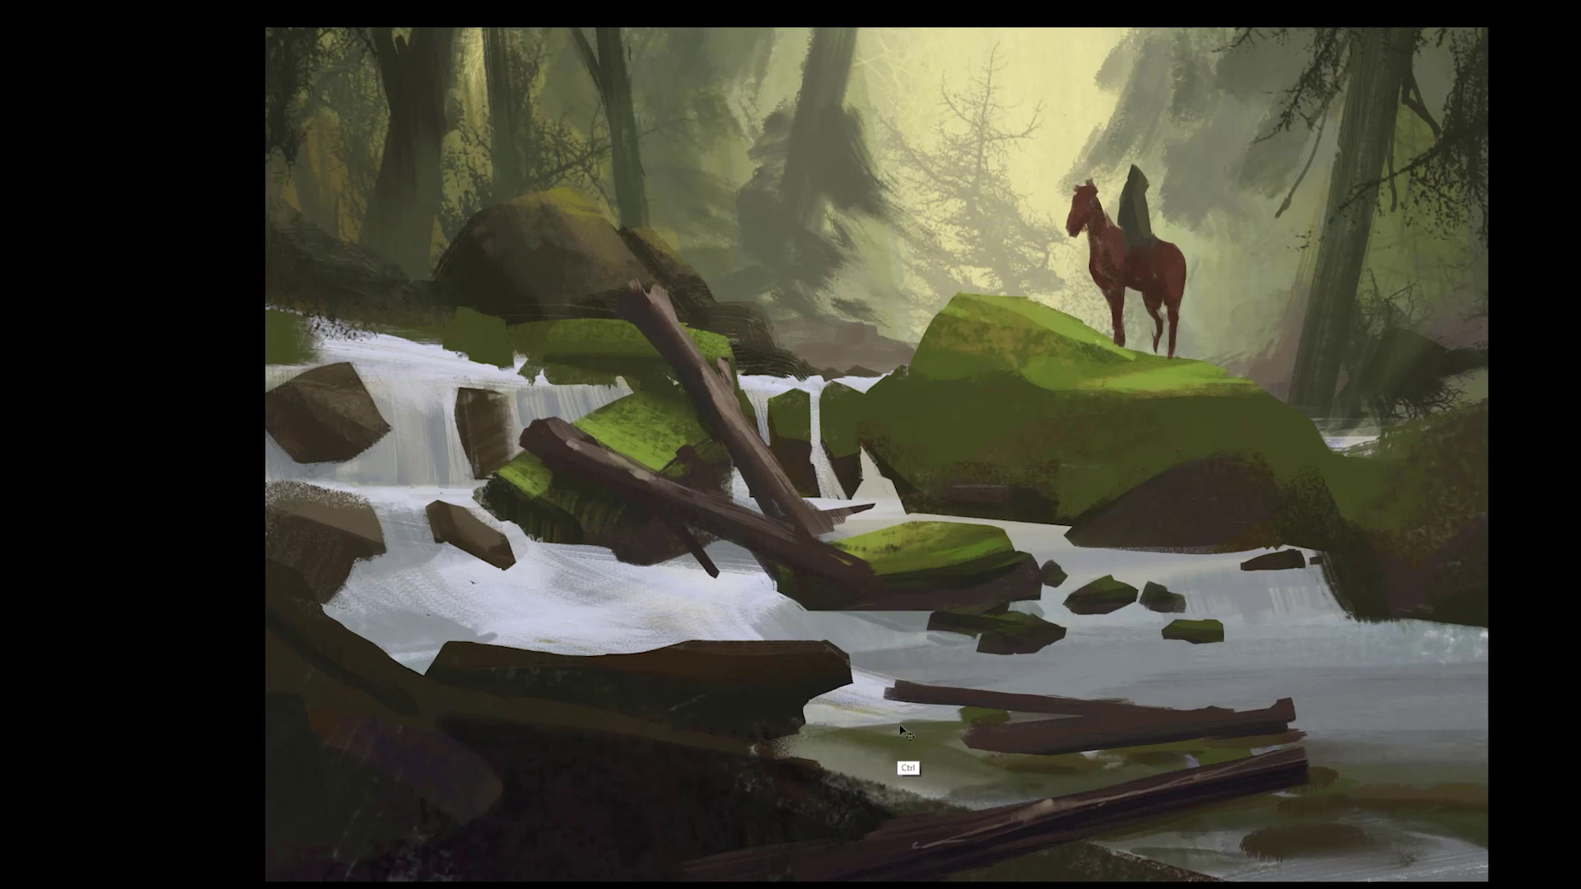
Step: On Layer 6, dab mossy green texture over the top of the big boulder and the small rocks between the narrow falls
right_click(924, 667, "ctrl")
left_click(943, 676)
right_click(389, 468, "ctrl")
left_click(420, 478)
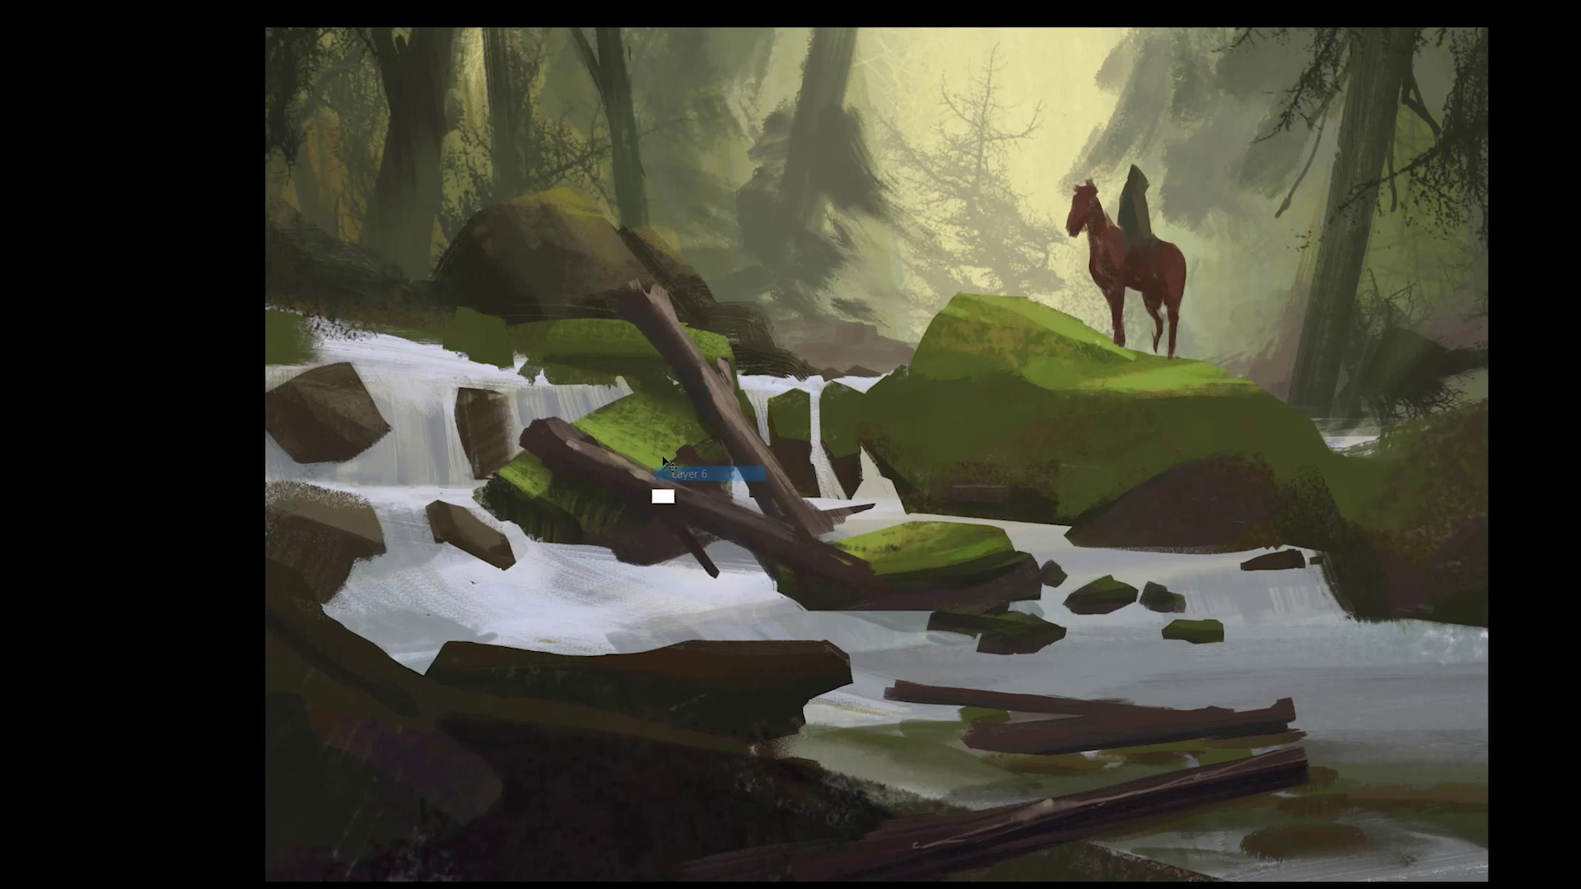
right_click(803, 625)
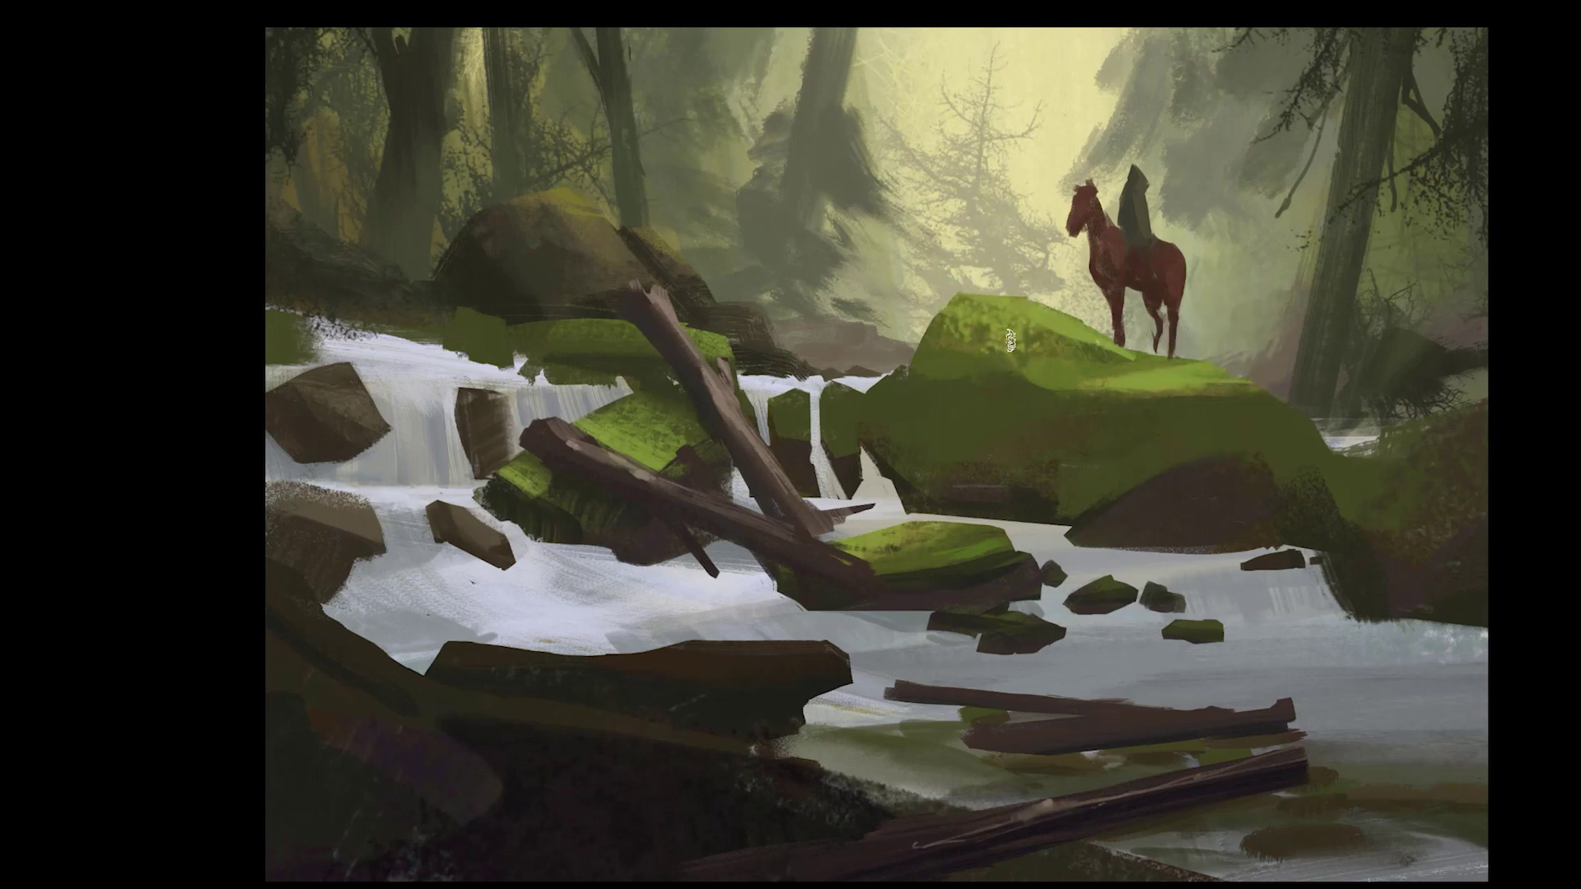
left_click_drag(948, 325, 1008, 343)
left_click_drag(788, 401, 841, 396)
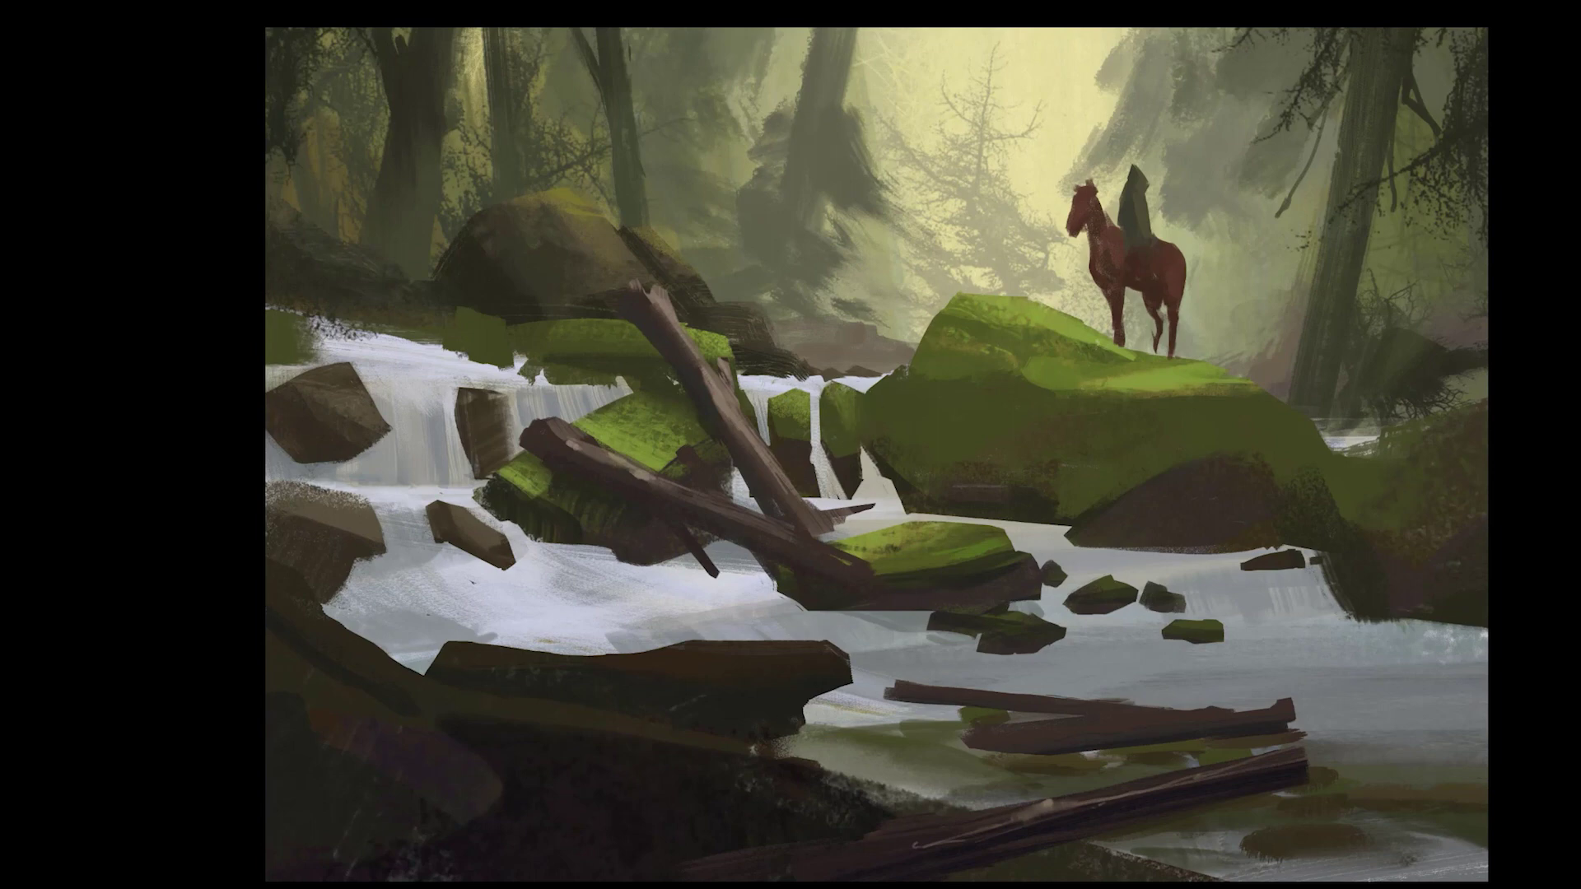
Step: Pick the water layer and blend the pale current into the greenish shallows beside the dark foreground bank
right_click(914, 732, "ctrl")
left_click(926, 742)
right_click(914, 732, "ctrl")
left_click(931, 755)
left_click_drag(848, 732, 917, 756)
left_click_drag(903, 729, 945, 757)
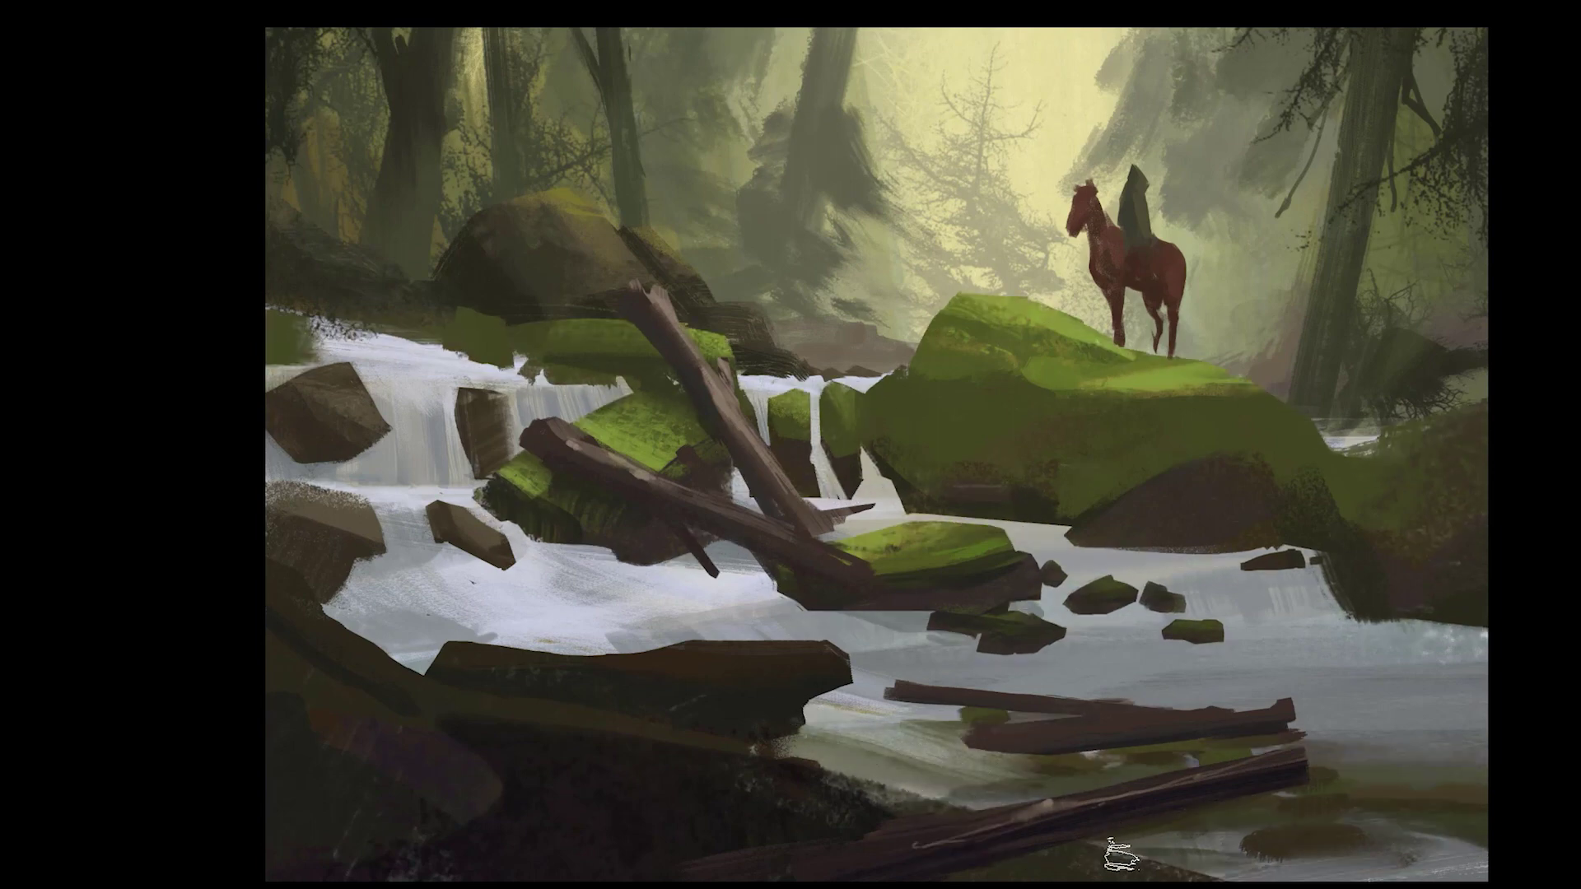
Step: On Layer 14, smudge the misty ground behind the big mossy boulder, beside the large tree trunk
right_click(1268, 369, "ctrl")
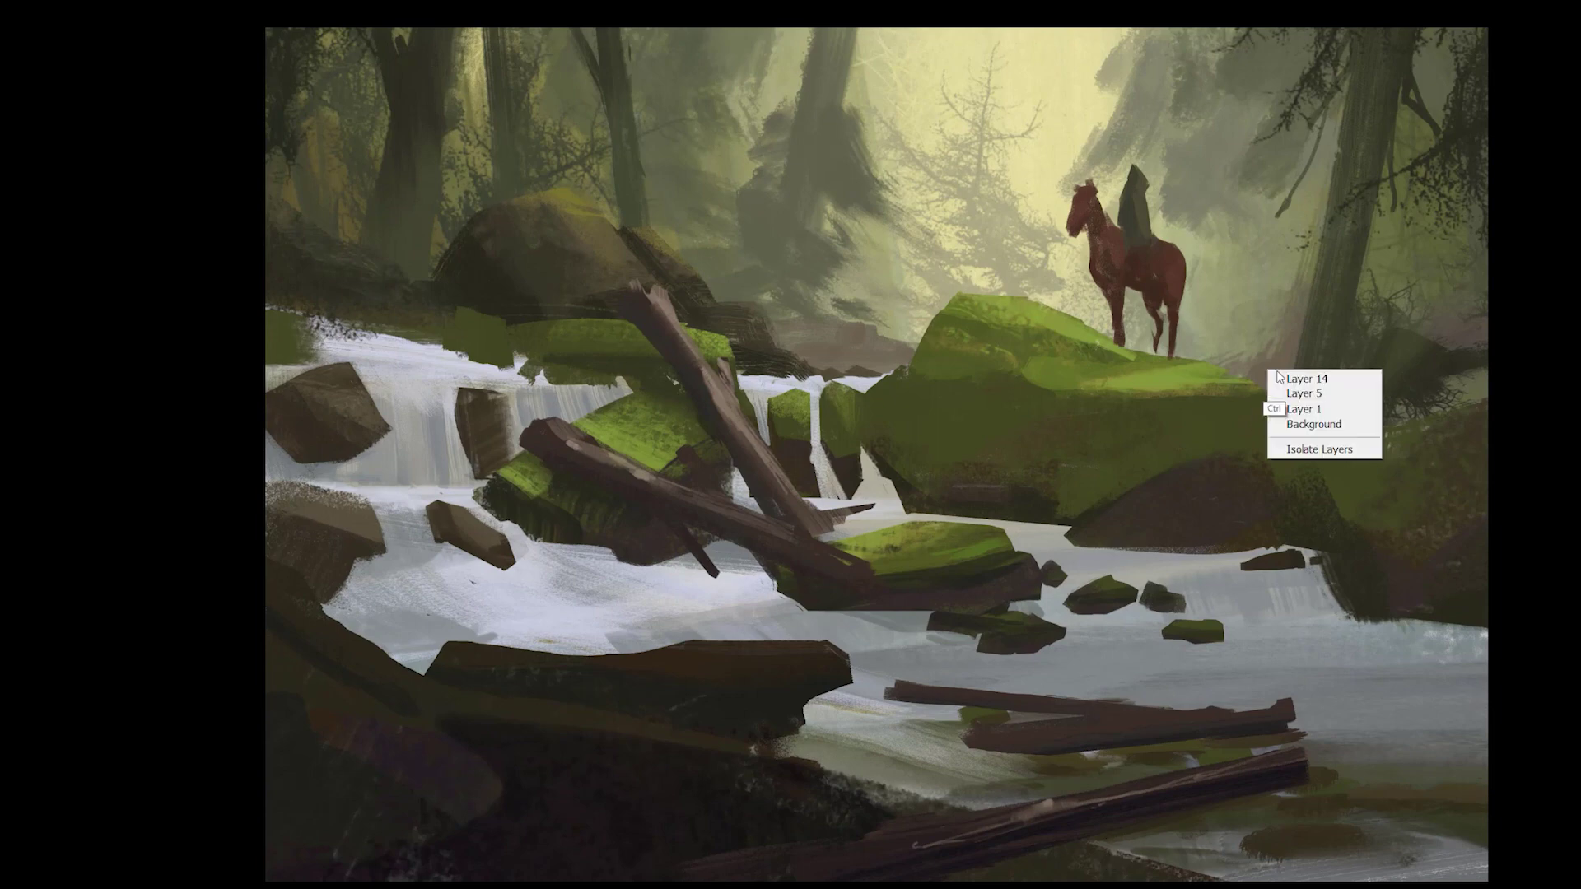
left_click(1276, 409)
right_click(1265, 361)
left_click_drag(1257, 354, 1285, 360)
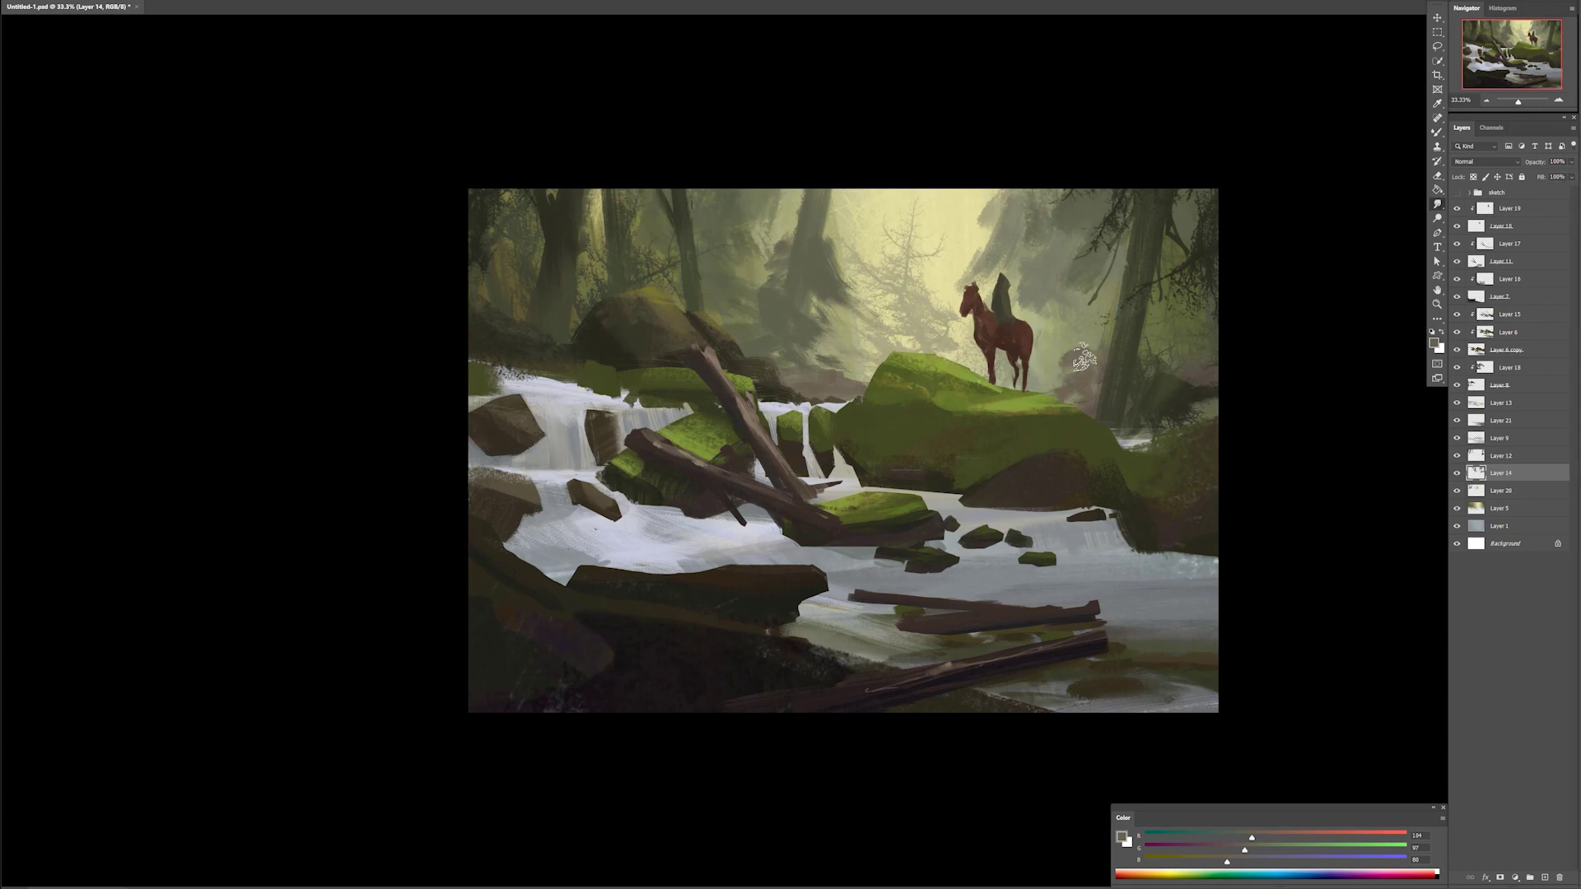
Step: On Layer 18, brush sampled dark and olive tones over the rounded background boulder, undoing the last stroke
key("b")
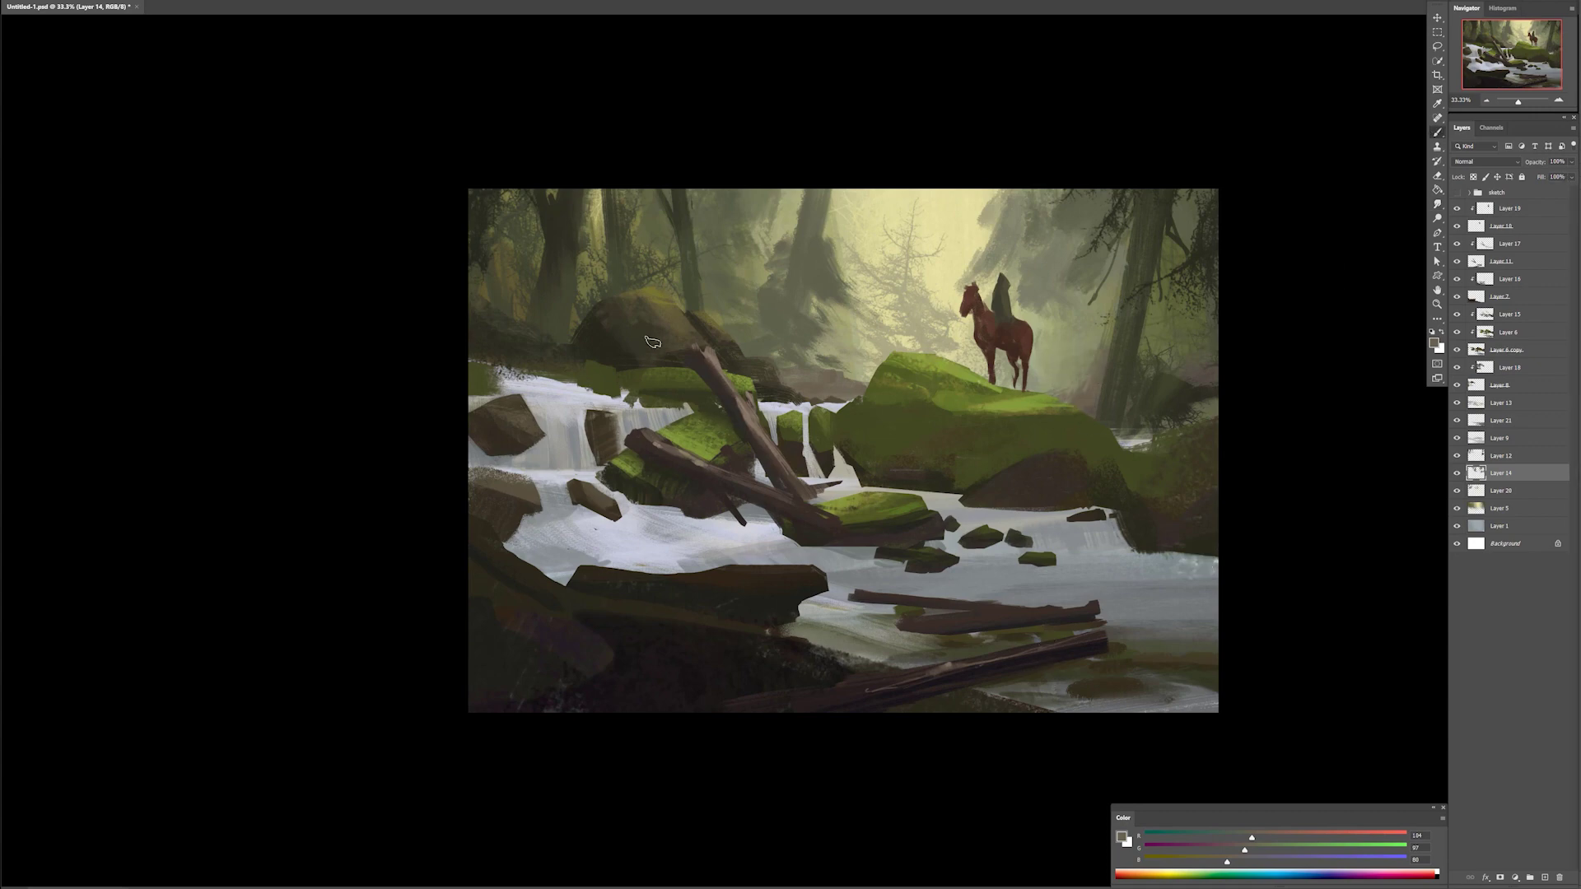
left_click(618, 345, "ctrl")
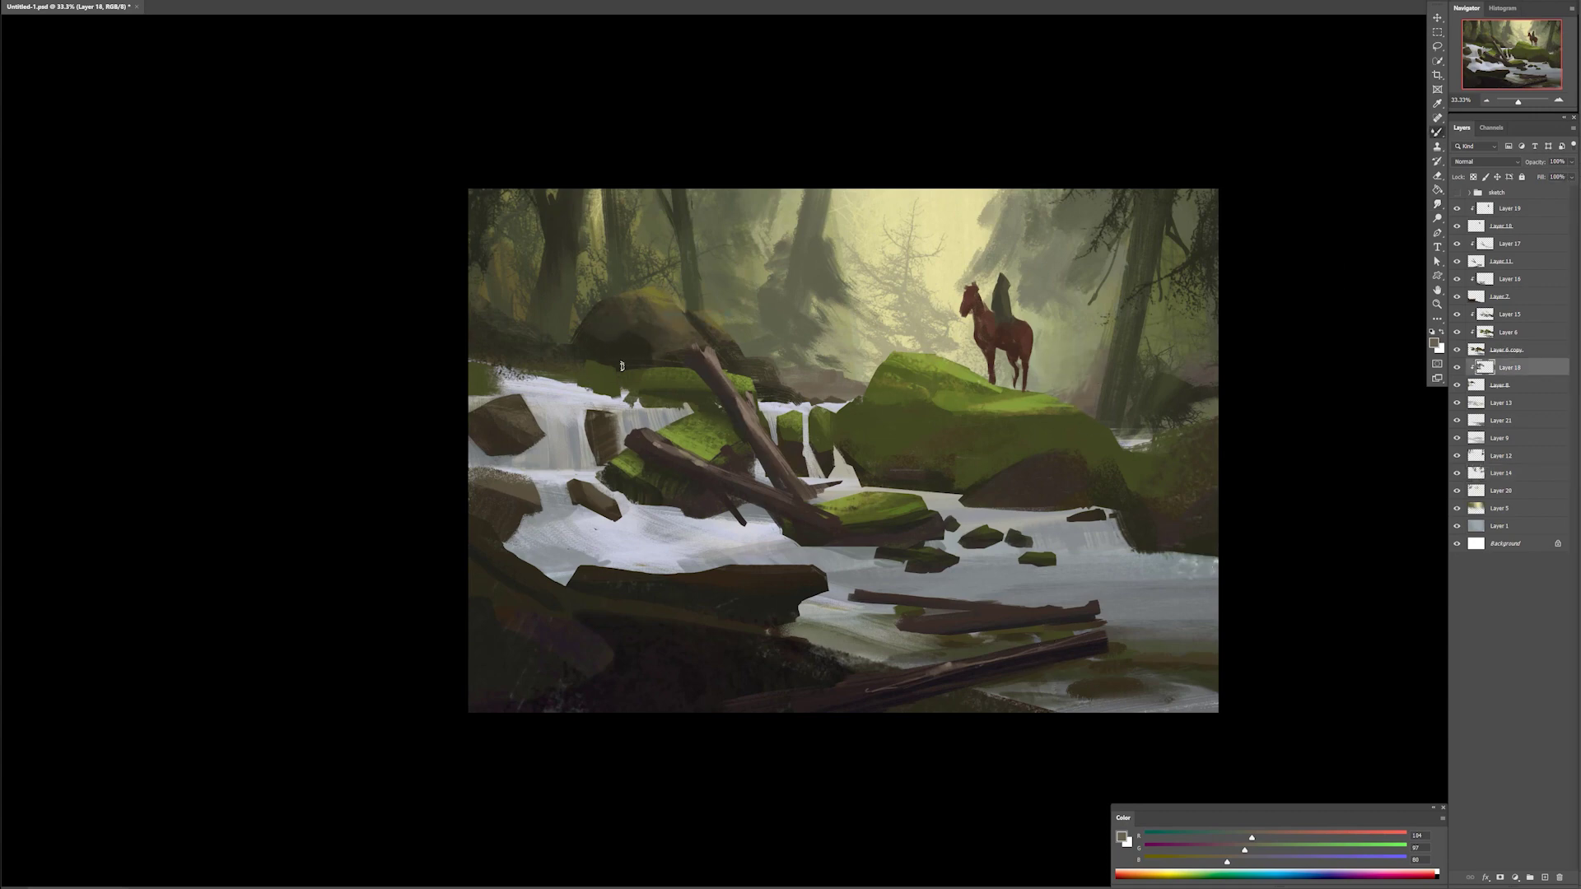
right_click(645, 374)
left_click(731, 419)
left_click(654, 323, "alt")
left_click(639, 354, "alt")
mouse_move(601, 327)
left_mouse_down()
mouse_move(618, 357)
mouse_move(599, 324)
left_mouse_up()
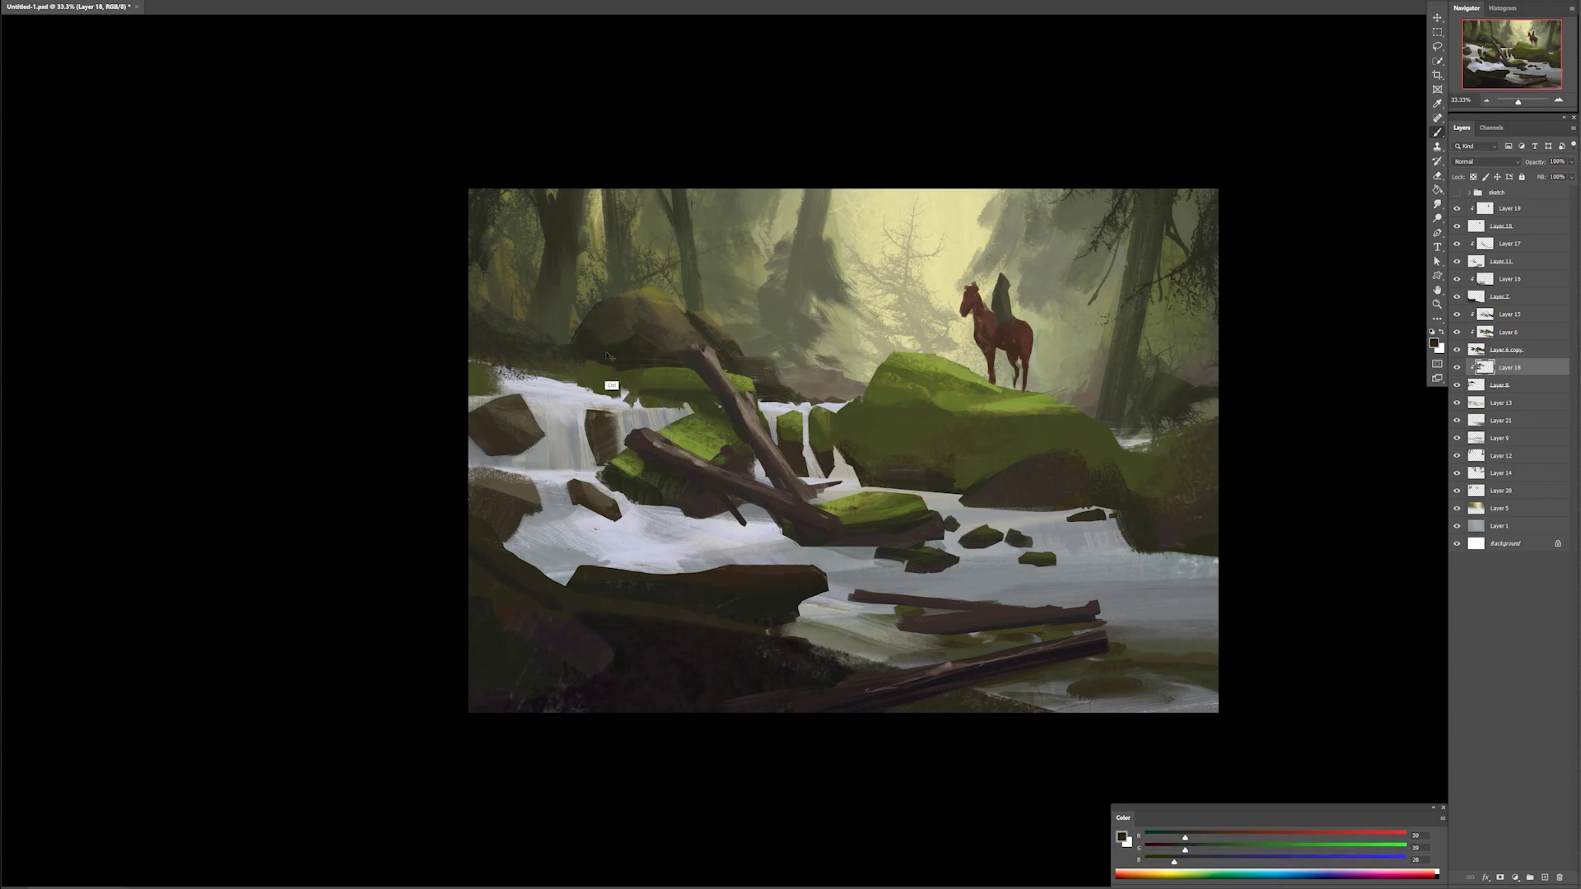
left_click(648, 295, "alt")
left_click_drag(632, 319, 633, 342)
key("ctrl+z")
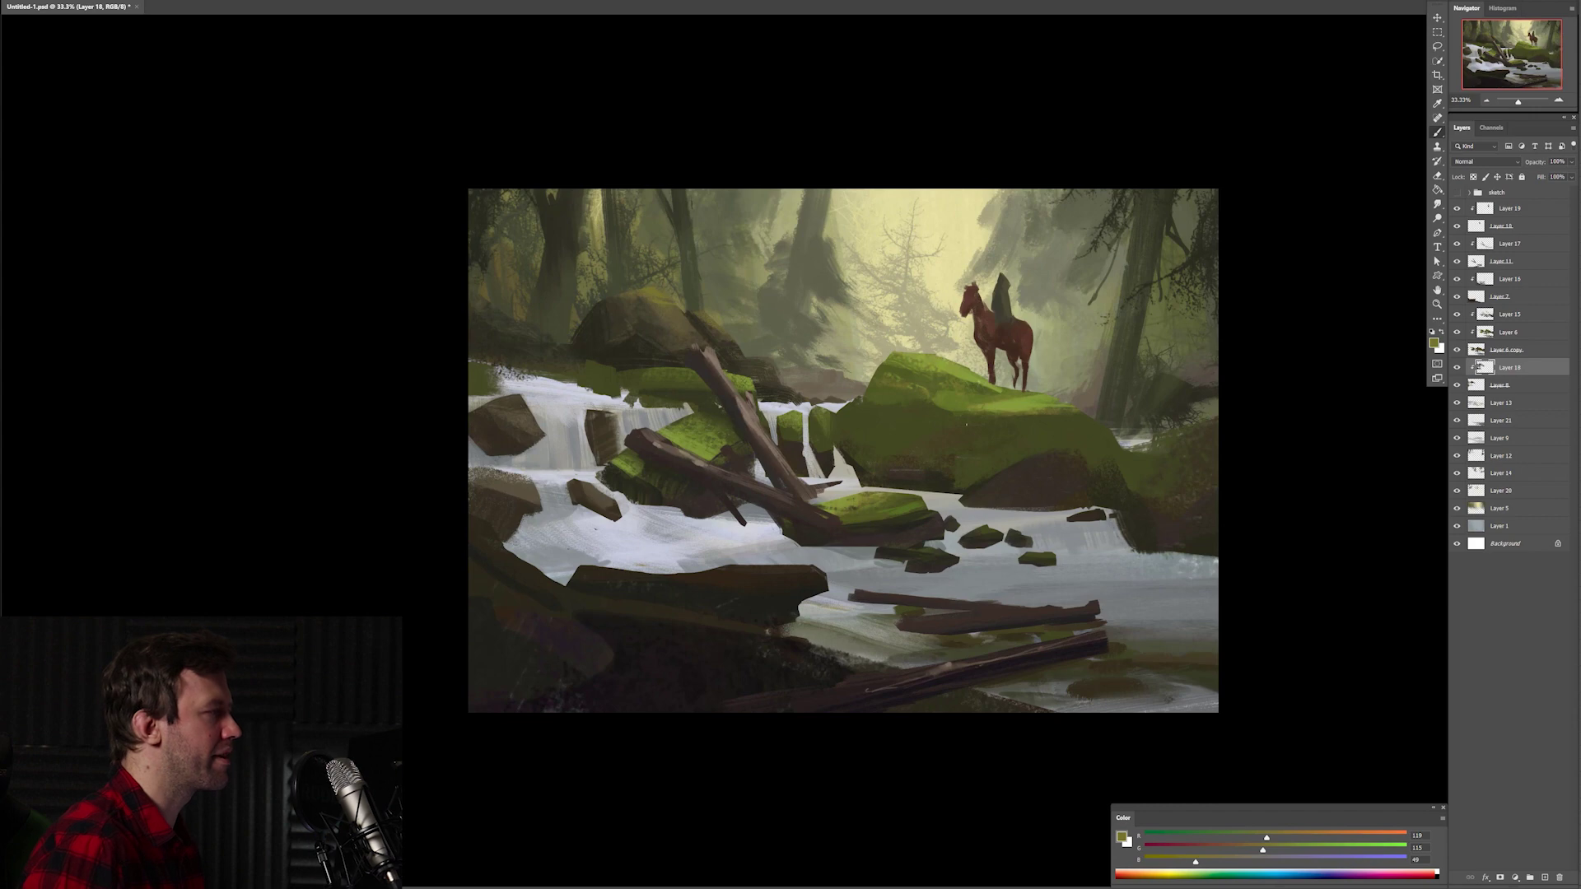
Step: Shift Layer 17's midtones with Color Balance to levels +7, -4 and +3
left_click(1109, 387, "ctrl")
left_click(1103, 429, "ctrl")
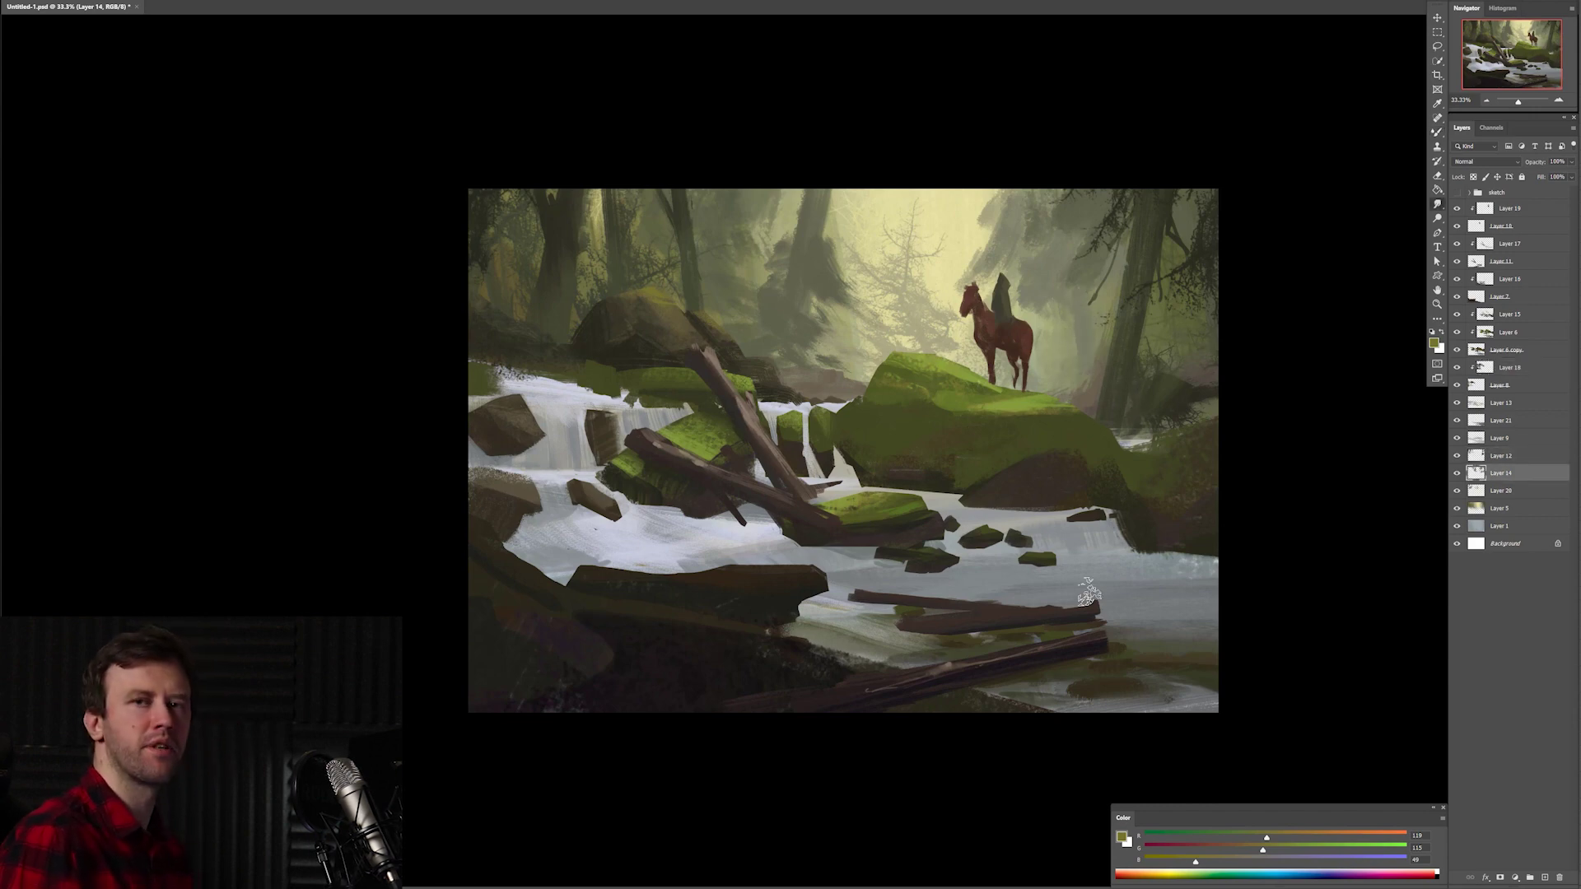
left_click(839, 485, "ctrl")
key("ctrl+b")
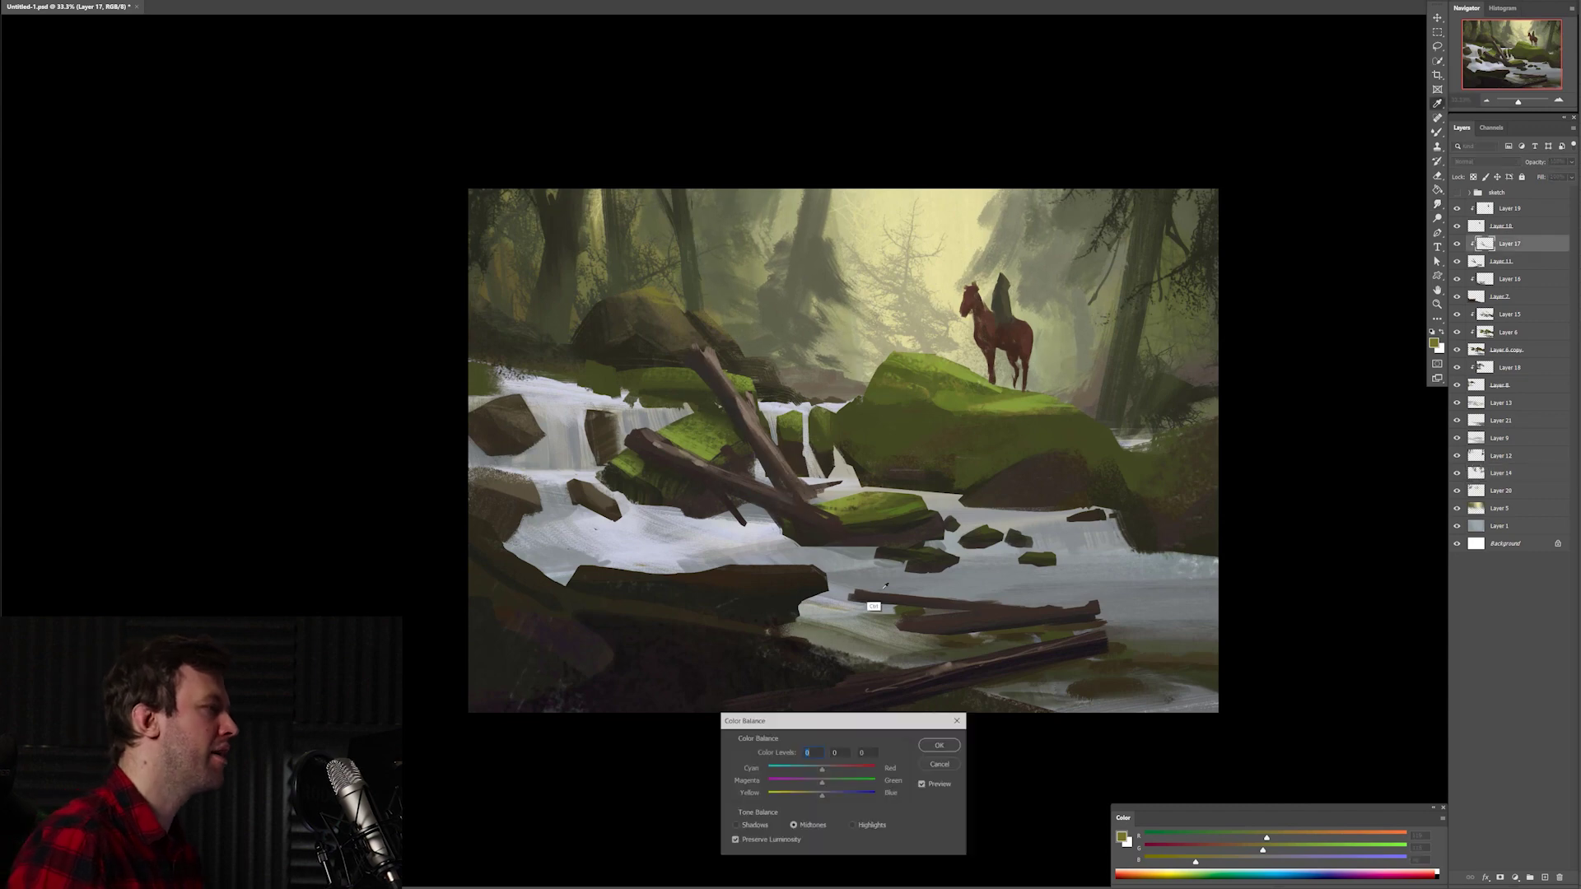
left_click_drag(821, 769, 837, 769)
left_click_drag(823, 774, 819, 783)
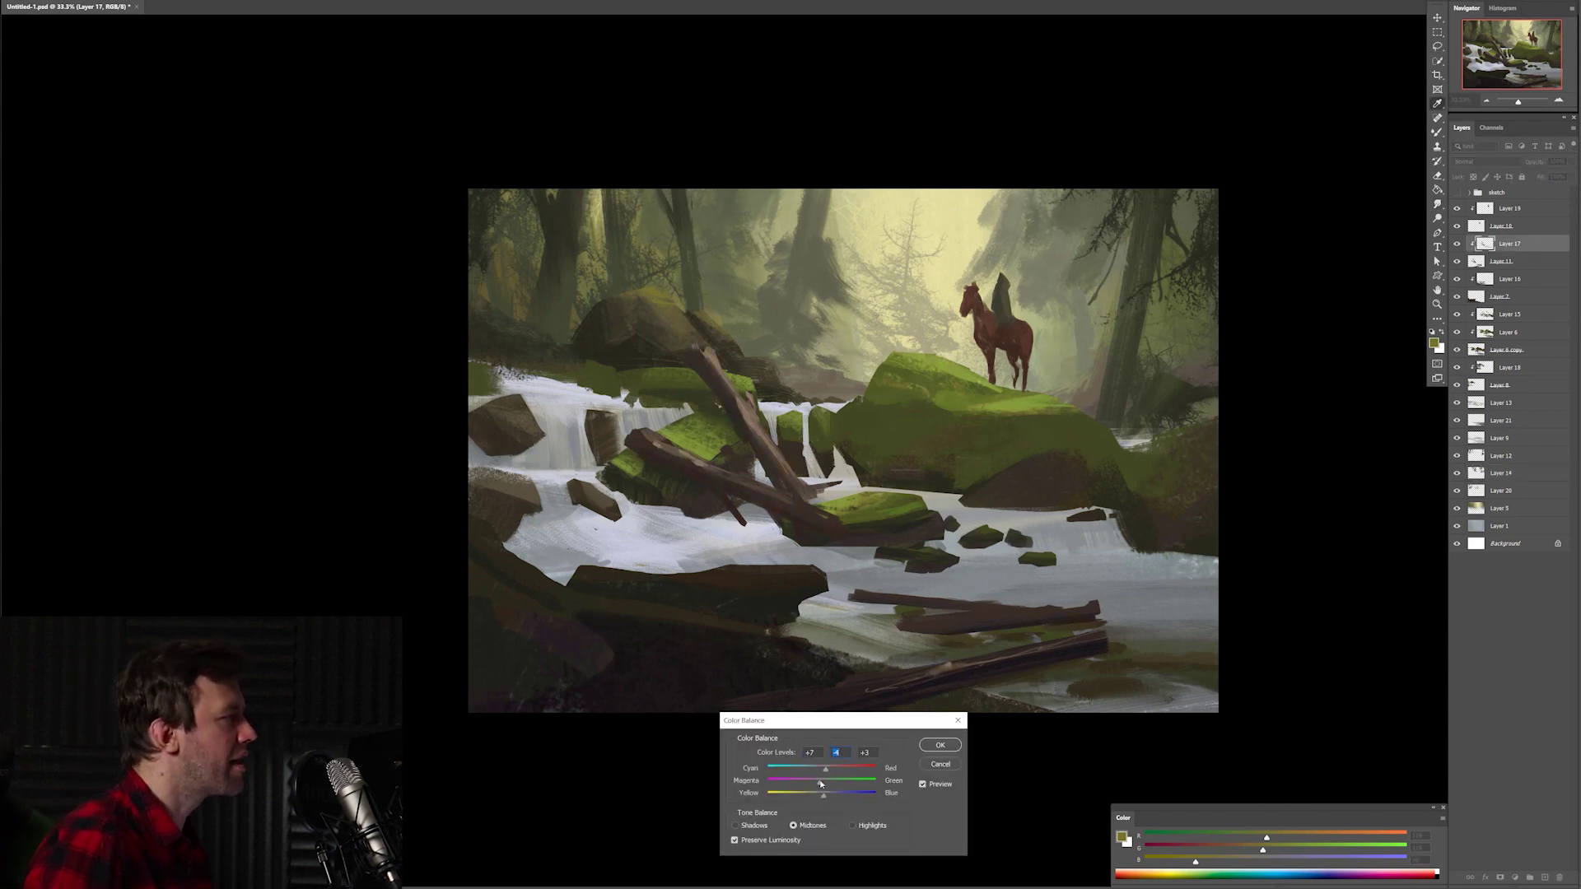
left_click(932, 746)
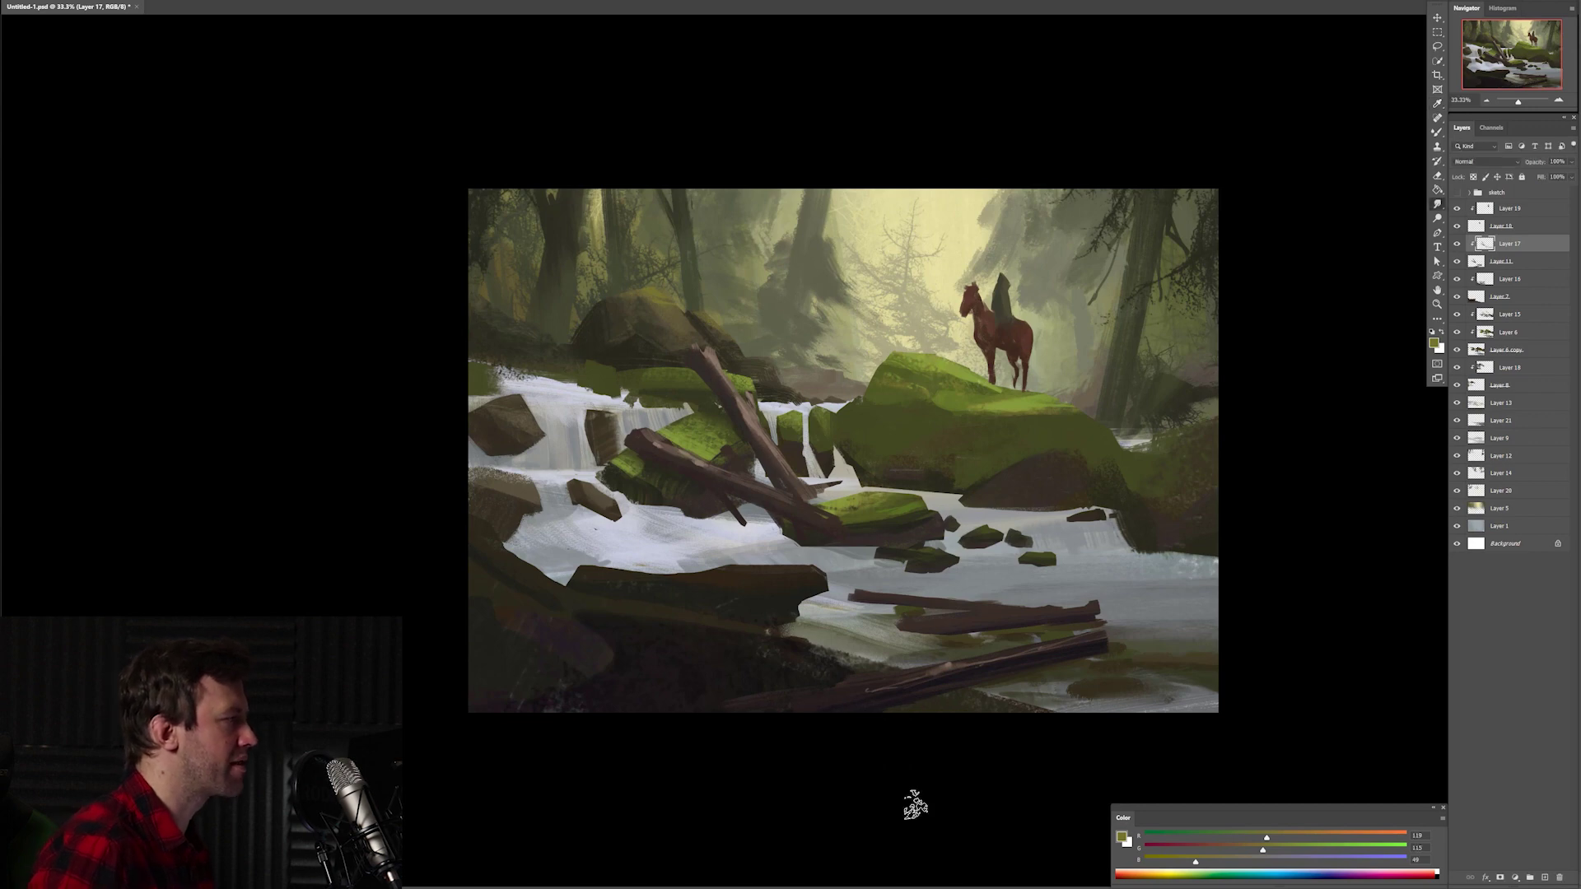
Step: Choose another brush, select Layer 16 and sample a near-black tone to darken the foreground bank
right_click(913, 795)
left_click(946, 754)
left_click(740, 659, "ctrl")
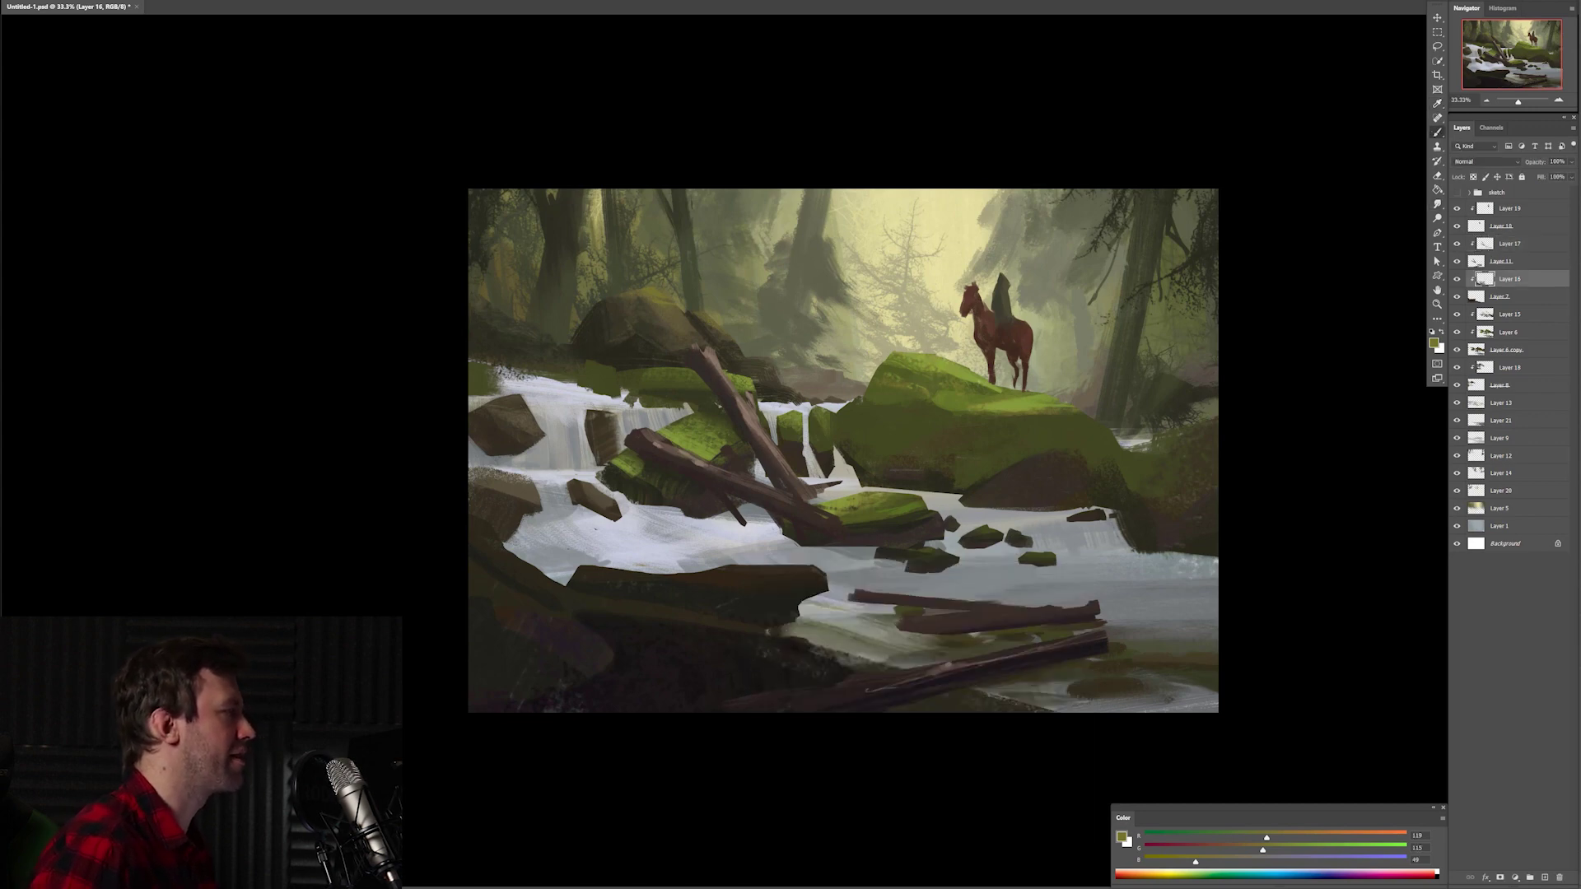
left_click(745, 645, "alt")
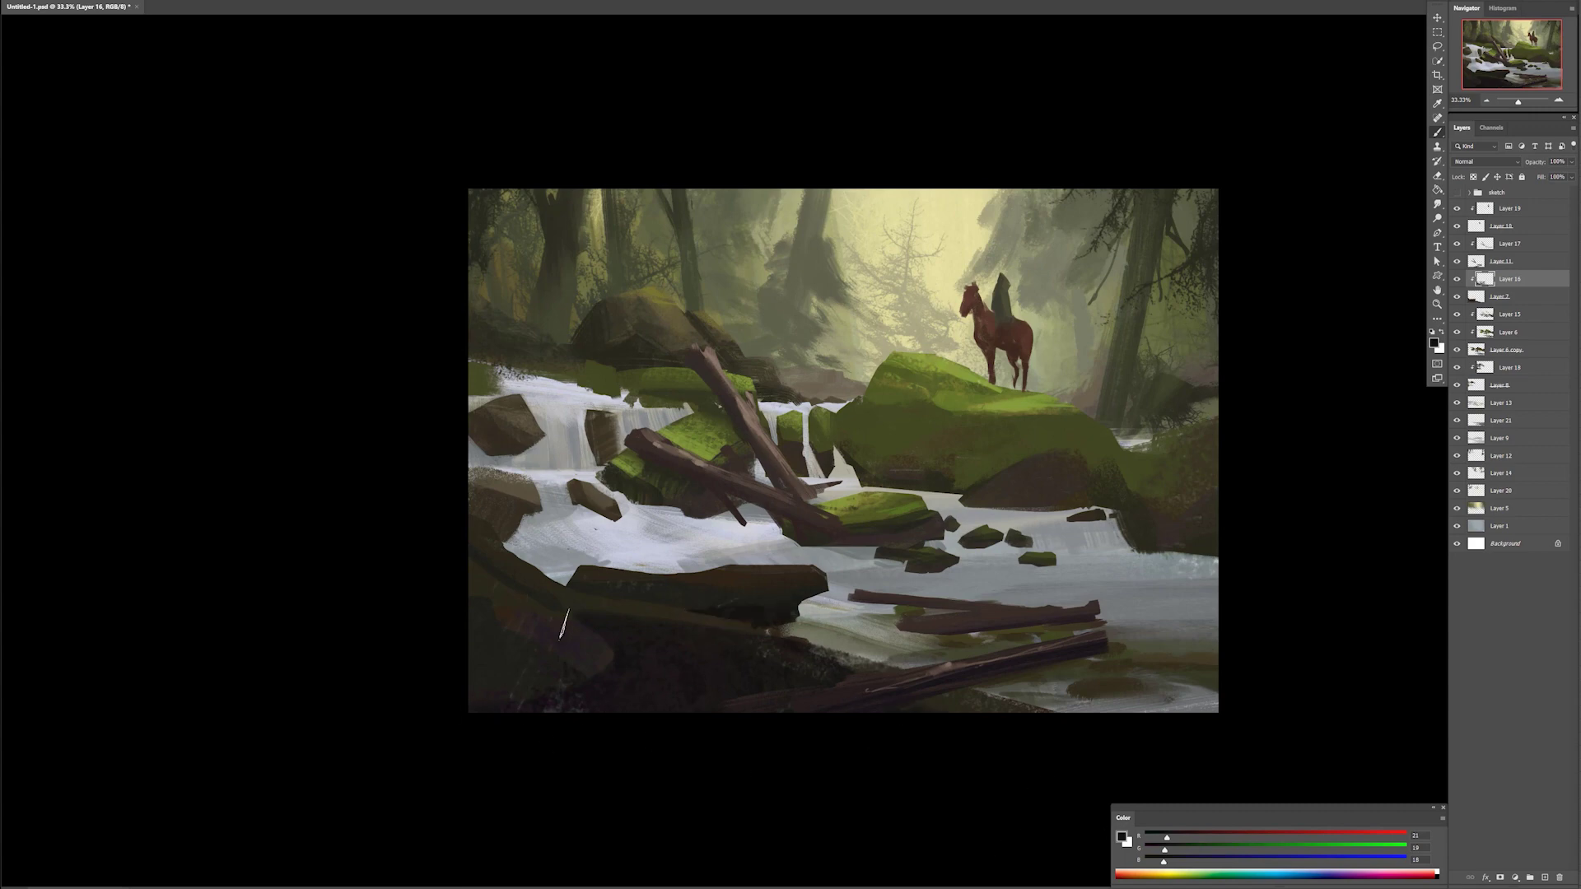
Step: Switch brushes and paint sampled brown tones along the upper face of the dark foreground log
right_click(730, 689)
left_click(815, 731)
left_click(847, 656, "alt")
left_click(759, 605, "alt")
left_click_drag(781, 581, 798, 579)
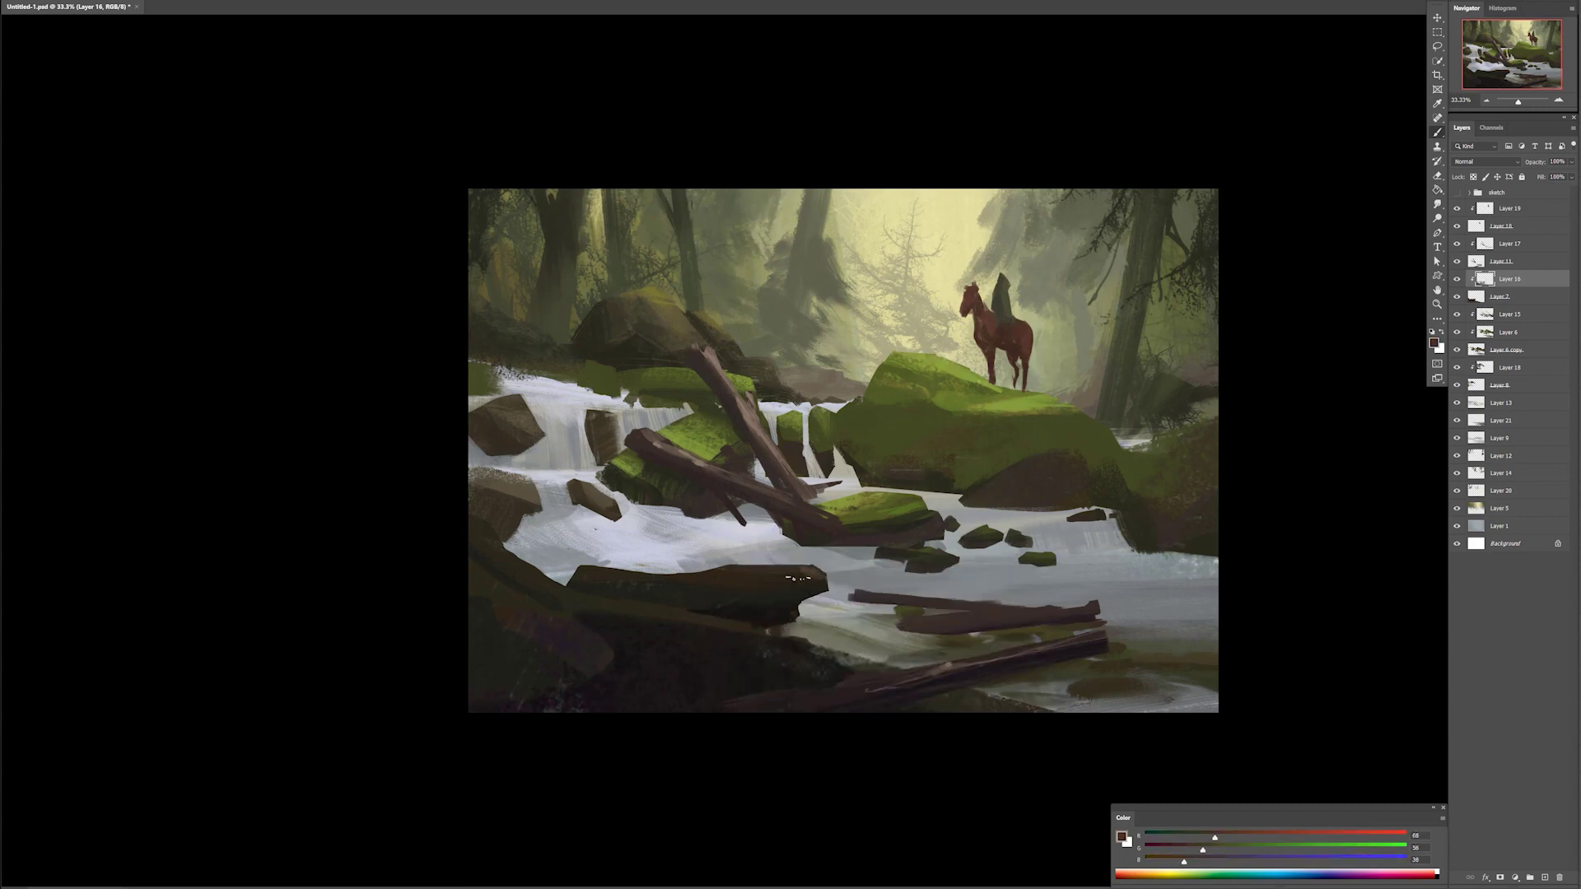
left_click_drag(700, 576, 727, 571)
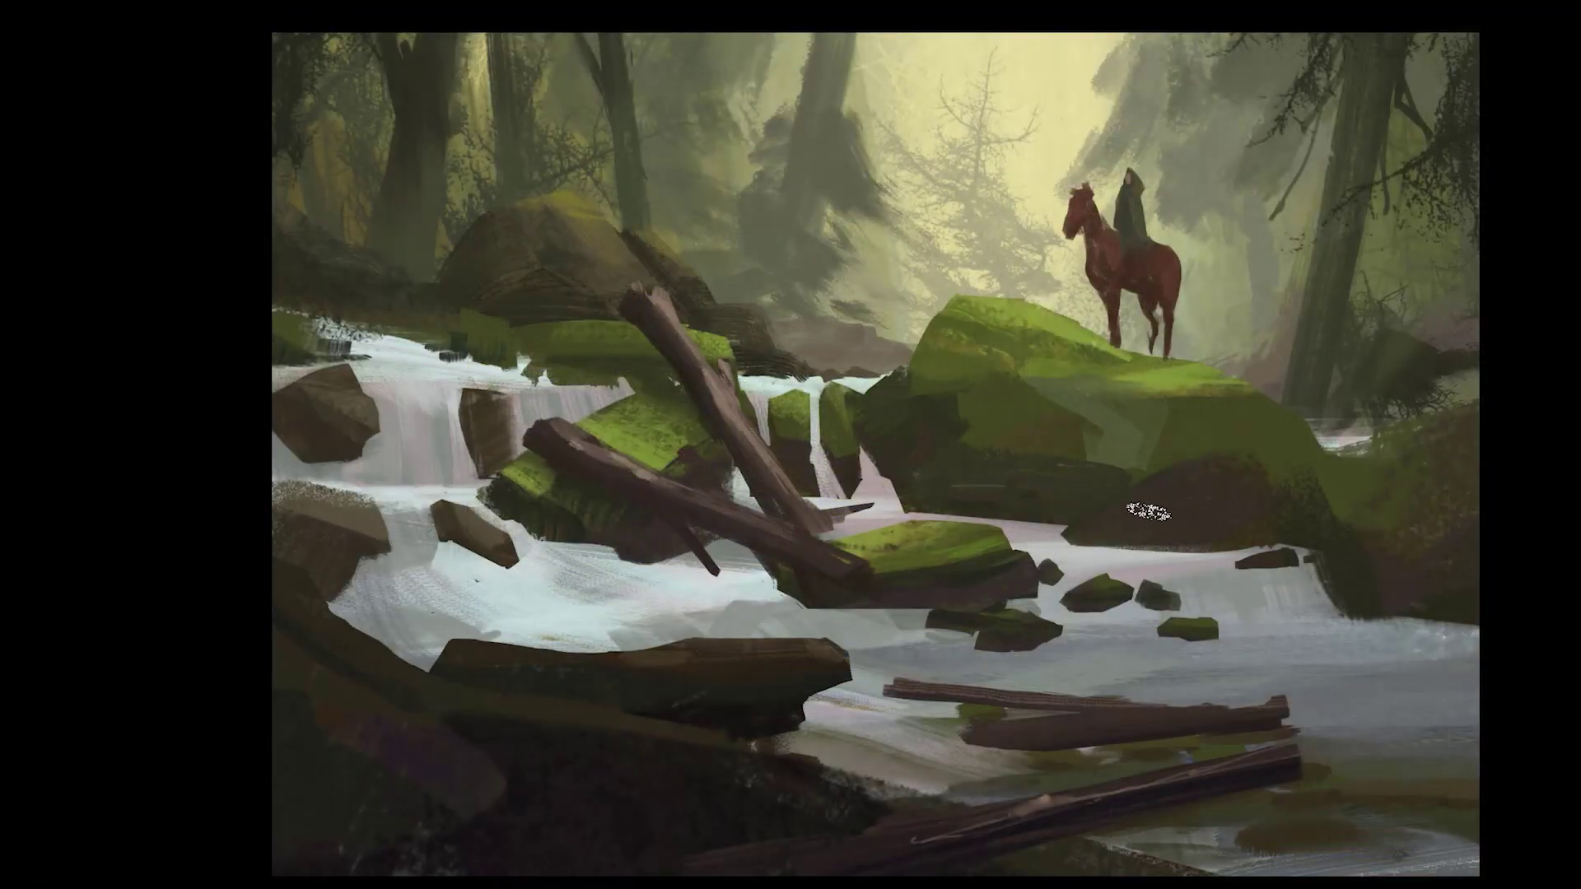
Step: Paint sampled dark green and brown shadow planes over the sides of the big mossy boulder
right_click(1151, 493)
left_click(945, 429, "alt")
mouse_move(1203, 436)
left_mouse_down()
mouse_move(1280, 411)
mouse_move(1252, 457)
mouse_move(1301, 477)
left_mouse_up()
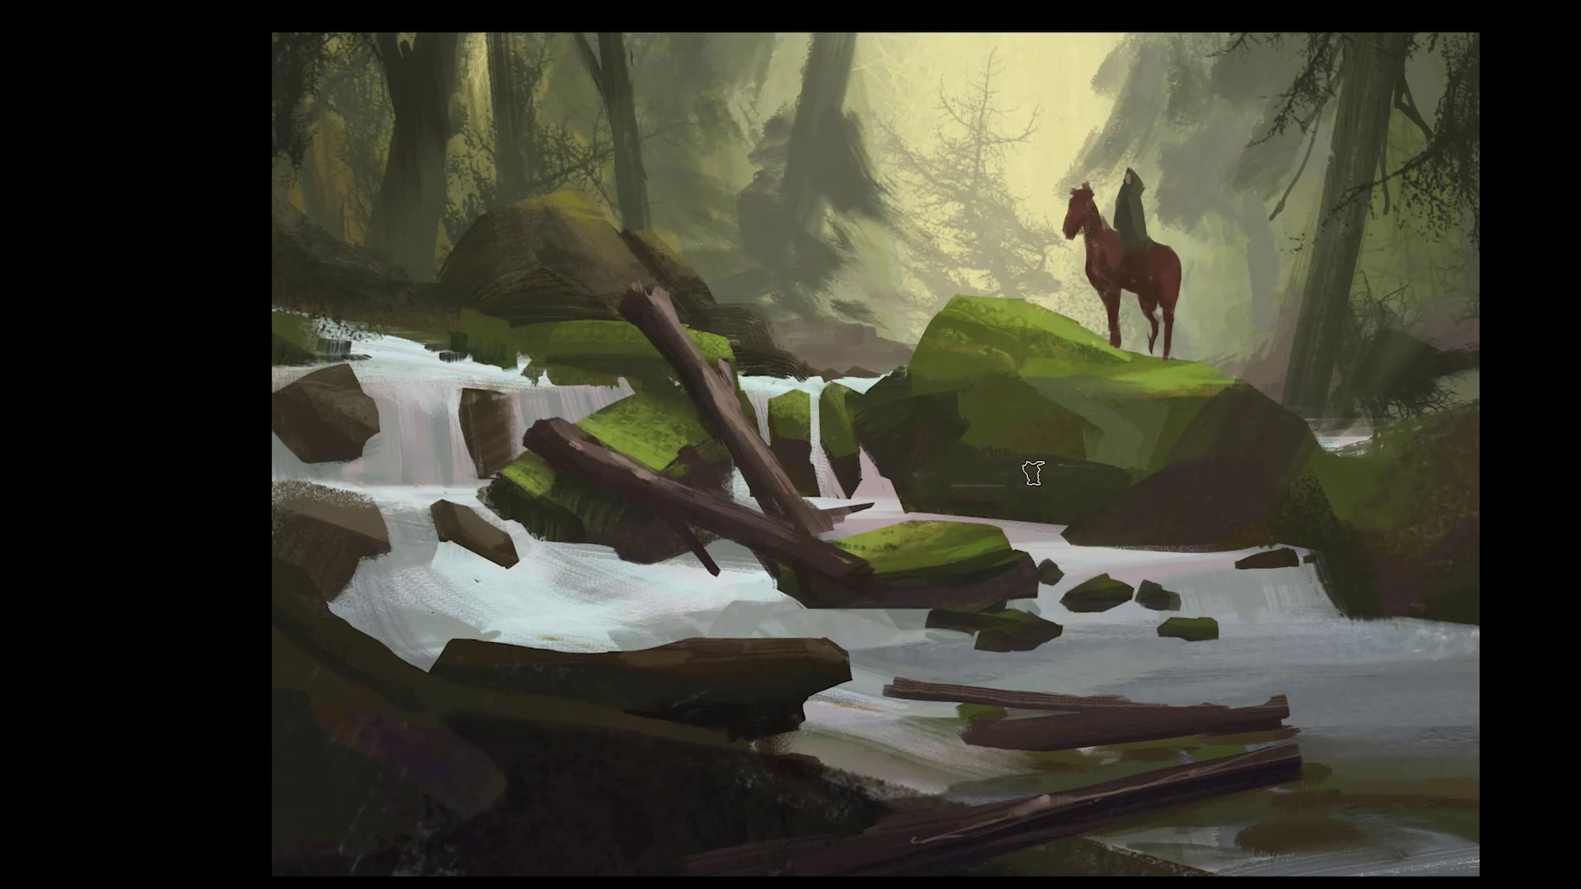
Step: Shape the boulder's raised mossy ledge below the horse and add lighter green strokes to the face beneath it
mouse_move(1129, 364)
left_mouse_down()
mouse_move(1022, 374)
mouse_move(1117, 368)
left_mouse_up()
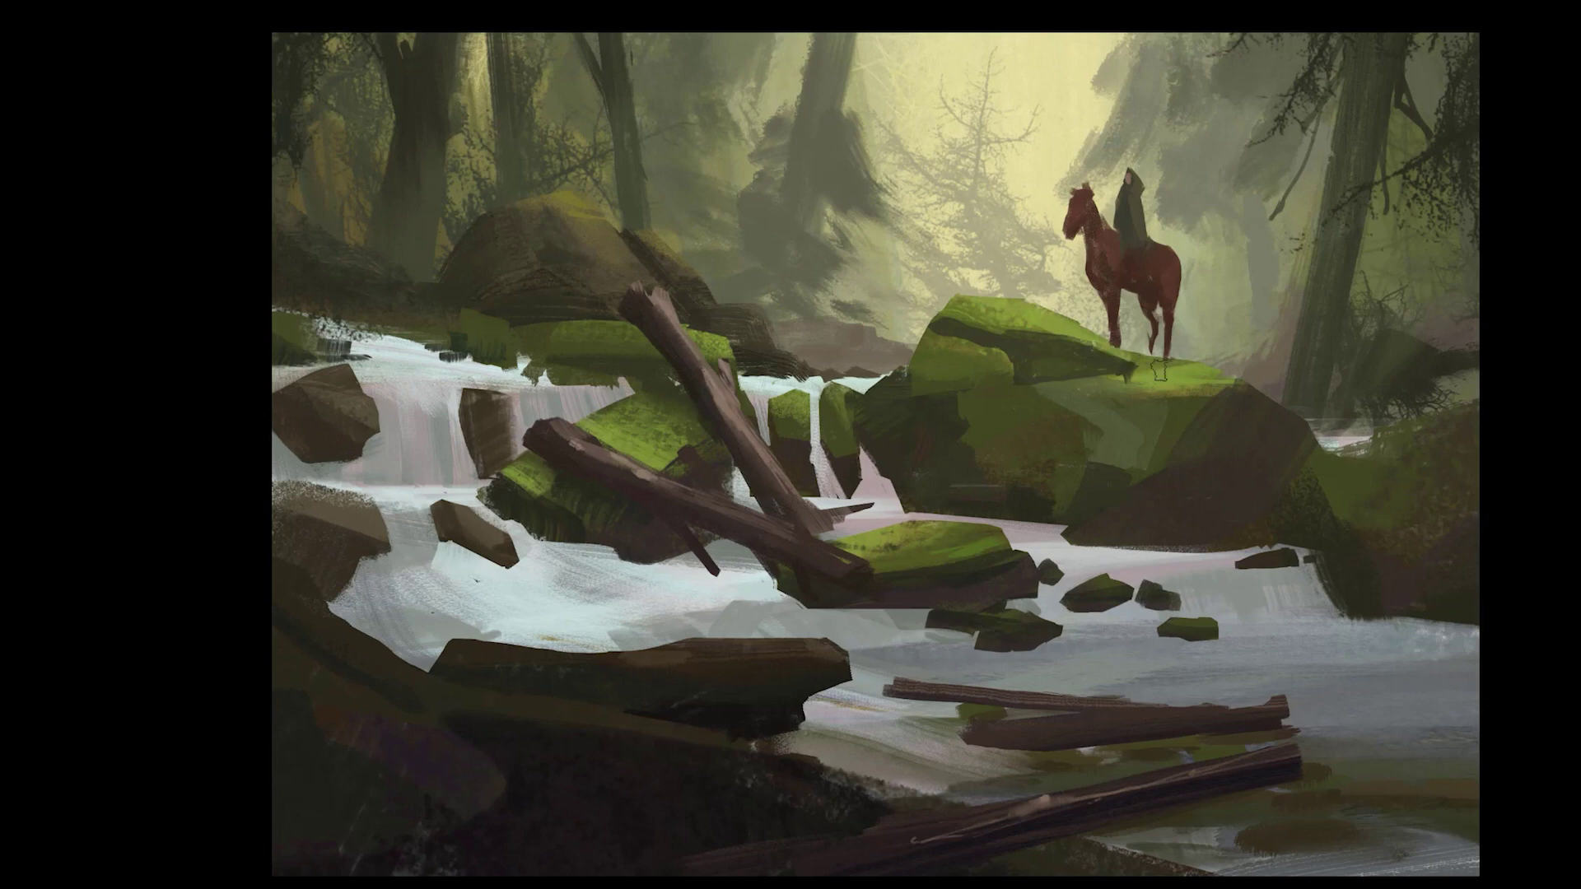
mouse_move(946, 412)
left_mouse_down()
mouse_move(1001, 428)
mouse_move(1025, 463)
mouse_move(952, 427)
left_mouse_up()
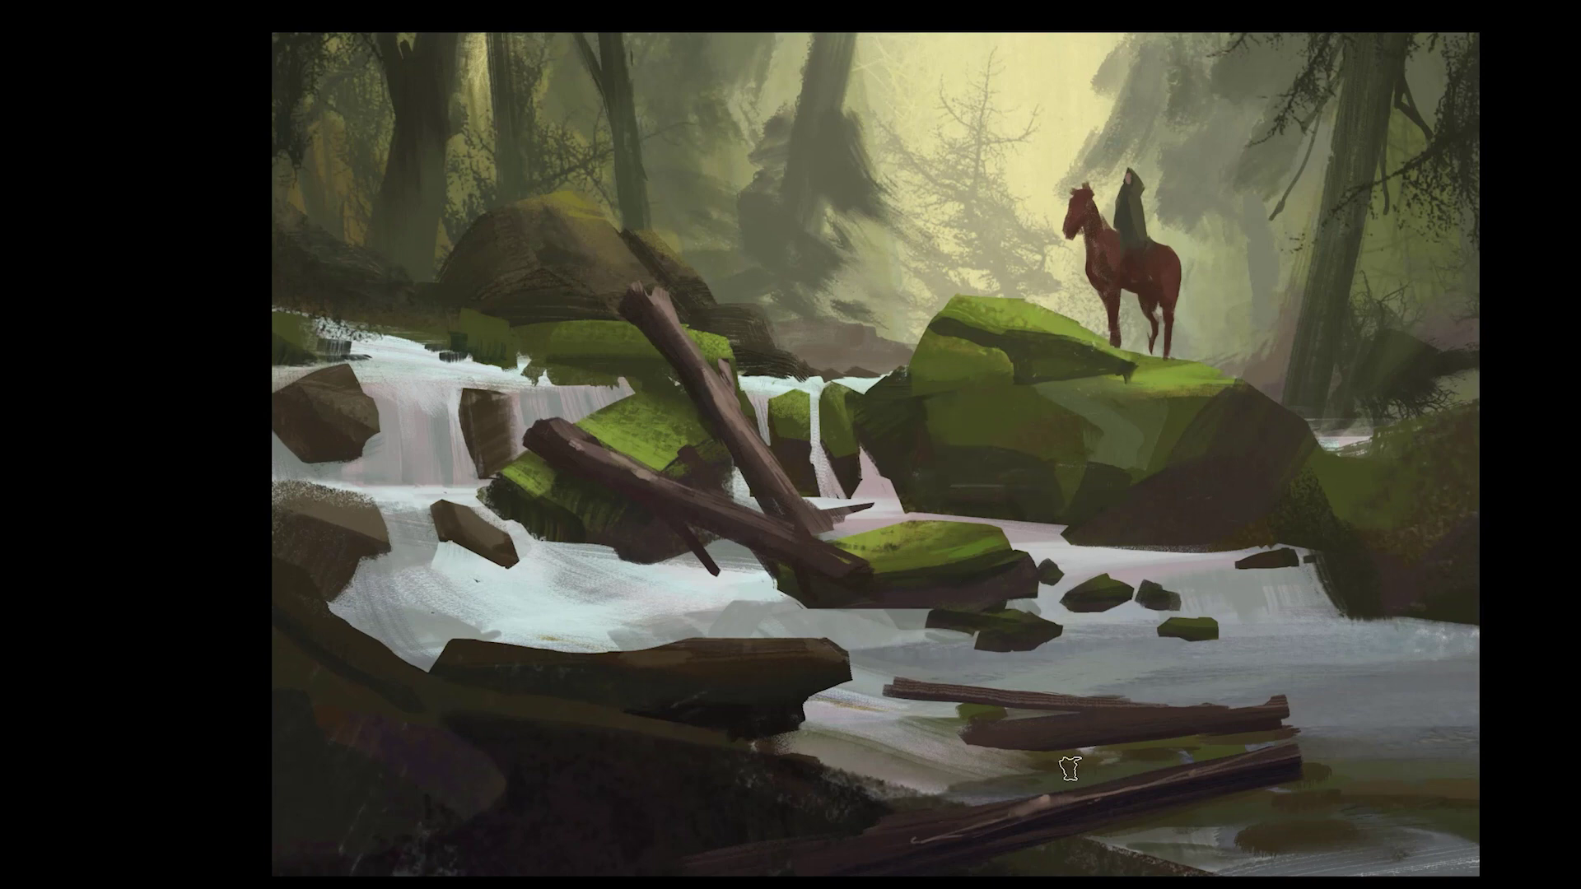
mouse_move(1103, 391)
left_mouse_down()
mouse_move(1136, 418)
mouse_move(1099, 437)
mouse_move(1157, 411)
left_mouse_up()
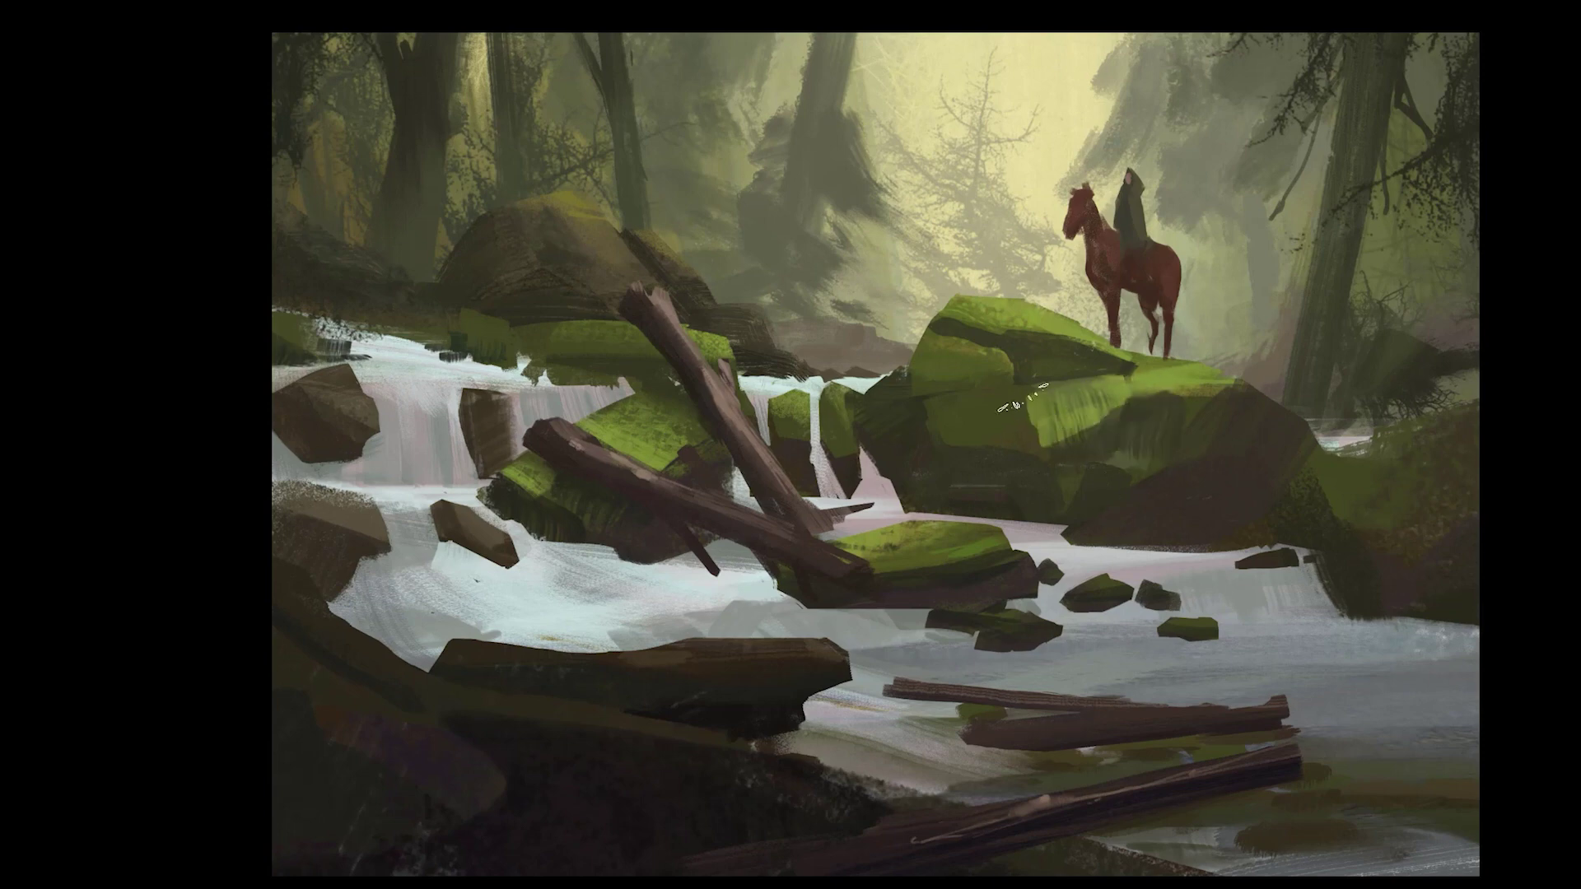
mouse_move(1029, 396)
left_mouse_down()
mouse_move(1059, 437)
mouse_move(996, 412)
mouse_move(1045, 408)
left_mouse_up()
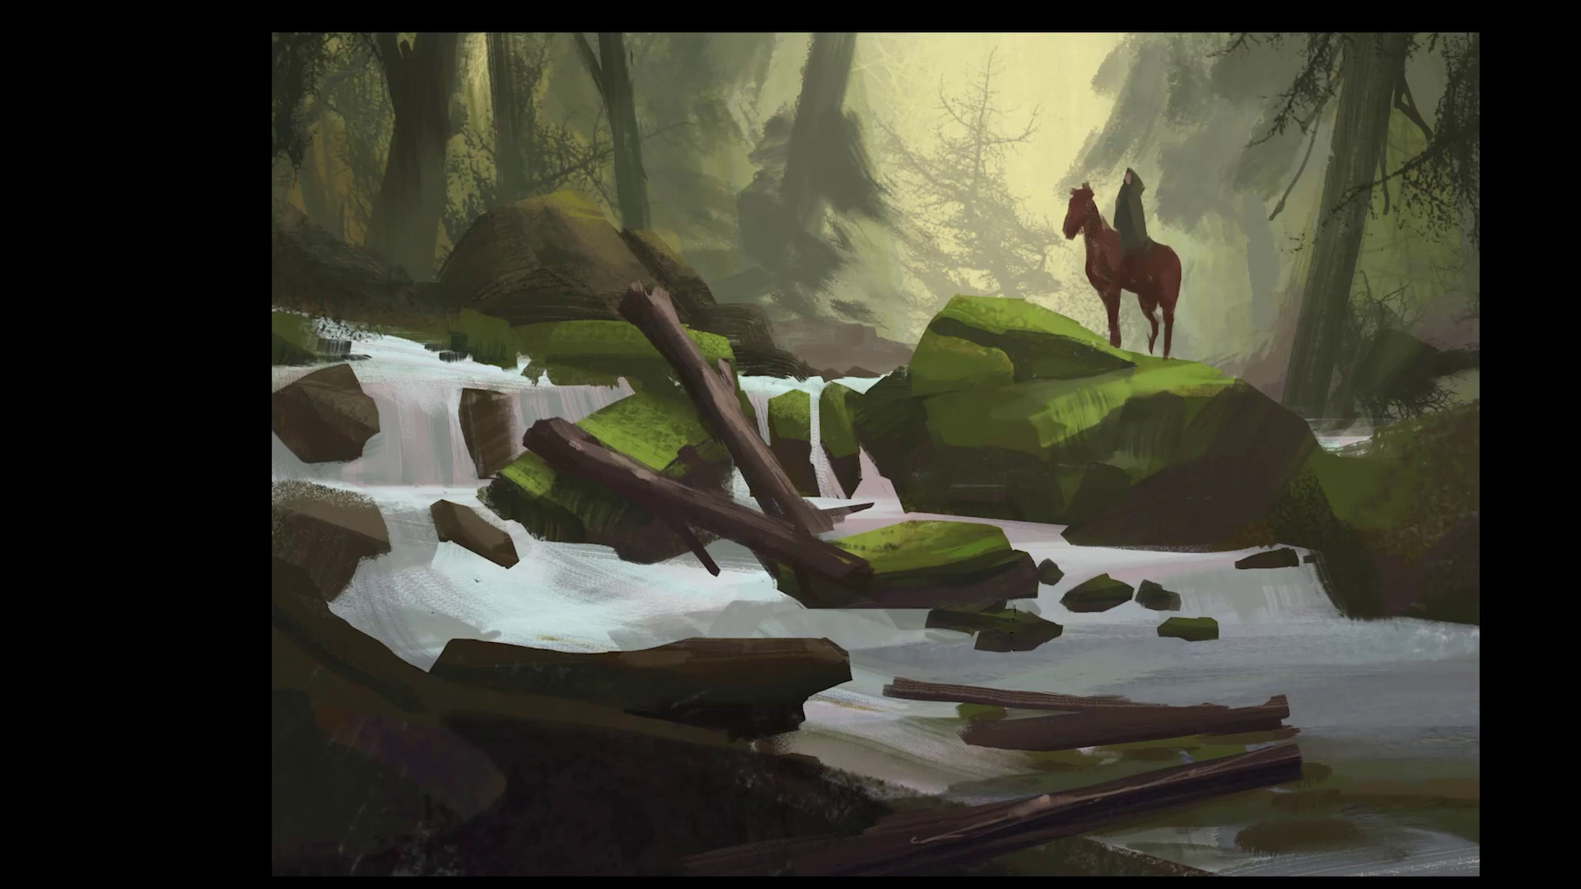
Step: Choose a different brush and soften the big boulder's shaded side with textured moss and brown strokes
right_click(1218, 451)
left_click(1326, 699)
left_click(968, 432)
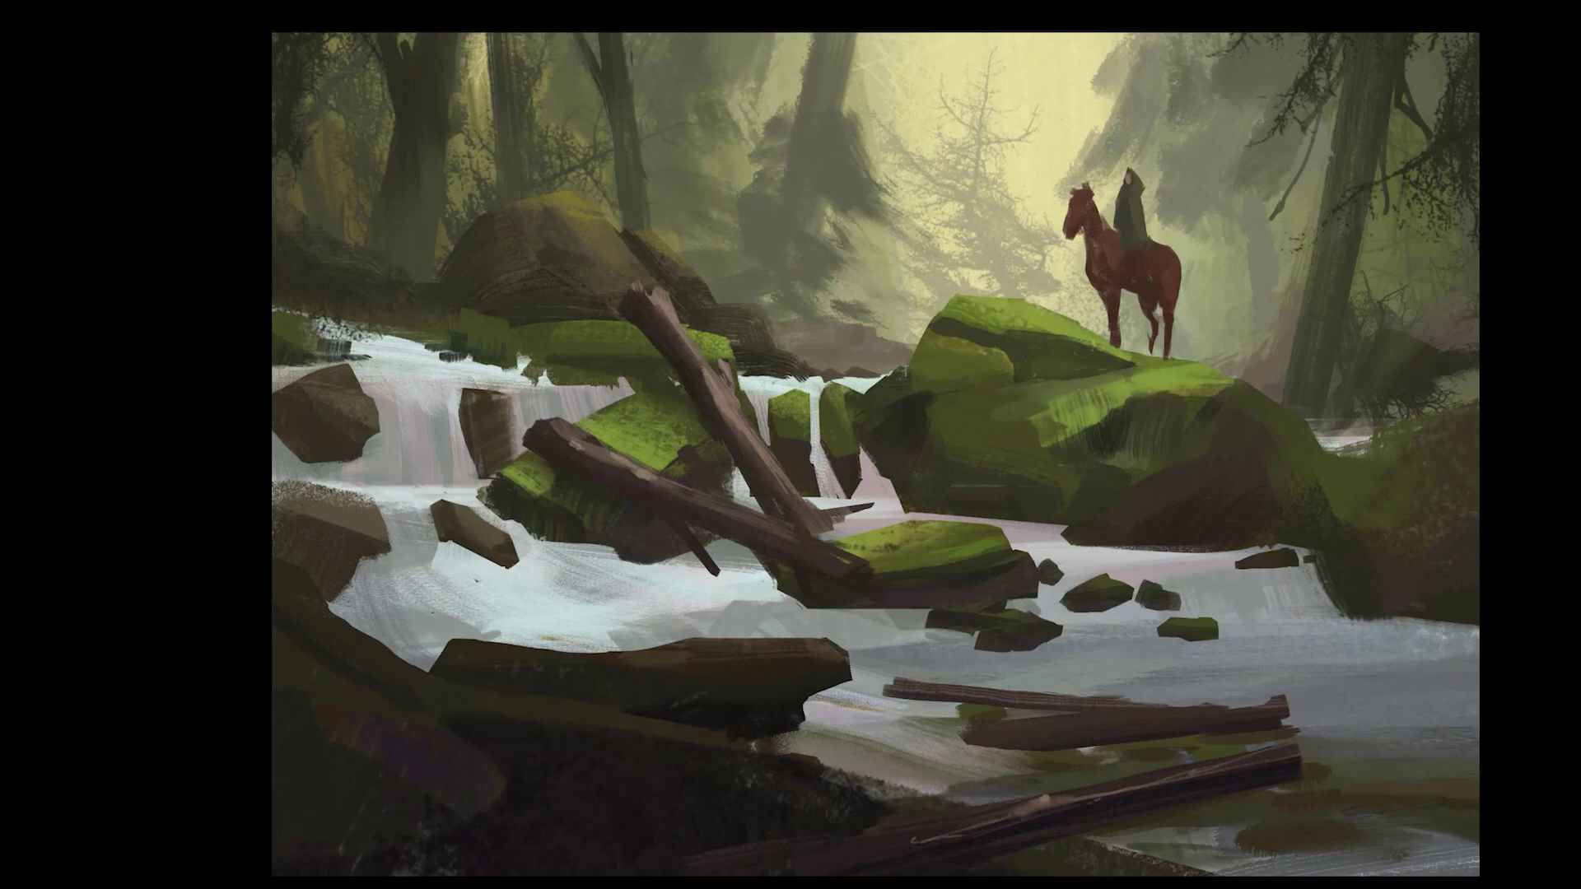
Step: Select the water layer and paint sampled grey streaks down the small cascade beside the dark bank and across its foot
left_click(1258, 674, "ctrl")
key("ctrl+h")
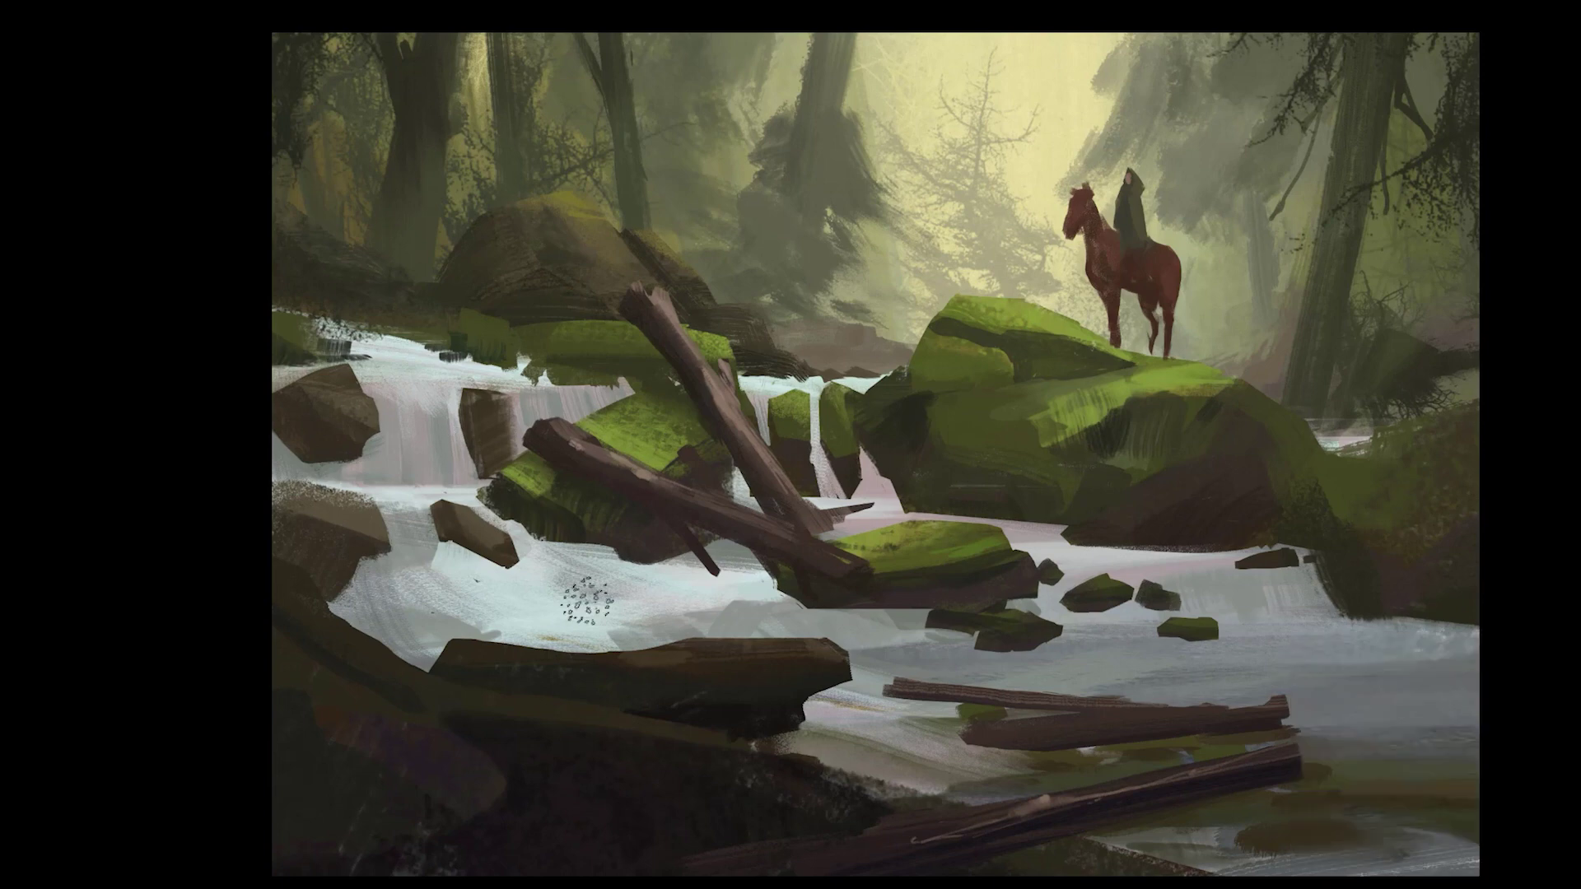
left_click(1151, 742, "alt")
left_click(1296, 692, "alt")
mouse_move(1302, 569)
left_mouse_down()
mouse_move(1327, 614)
mouse_move(1136, 597)
left_mouse_up()
key("ctrl+z")
mouse_move(1253, 577)
left_mouse_down()
mouse_move(1258, 616)
mouse_move(1224, 605)
left_mouse_up()
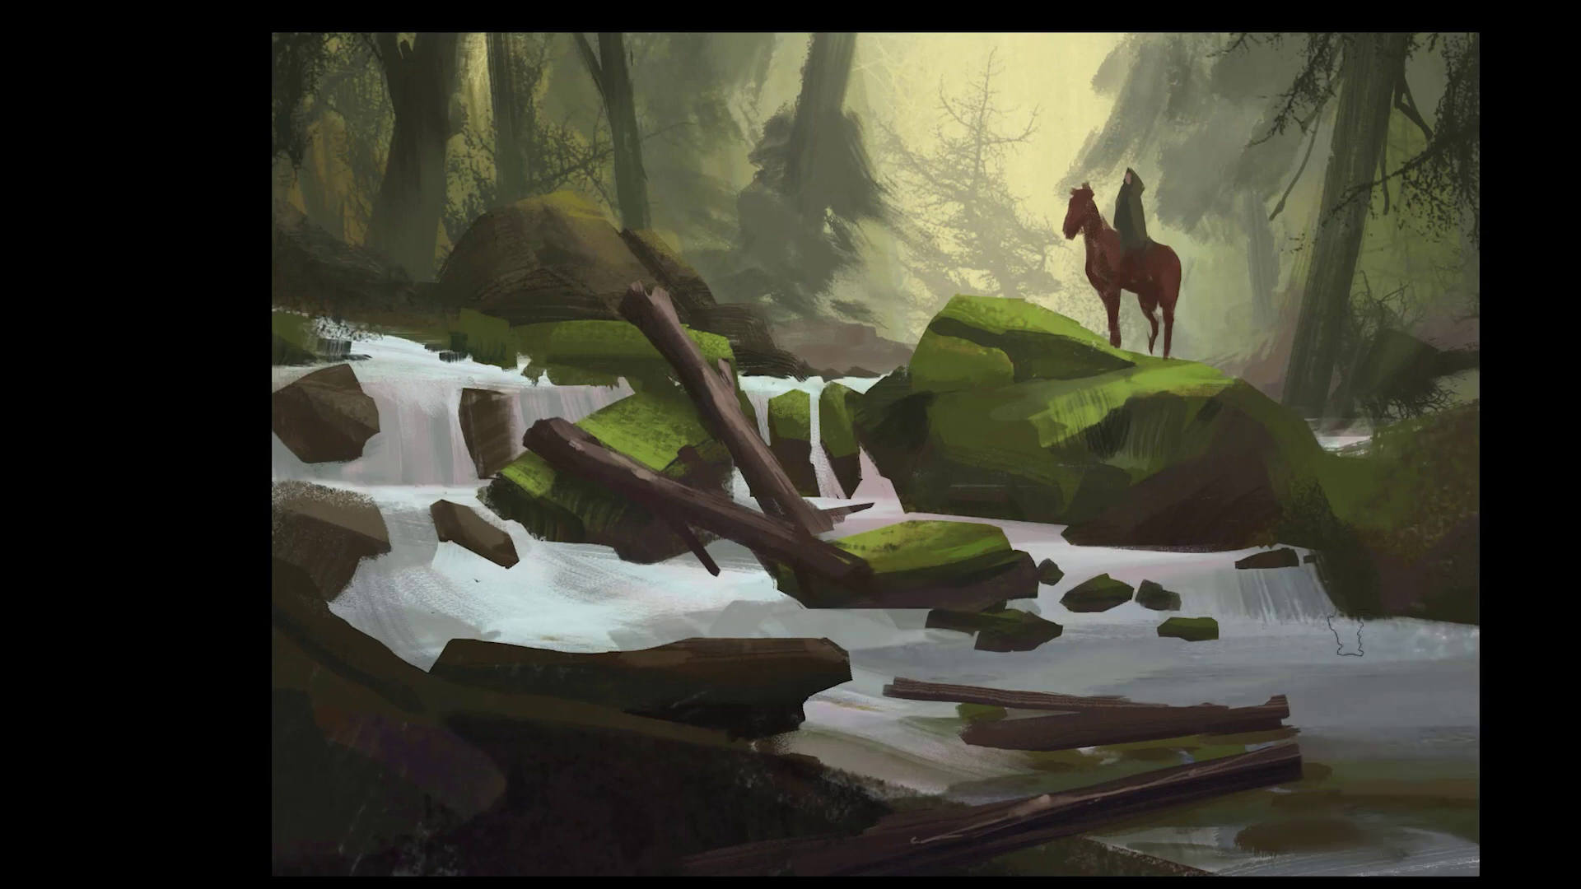
left_click_drag(1021, 609, 1206, 610)
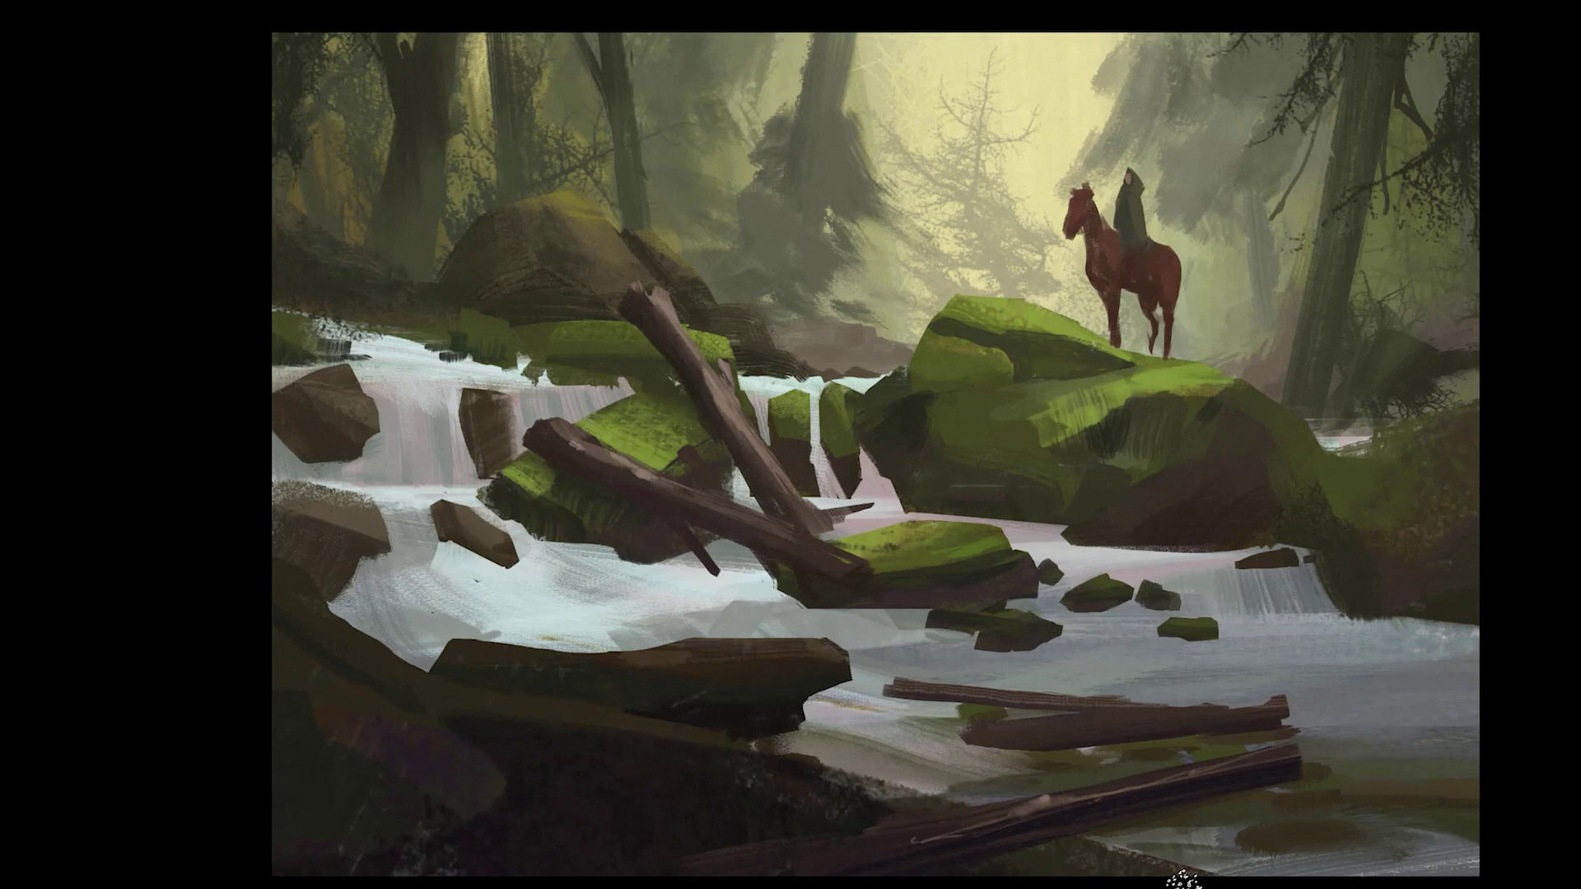
Step: Switch brushes and add dark, textured strokes to the shadowed foreground bank
right_click(1183, 881)
left_click(1222, 812)
left_click(1149, 530)
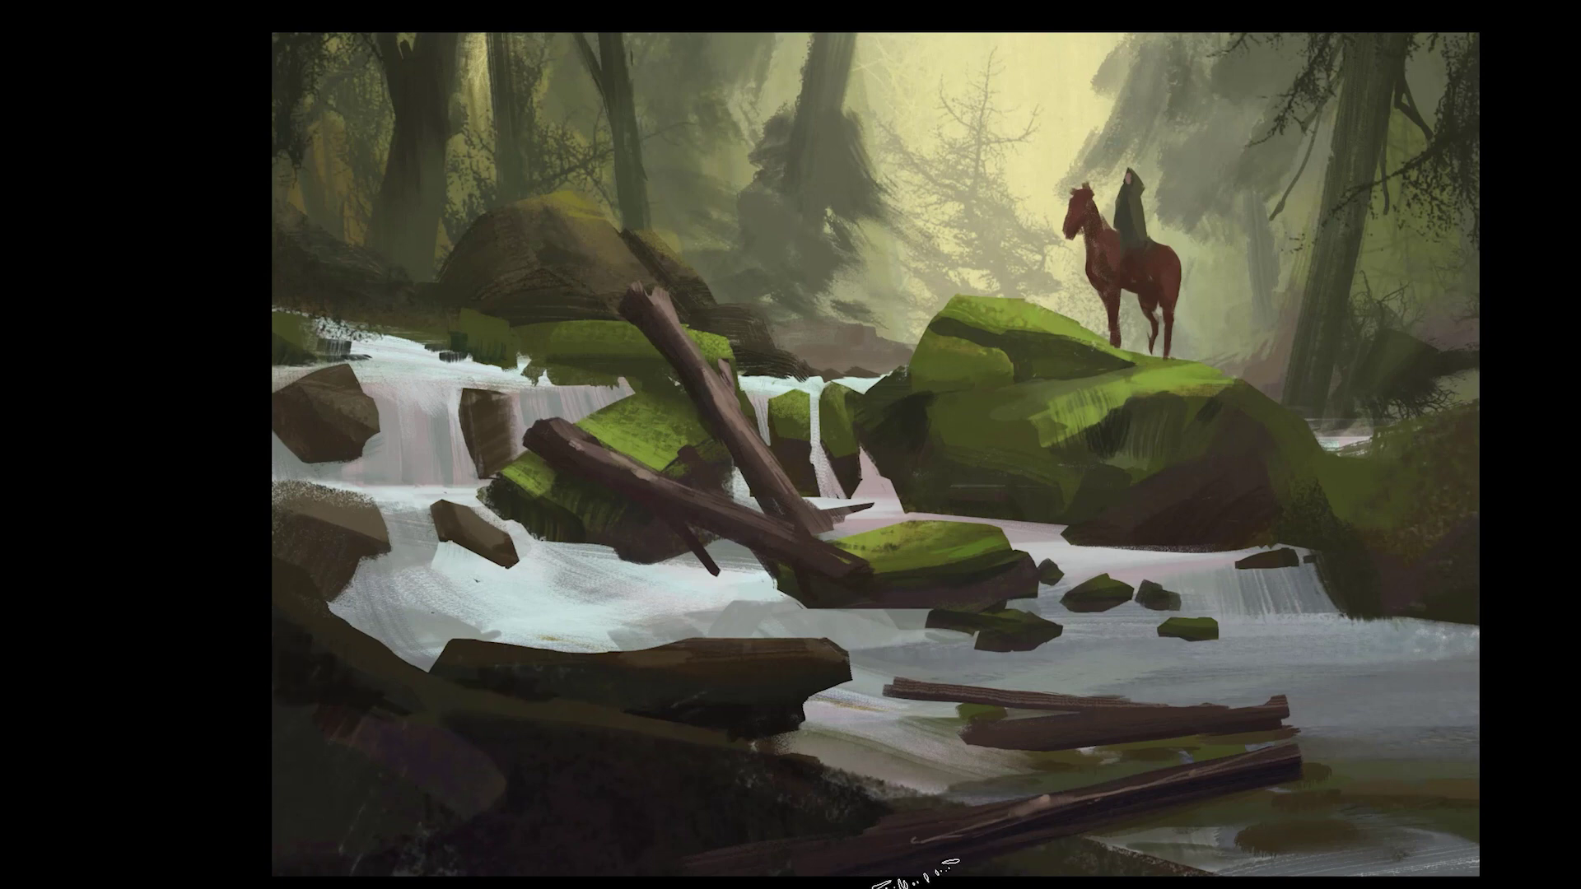
left_click_drag(1023, 865, 1080, 853)
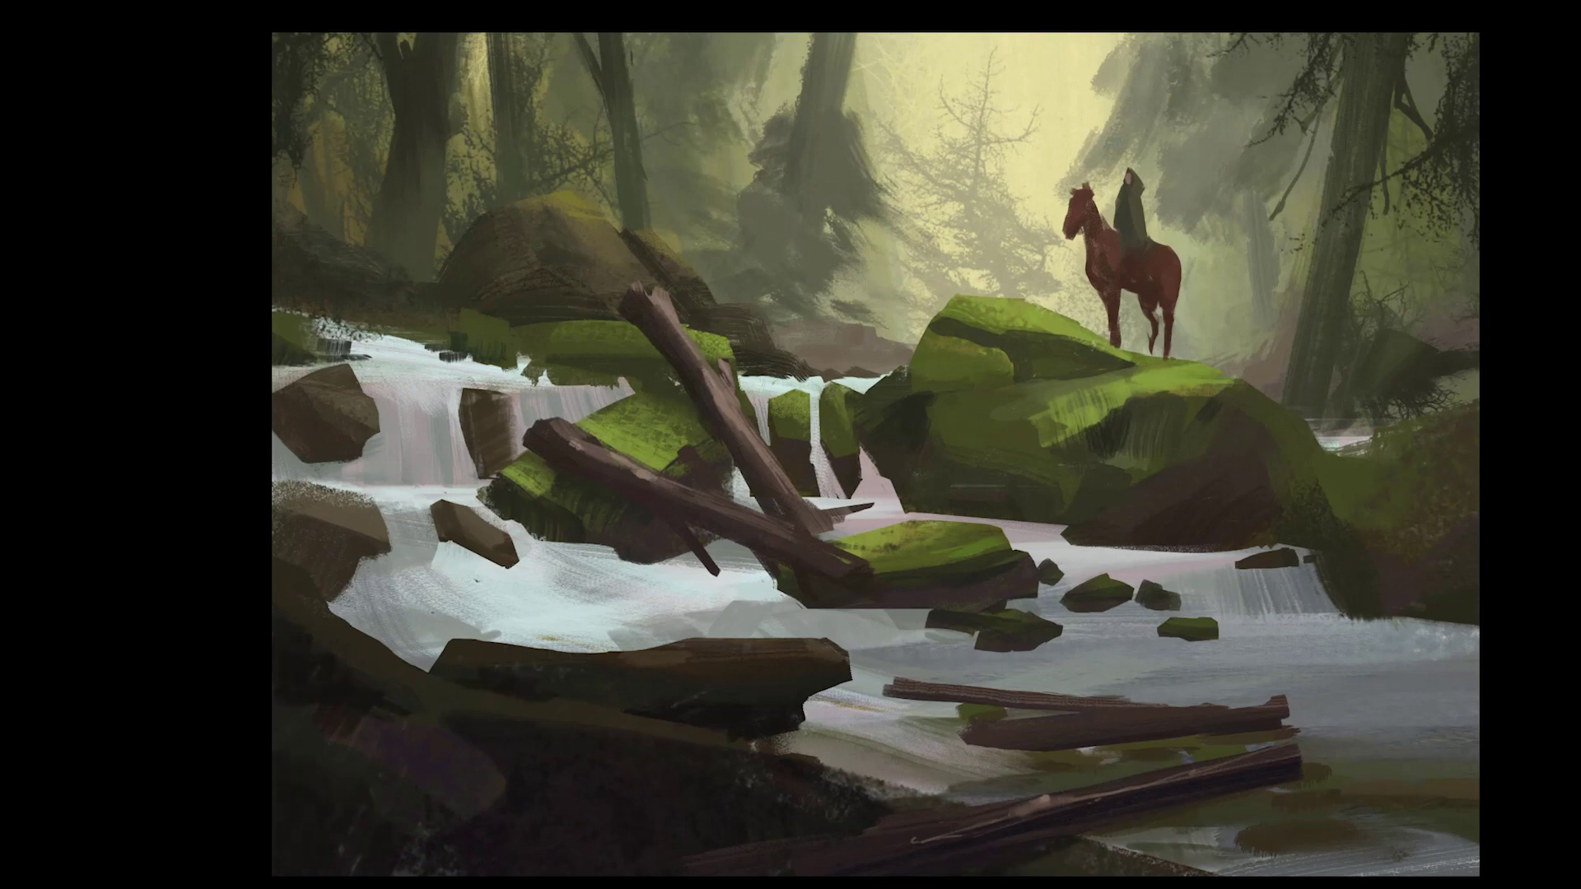
Step: Check the painting mirrored, restore its orientation, and paint a crisp dark edge separating the big boulder from the mossy bank
key("F2")
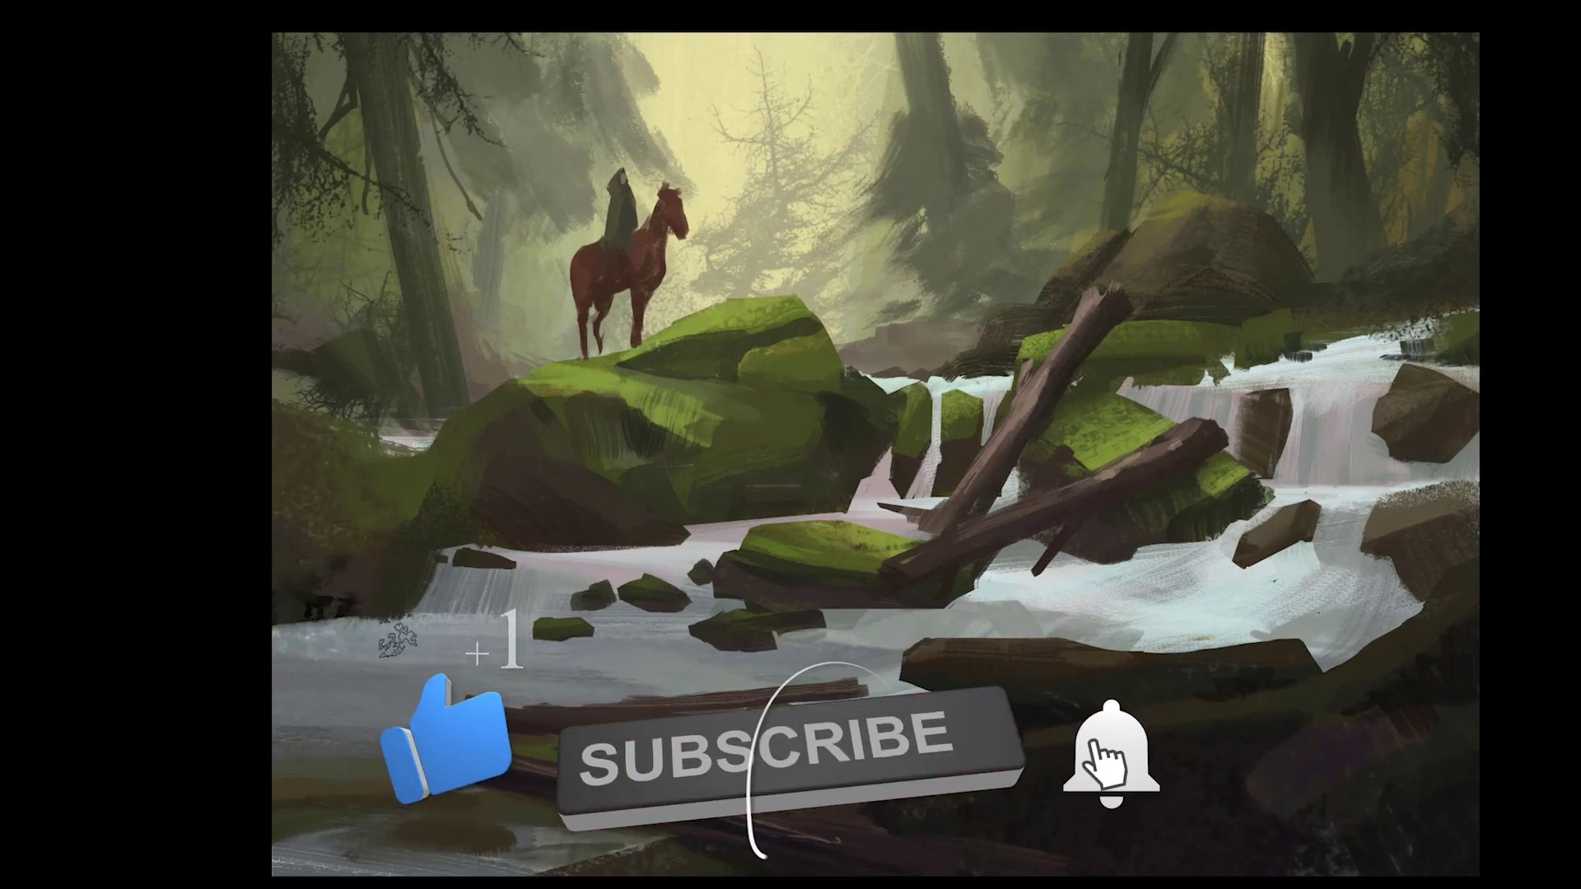
key("m")
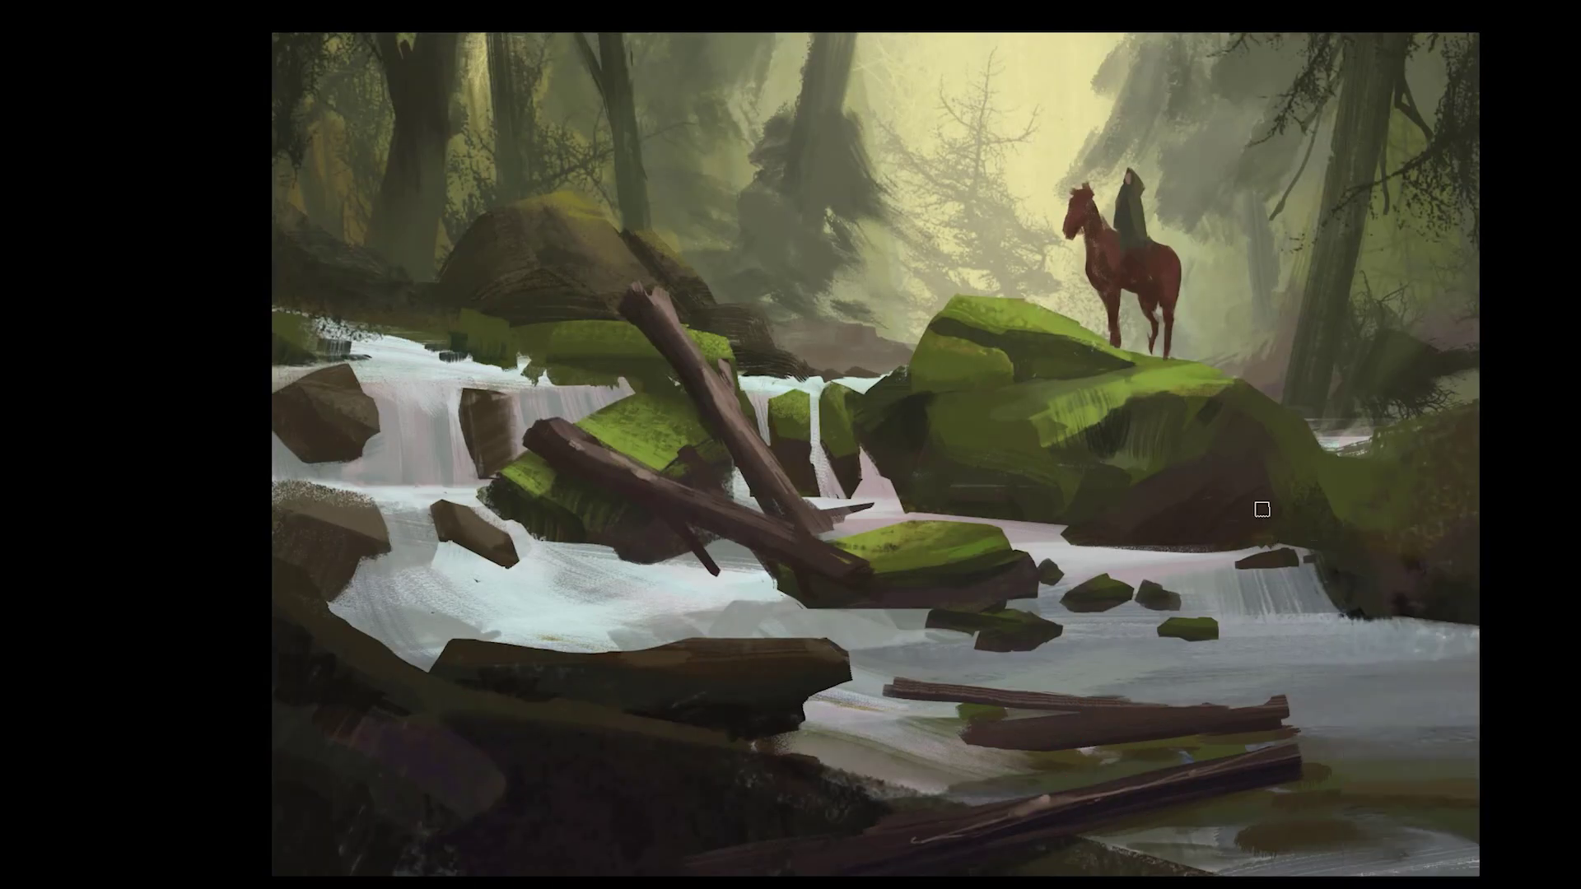
mouse_move(1241, 540)
left_mouse_down()
mouse_move(1319, 459)
mouse_move(1398, 431)
left_mouse_up()
key("ctrl+z")
left_click_drag(1315, 466, 1261, 473)
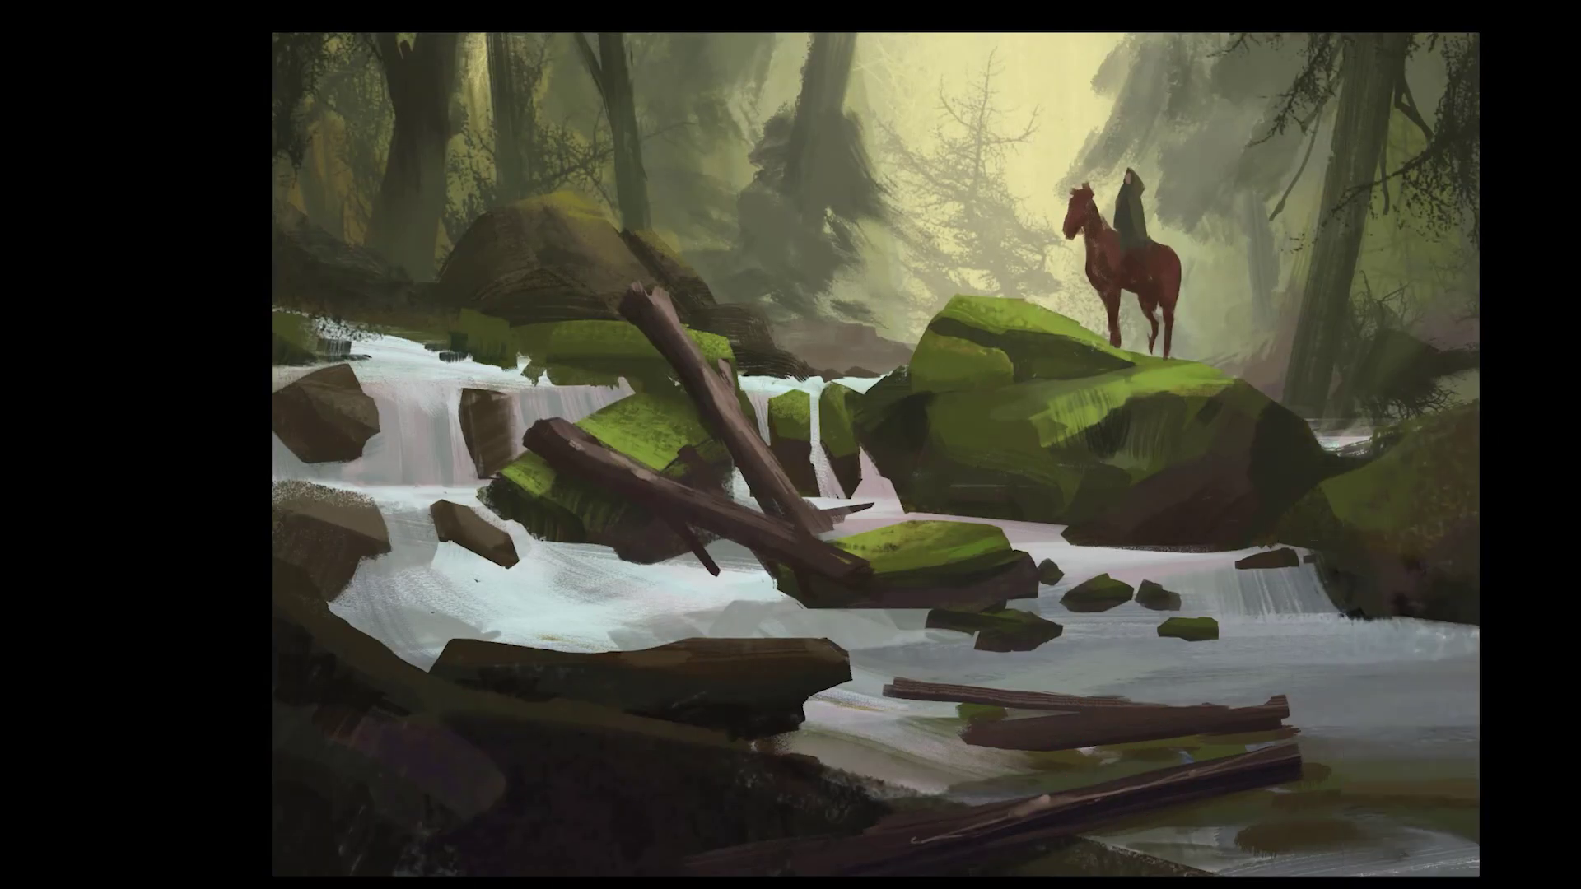
Step: Darken and reshape the big boulder's edge against the adjoining mossy bank, then touch up the small rocks in the central cascade
mouse_move(1258, 410)
left_mouse_down()
mouse_move(1312, 458)
mouse_move(1309, 477)
left_mouse_up()
mouse_move(1318, 451)
left_mouse_down()
mouse_move(1272, 504)
mouse_move(1265, 435)
mouse_move(1200, 420)
left_mouse_up()
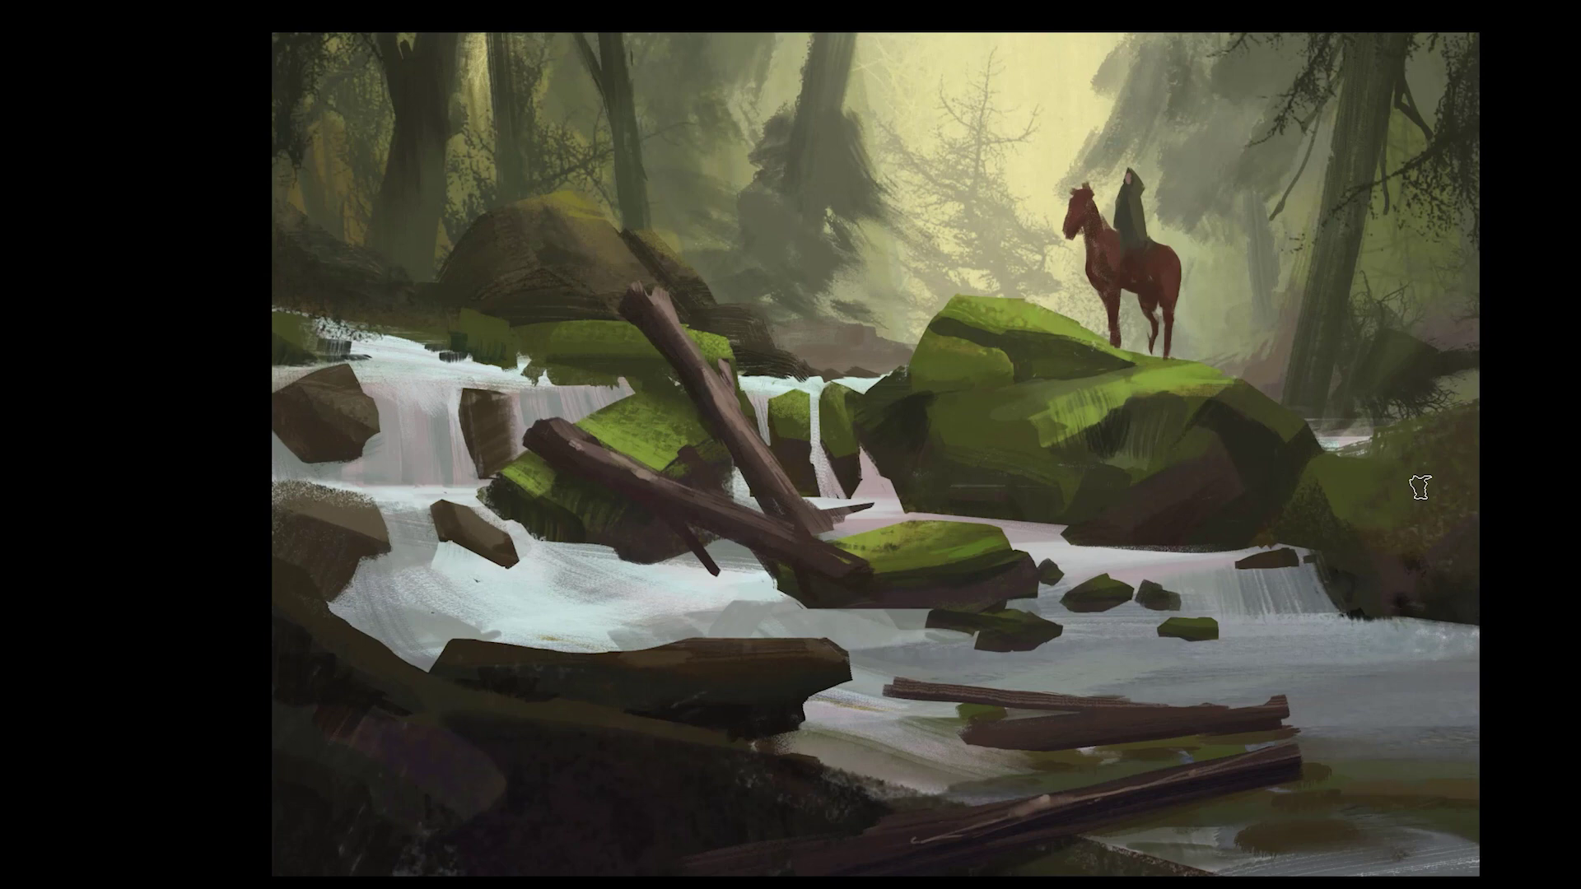
right_click(1420, 488)
left_click(1189, 610)
left_click(800, 458)
left_click(767, 387)
Step: Select Layer 23, enlarge the brush, and work pale grey sampled from the water into the stream
right_click(965, 348, "ctrl")
left_click(991, 319)
key("]")
key("]")
key("]")
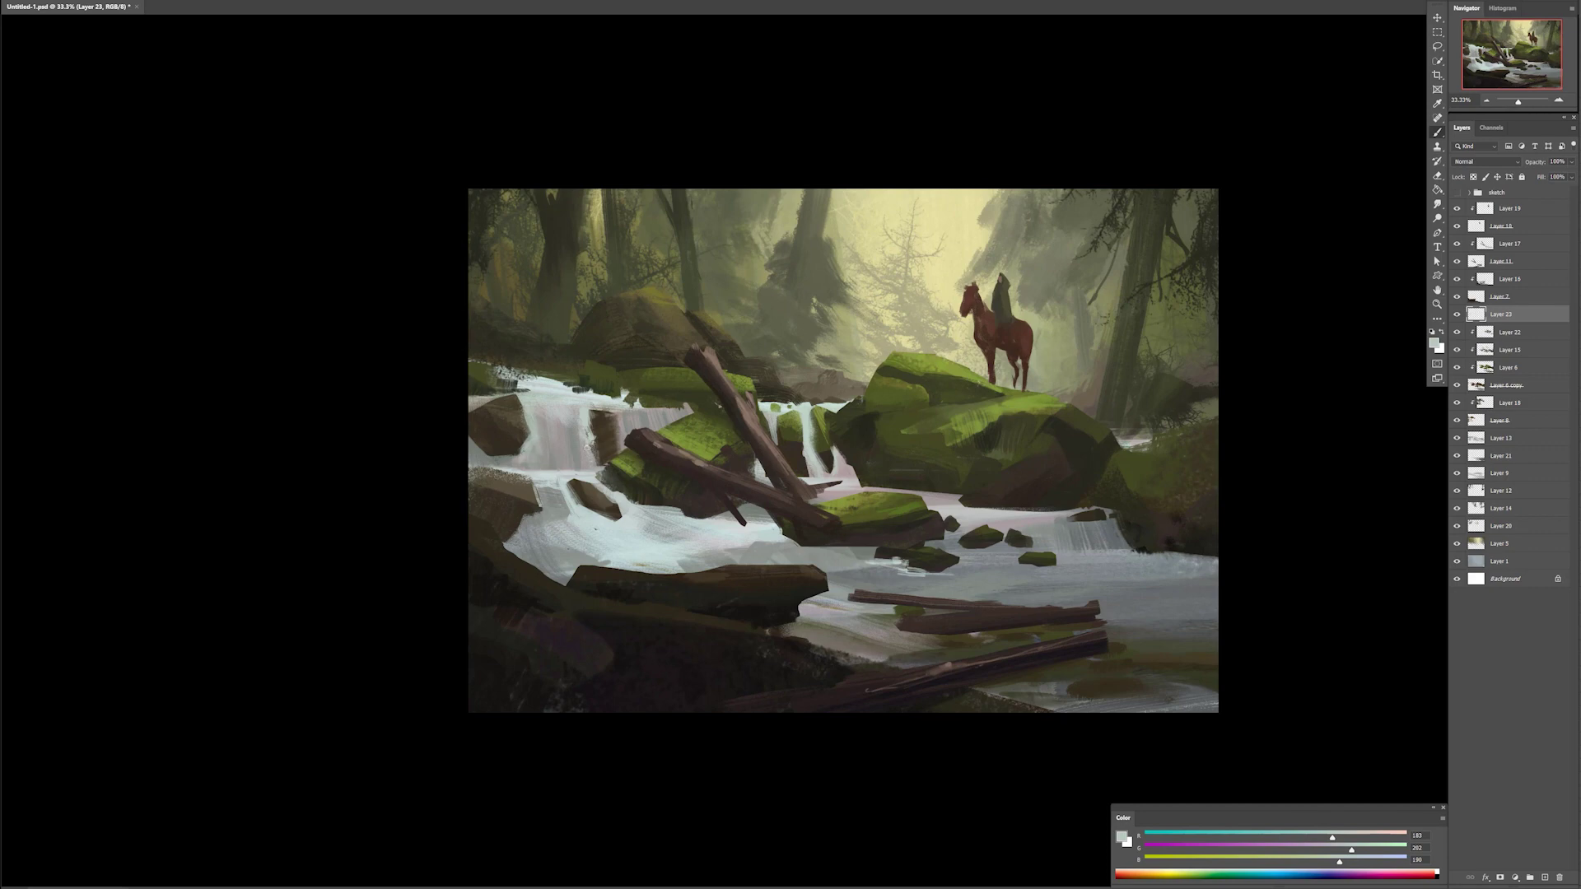
right_click(553, 469)
key("Escape")
left_click(542, 474, "alt")
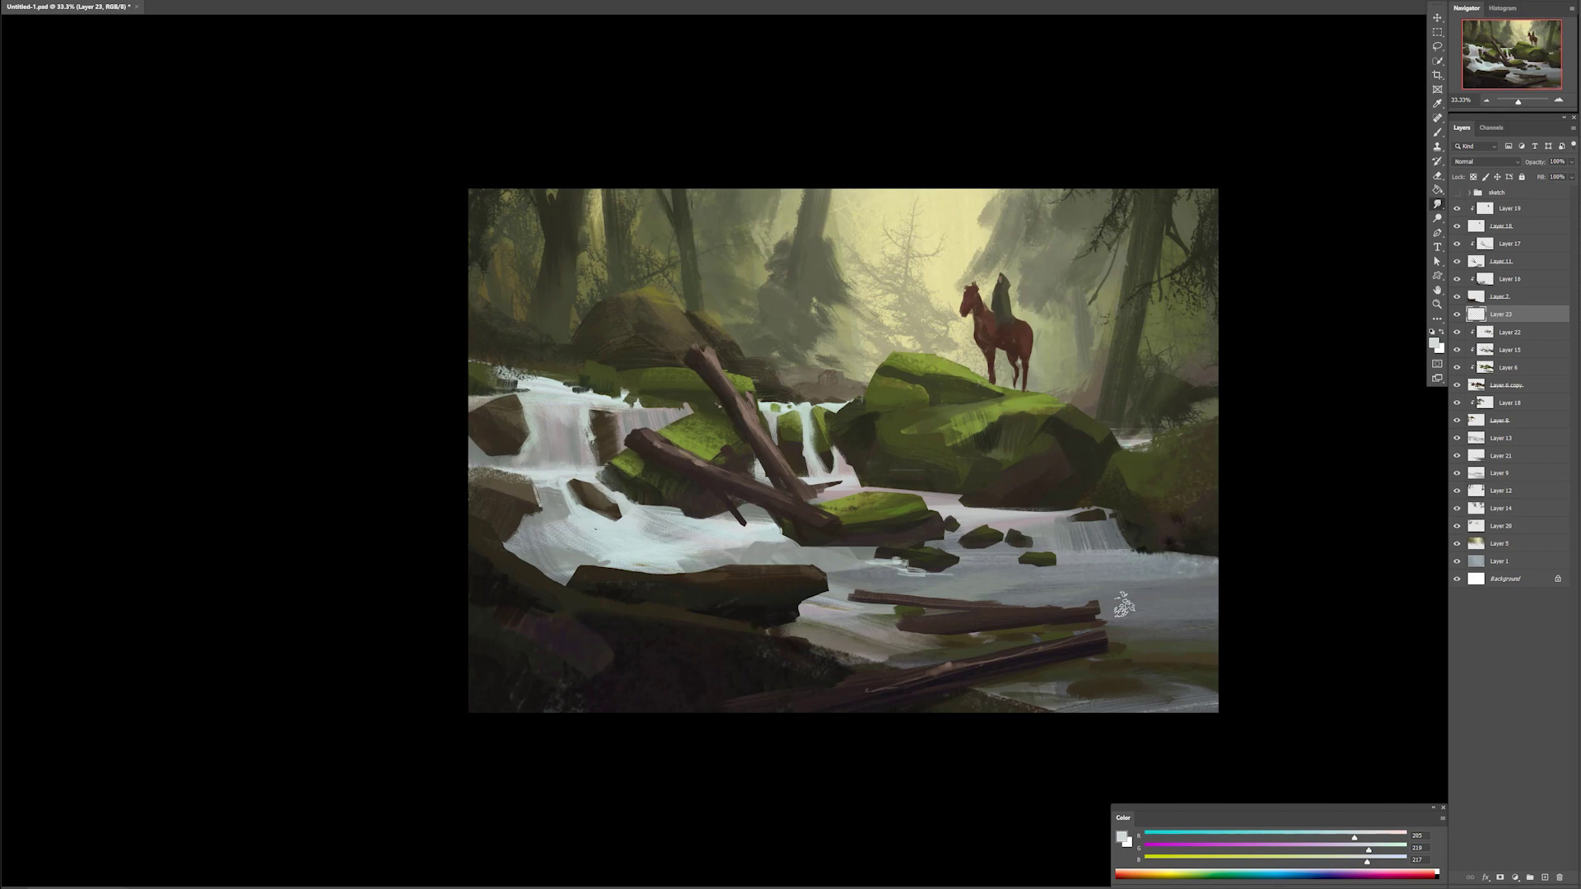
key("b")
right_click(766, 463, "ctrl")
left_click(789, 478)
right_click(950, 511)
left_click(1167, 630)
left_click(790, 539, "alt")
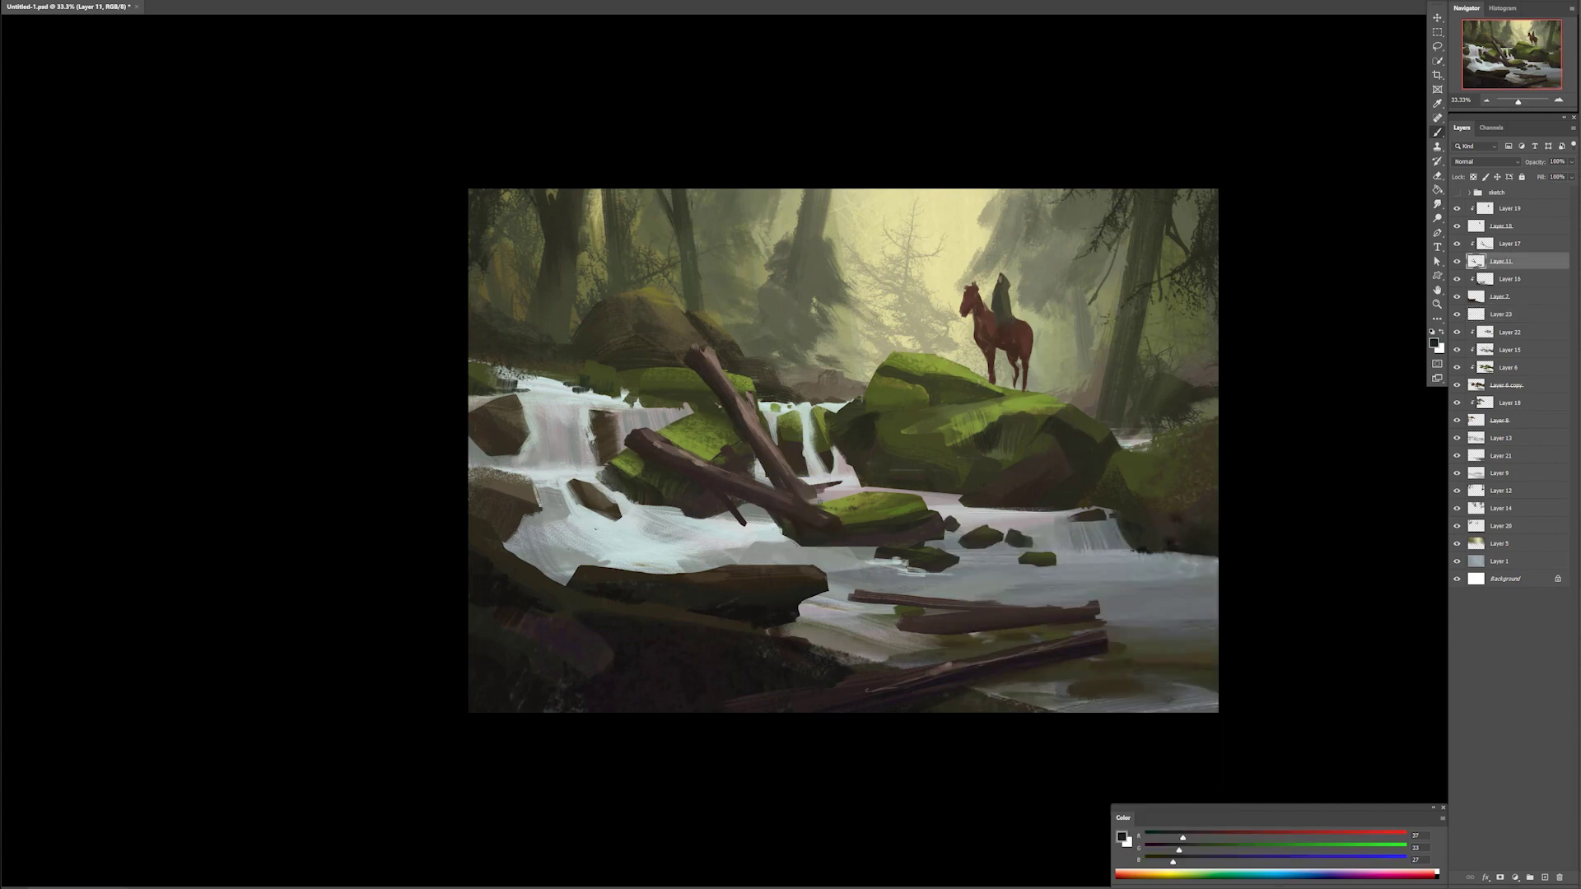
left_click(838, 541, "alt")
left_click(792, 540, "alt")
left_click_drag(957, 528, 980, 521)
key("ctrl+z")
Step: Lighten Layer 6 with Curves, mapping input 79 to output 87, and check the values in a greyscale proof
left_click(700, 454, "ctrl")
key("ctrl+m")
left_click_drag(1411, 632, 1411, 626)
left_click_drag(1353, 688, 1352, 688)
key("ctrl+y")
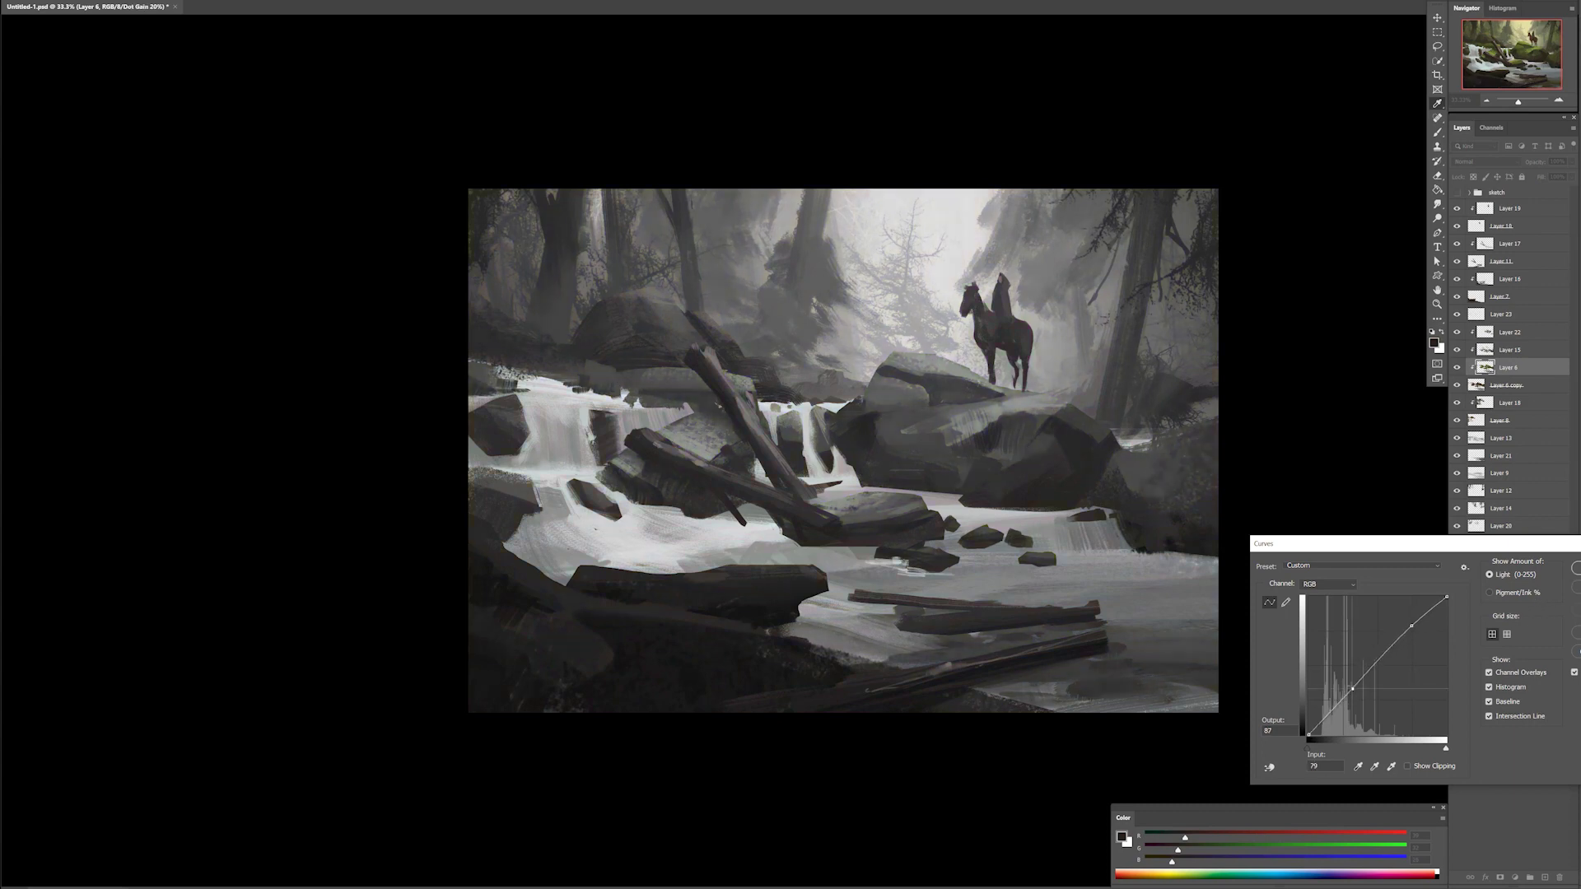
key("Return")
key("ctrl+y")
Step: Choose a speckled brush, select Layer 23, and paint sampled water-grey foam along the mossy rock's foot and around the small stones
left_click(1186, 534, "alt")
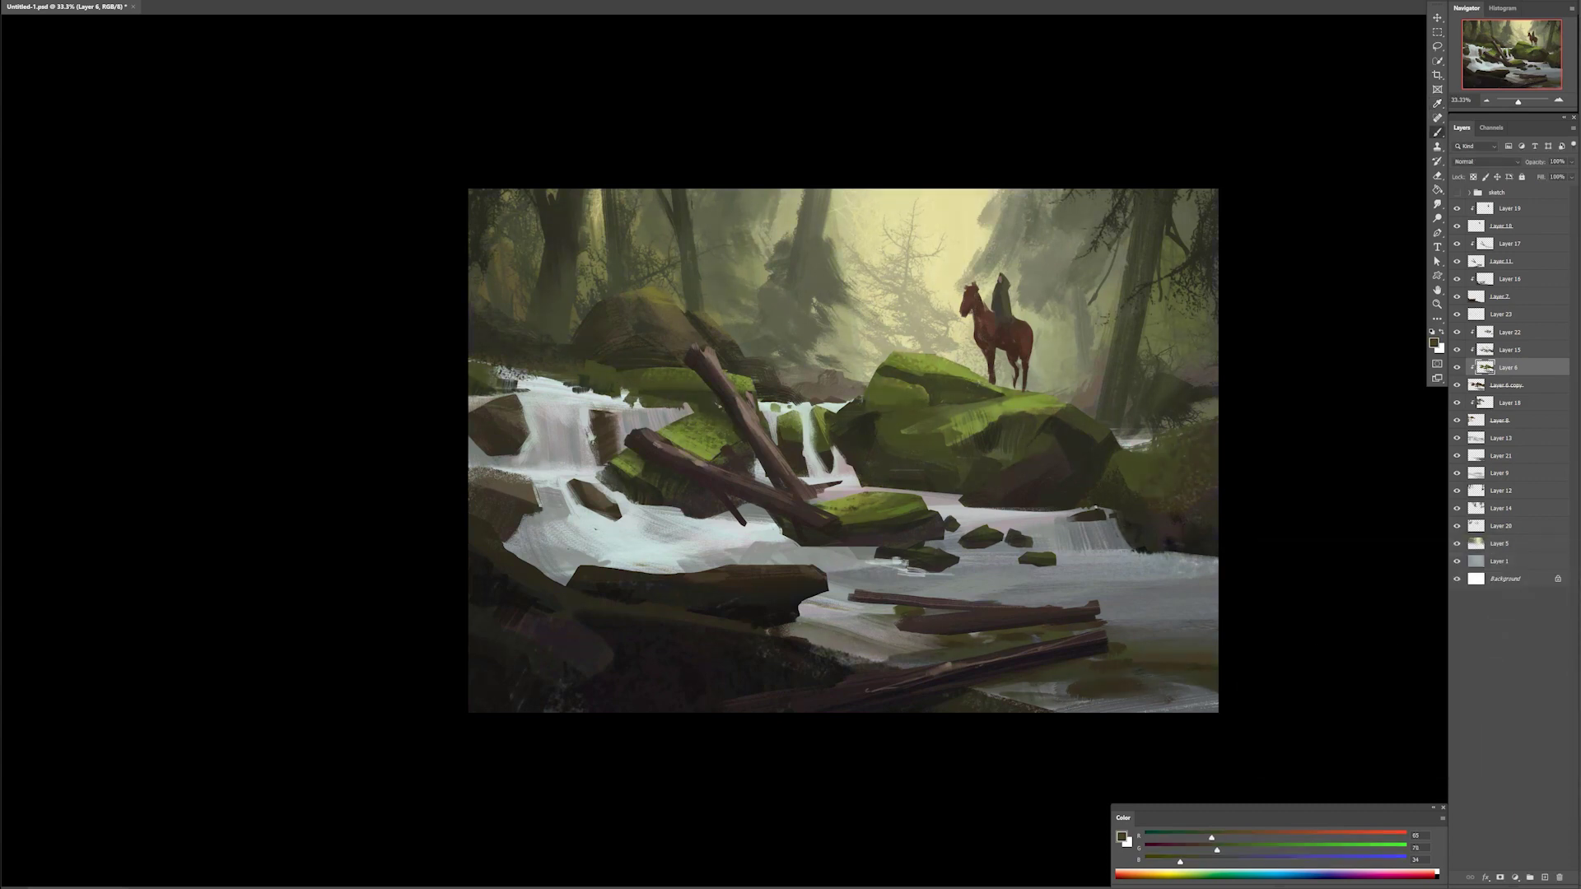
left_click(1095, 505, "ctrl")
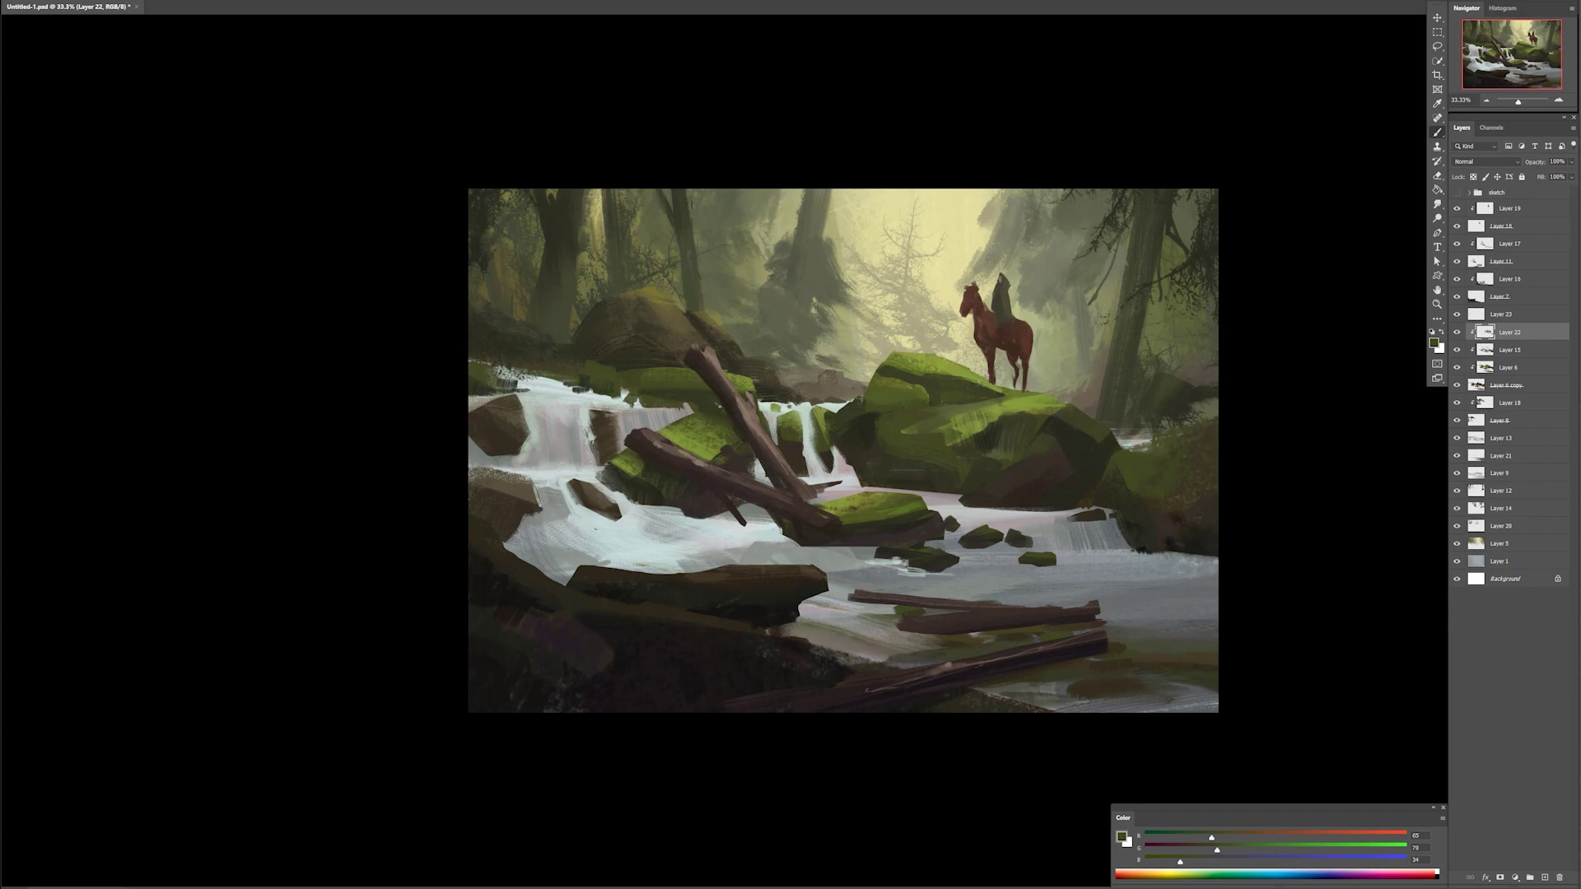
right_click(975, 514)
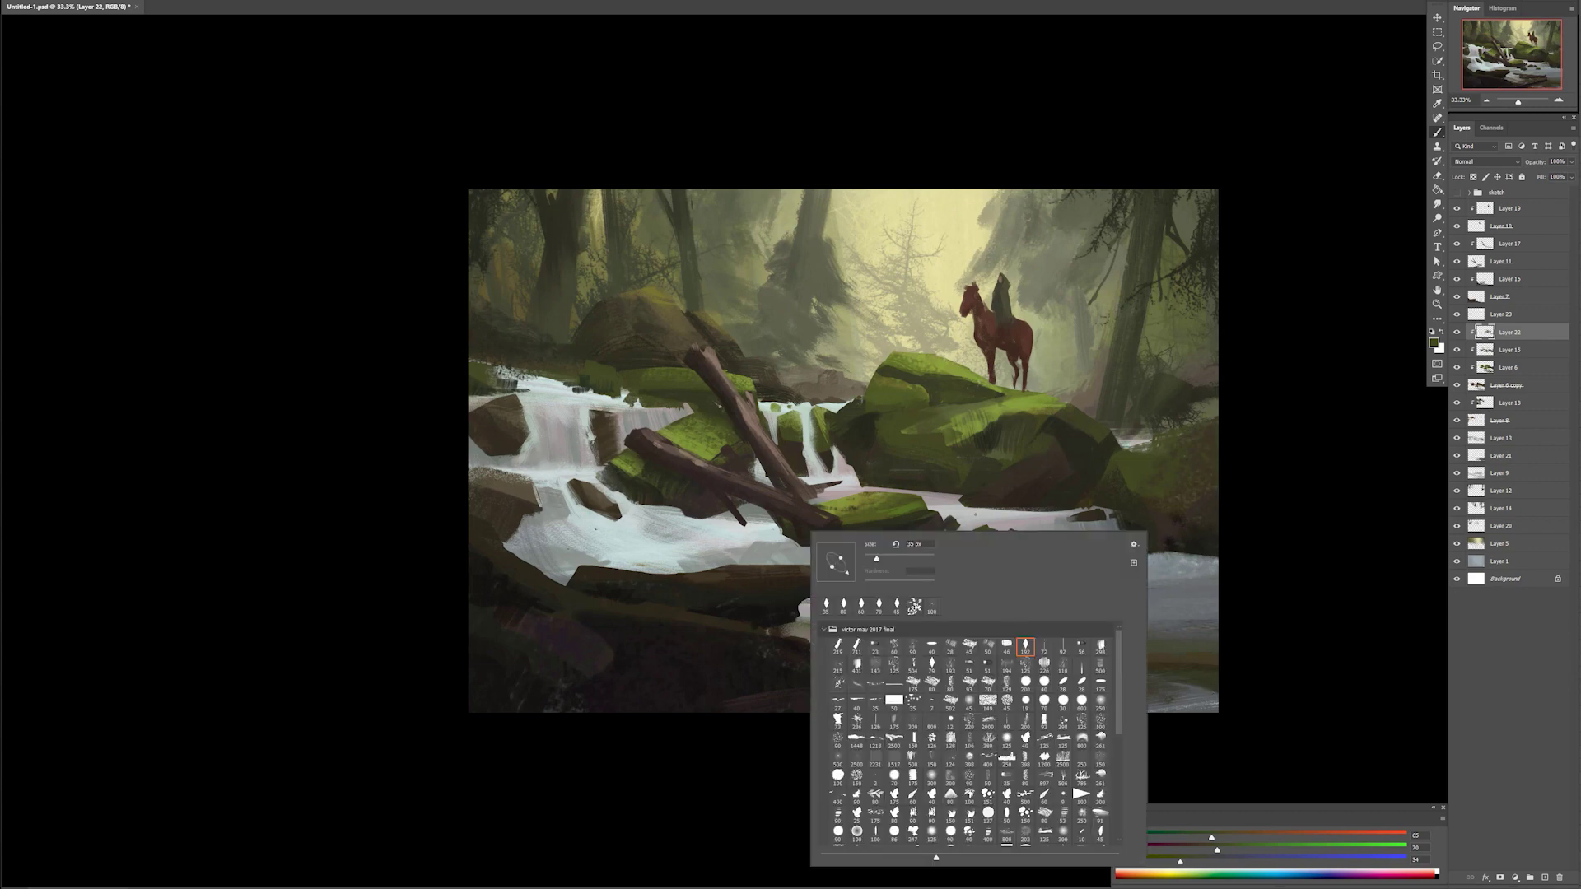
double_click(915, 607)
left_click(566, 542, "ctrl")
right_click(569, 500, "ctrl")
left_click(591, 510)
left_click(568, 543, "alt")
left_click_drag(560, 535, 624, 555)
key("ctrl+z")
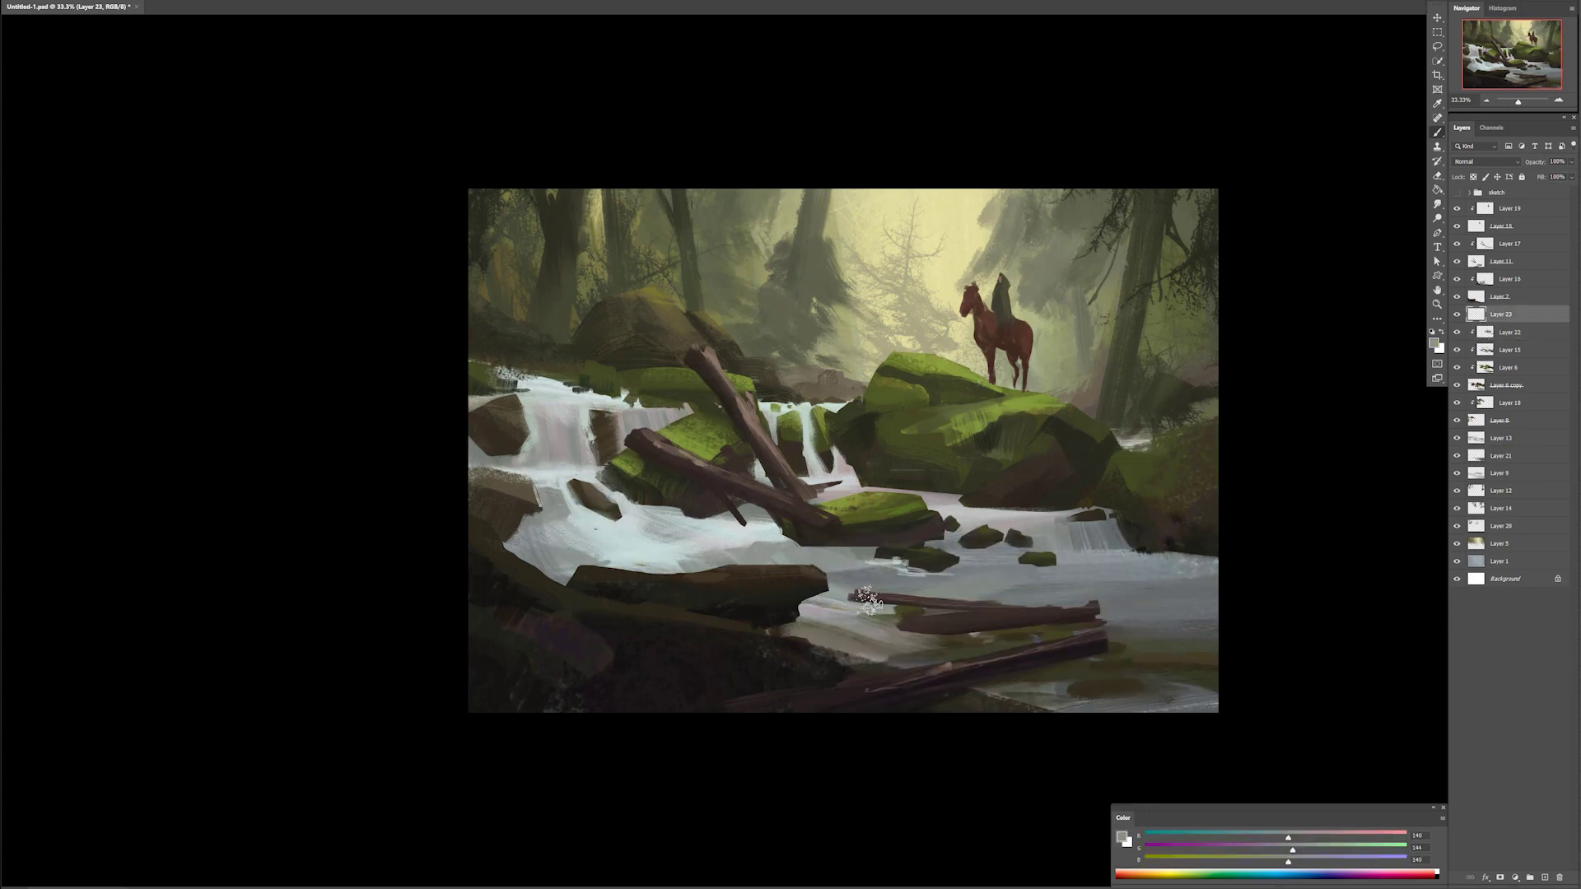
left_click(784, 543, "alt")
left_click_drag(802, 544, 880, 551)
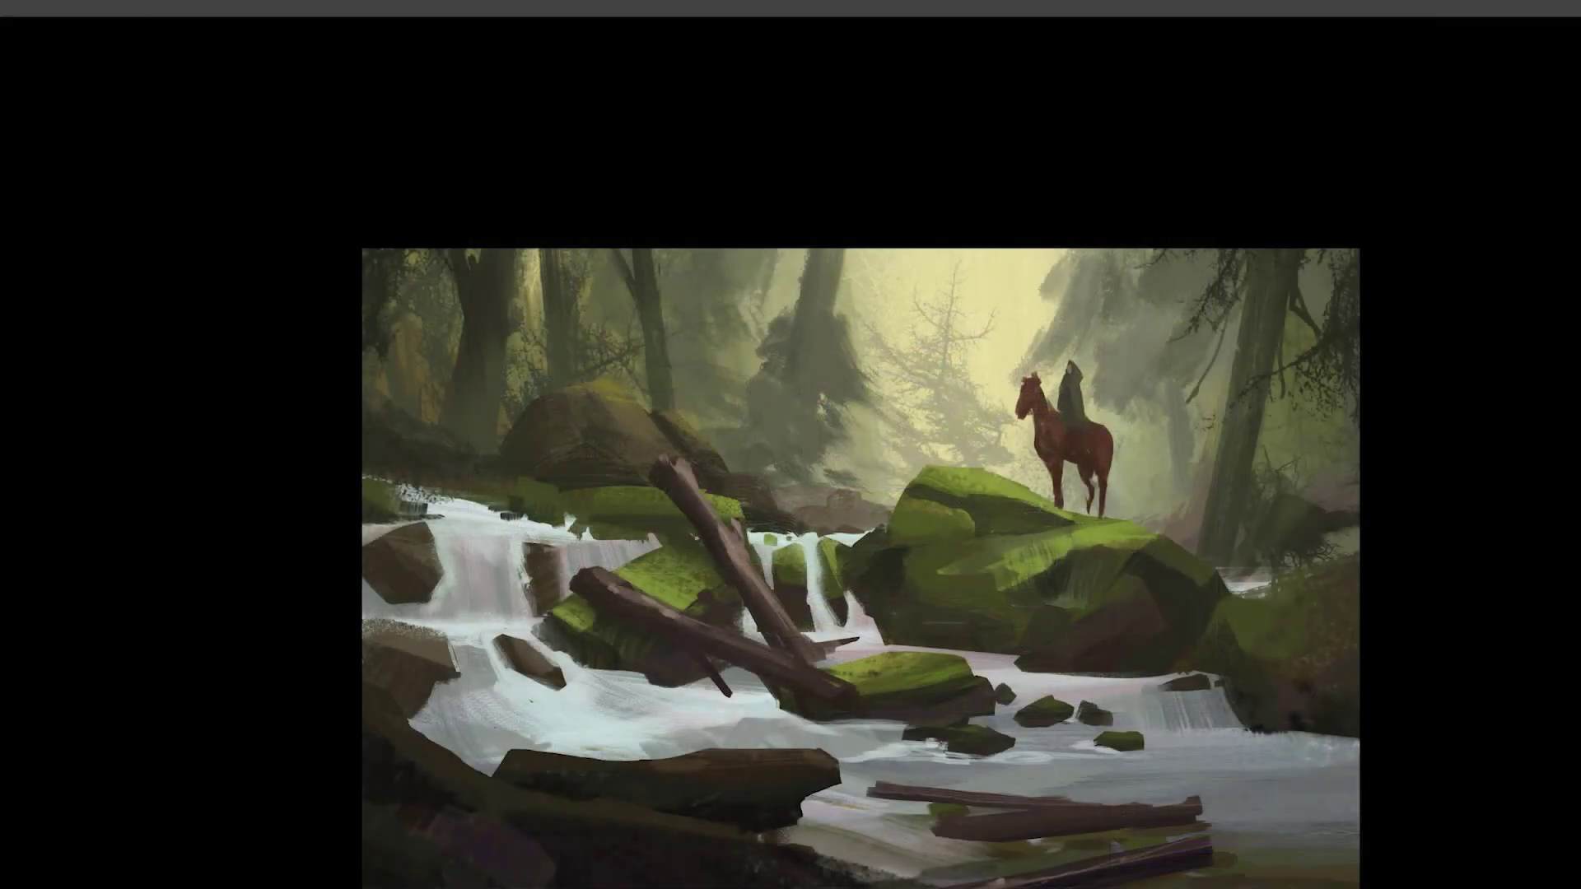
left_click_drag(1062, 725, 1177, 730)
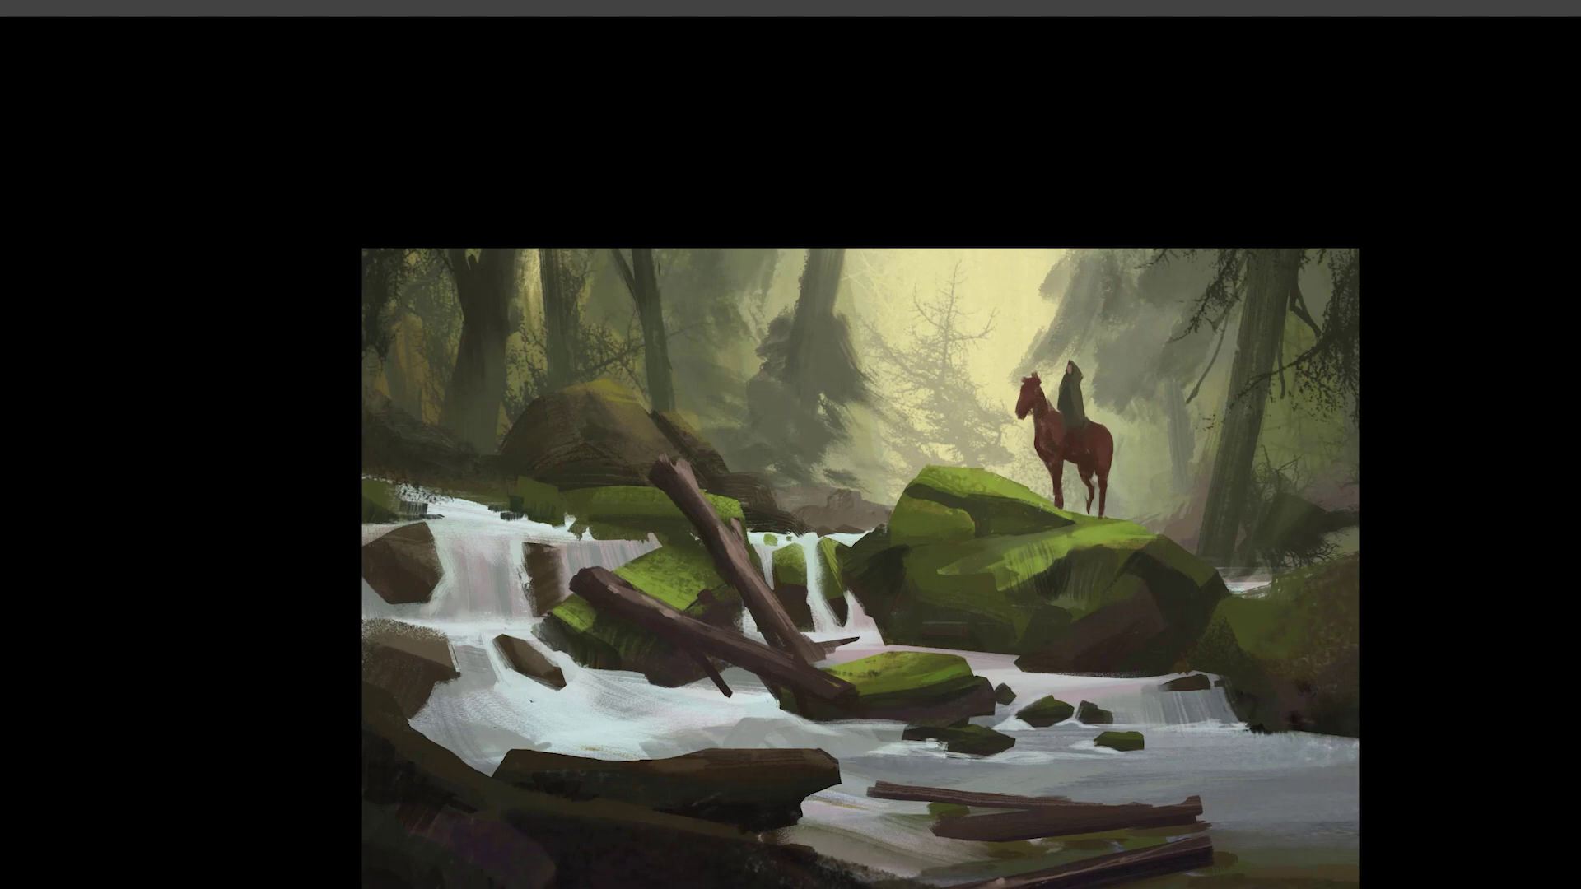
left_click_drag(1008, 720, 1029, 725)
Step: Switch brushes, add dark accent strokes to the mossy top of the big boulder, and undo the last strokes
right_click(1009, 807)
left_click(1124, 789)
left_click(1064, 537)
left_click_drag(1108, 542, 1108, 545)
left_click_drag(1034, 528, 959, 540)
key("ctrl+z")
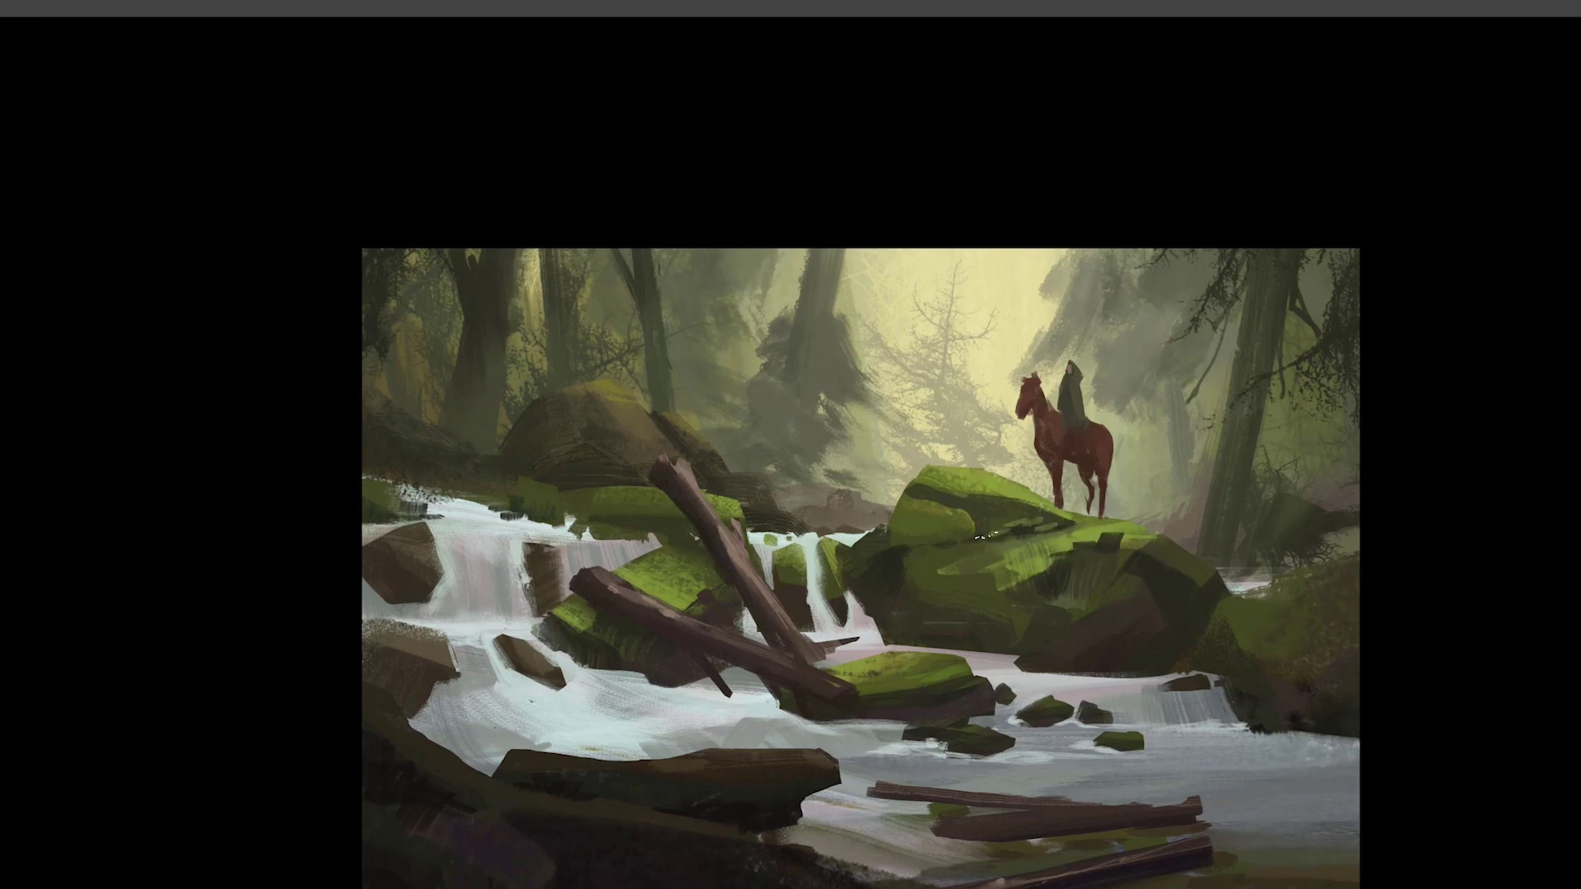
key("ctrl+z")
Step: Refine the horse's head, neck and chest with small sampled red-brown strokes
right_click(1183, 476)
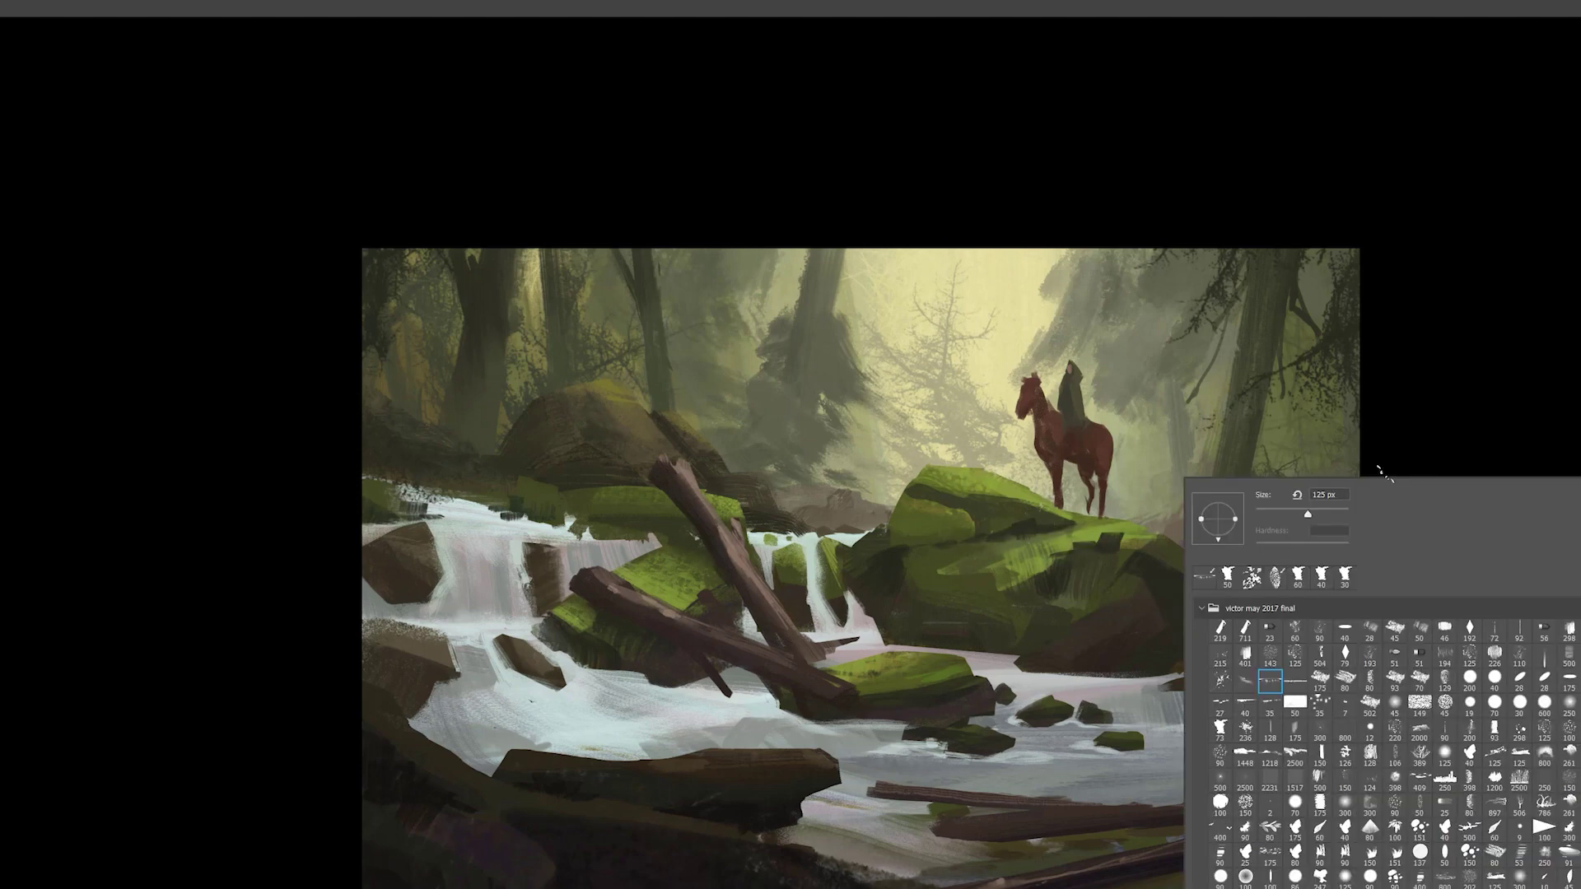
left_click(1380, 470)
key("ctrl+plus")
left_click_drag(1131, 282, 1151, 328)
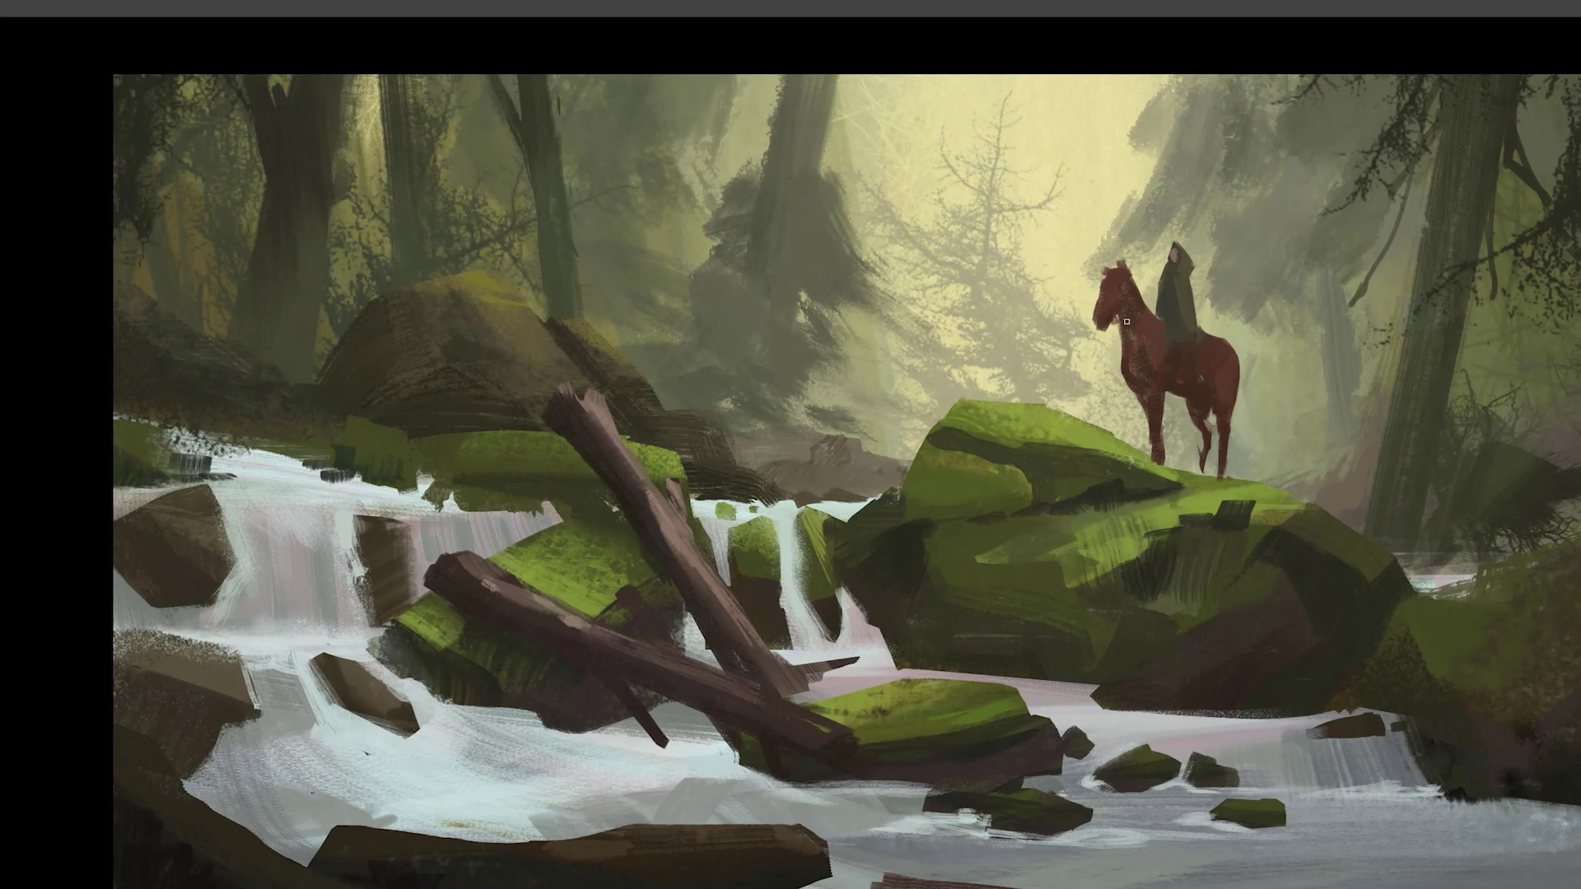
key("alt")
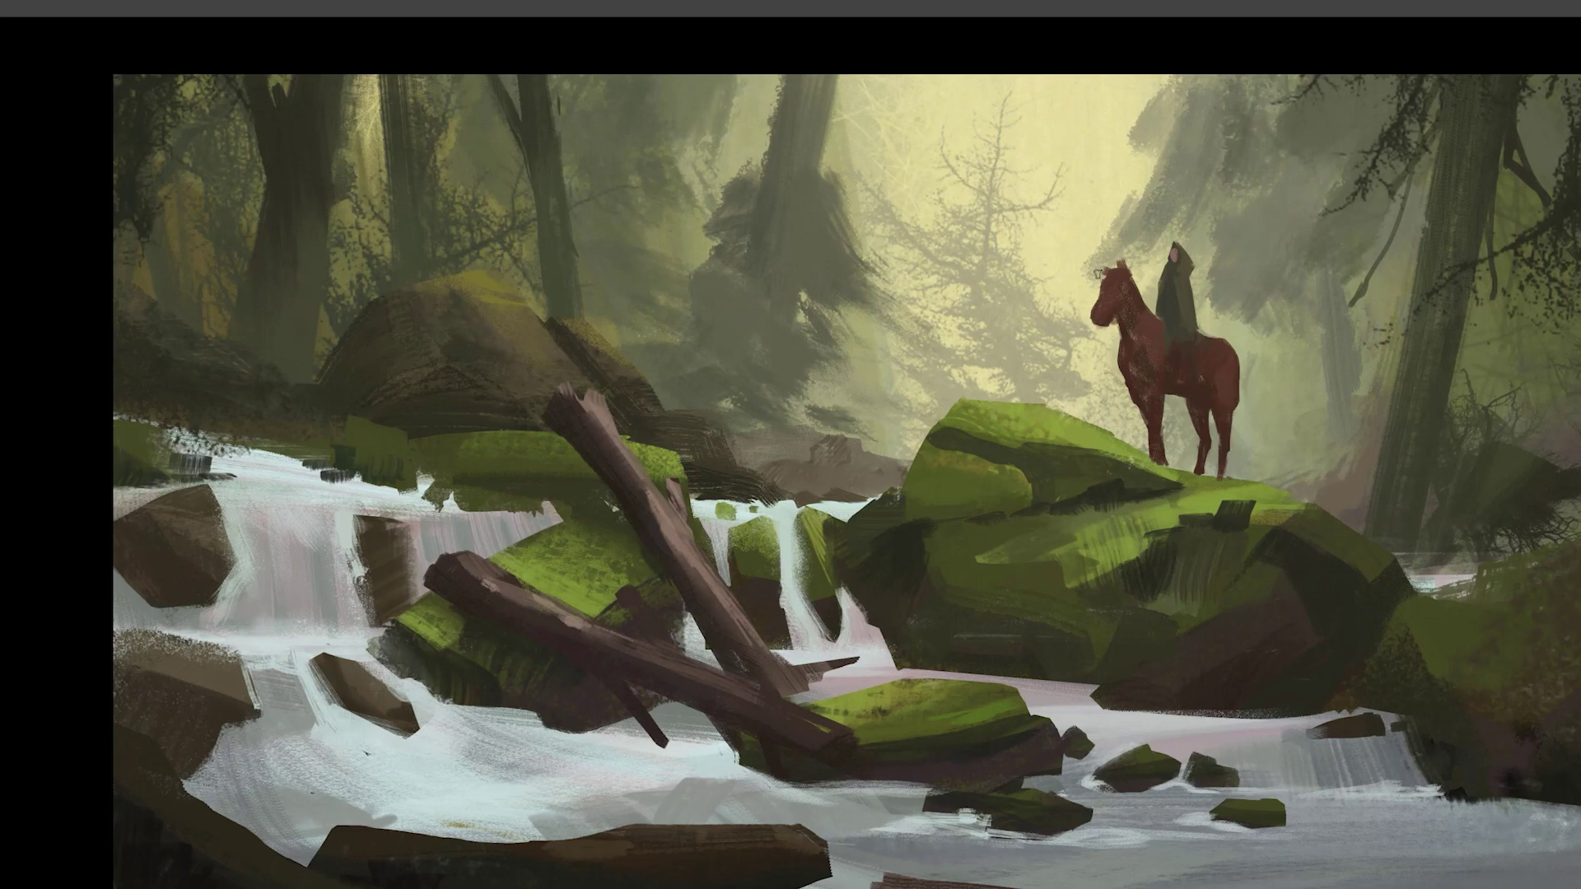
right_click(1275, 439)
left_click(1561, 591)
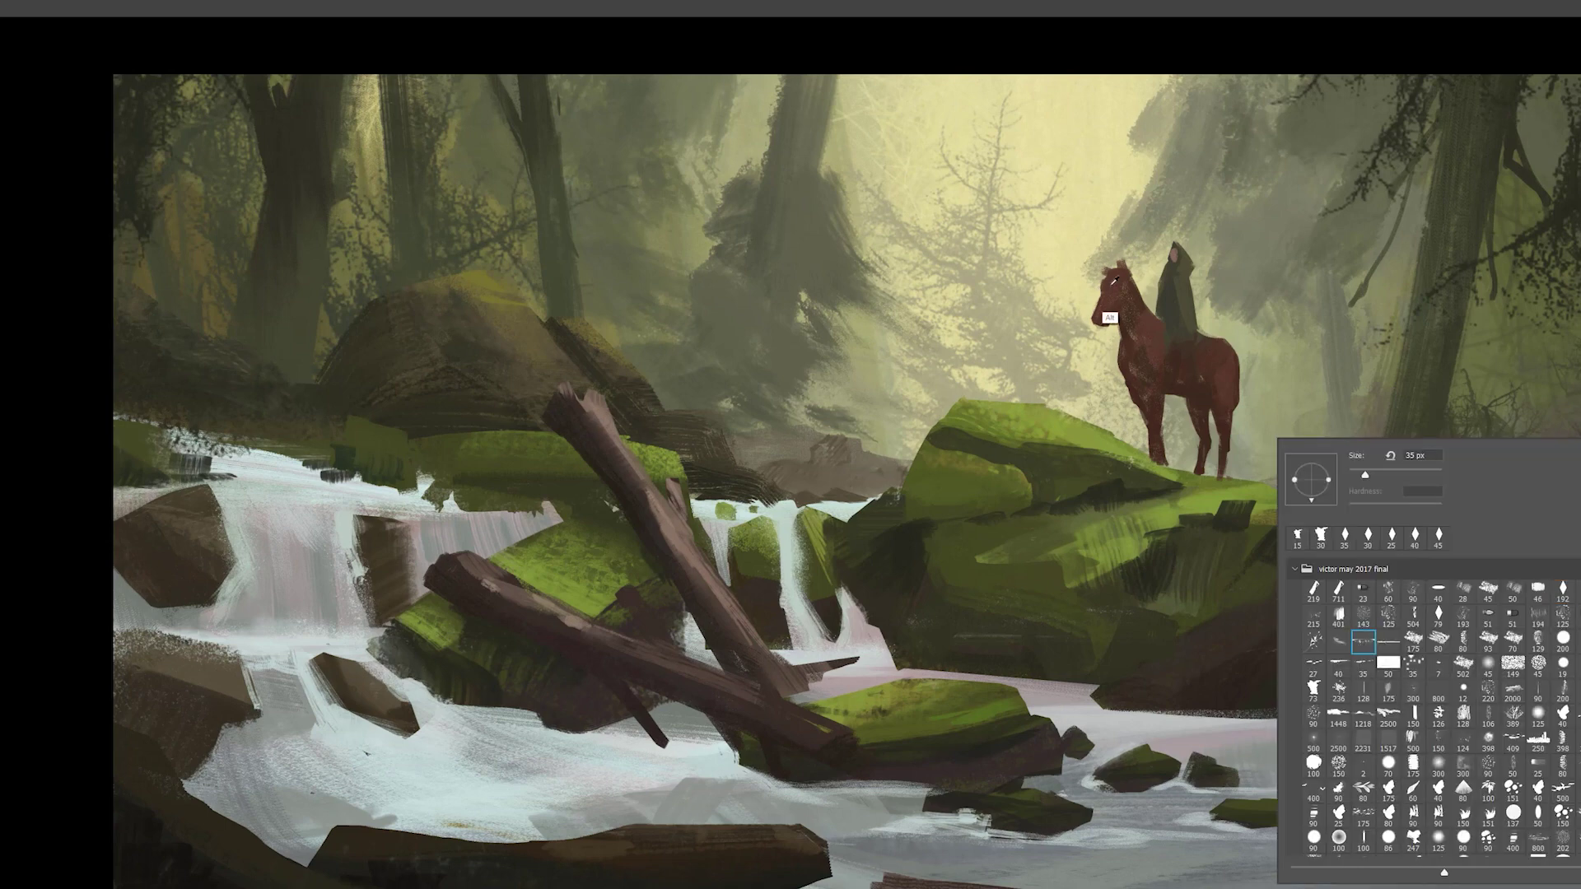
left_click(1114, 282, "alt")
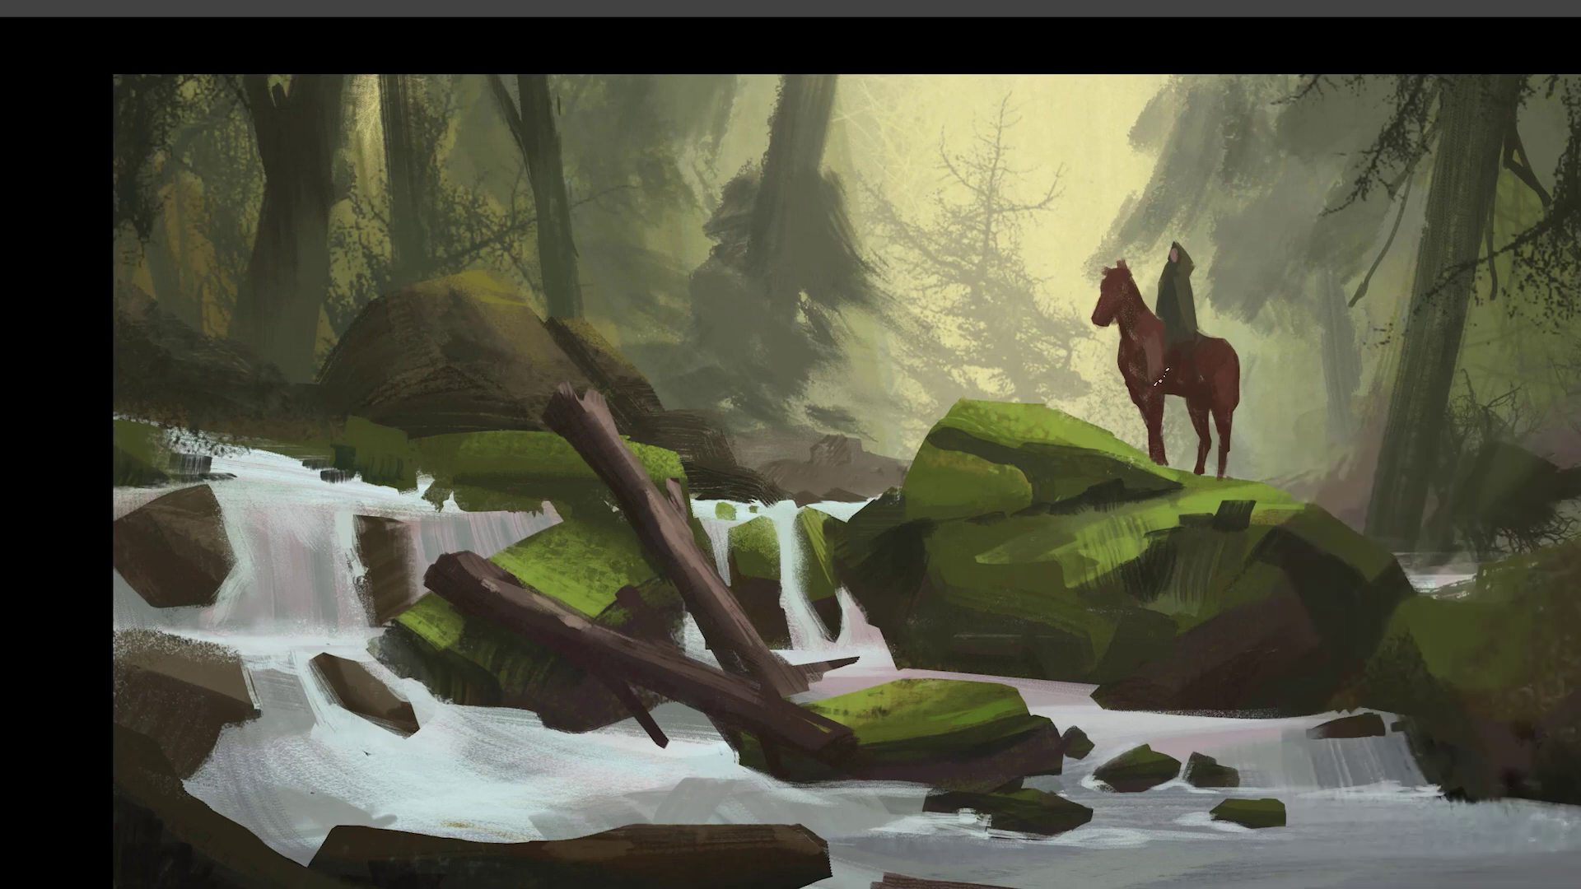
left_click_drag(1110, 281, 1101, 311)
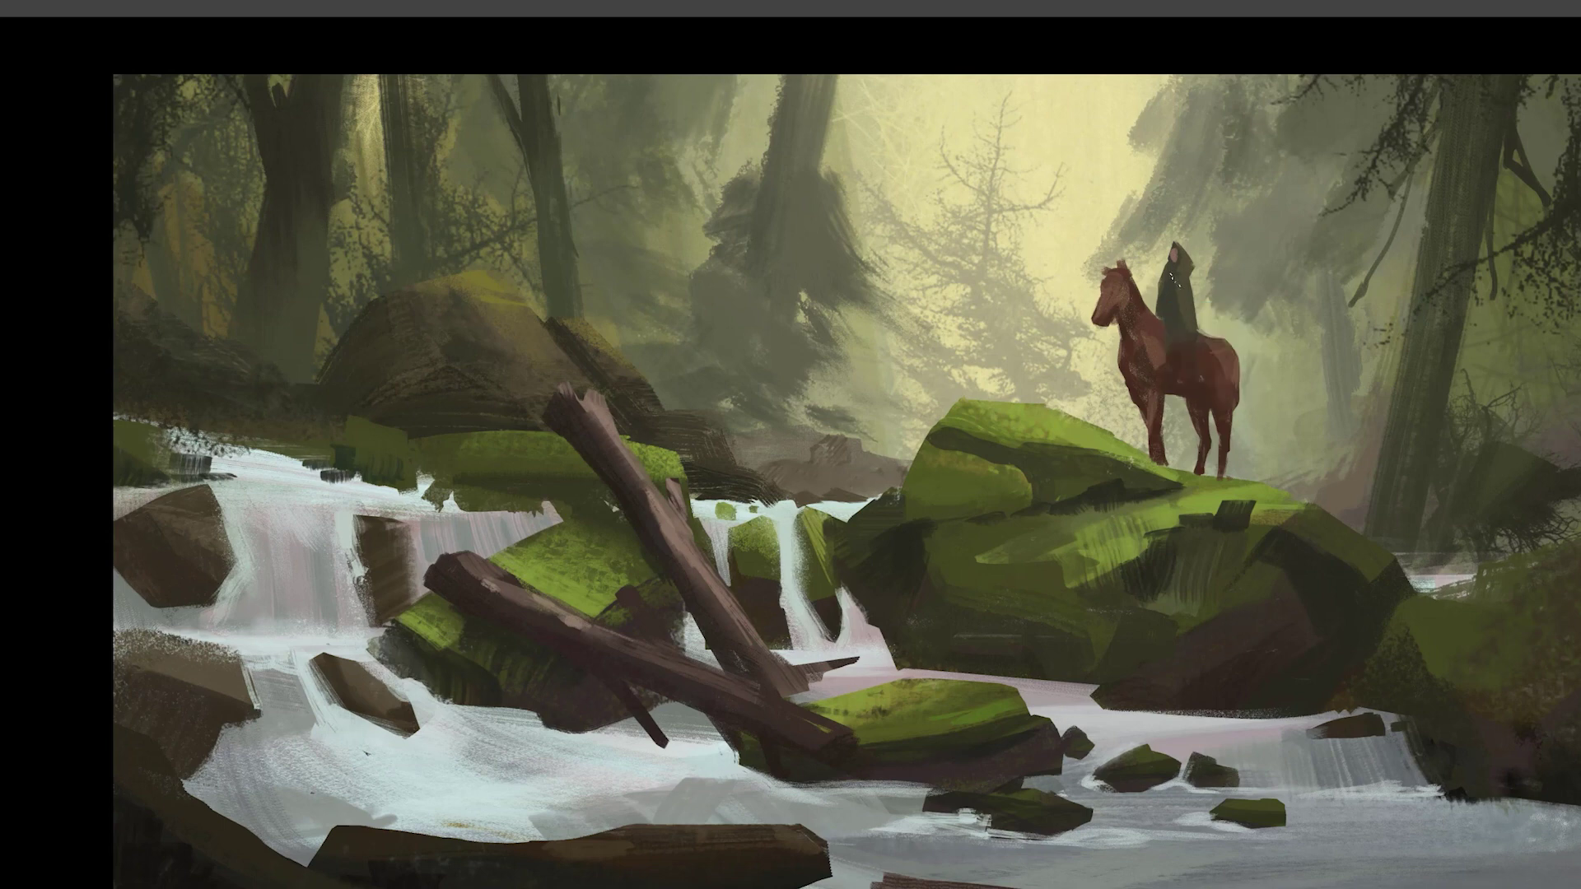
Step: Switch to a smaller brush, extend the rider's cloak down over the horse's flank, and shade the horse's front leg
right_click(1199, 293)
double_click(1312, 518)
key("[")
key("[")
key("[")
left_click(1177, 295, "alt")
left_click_drag(1173, 285, 1188, 367)
key("ctrl+z")
key("ctrl+z")
left_click_drag(1142, 388, 1150, 418)
left_click_drag(1202, 340, 1208, 372)
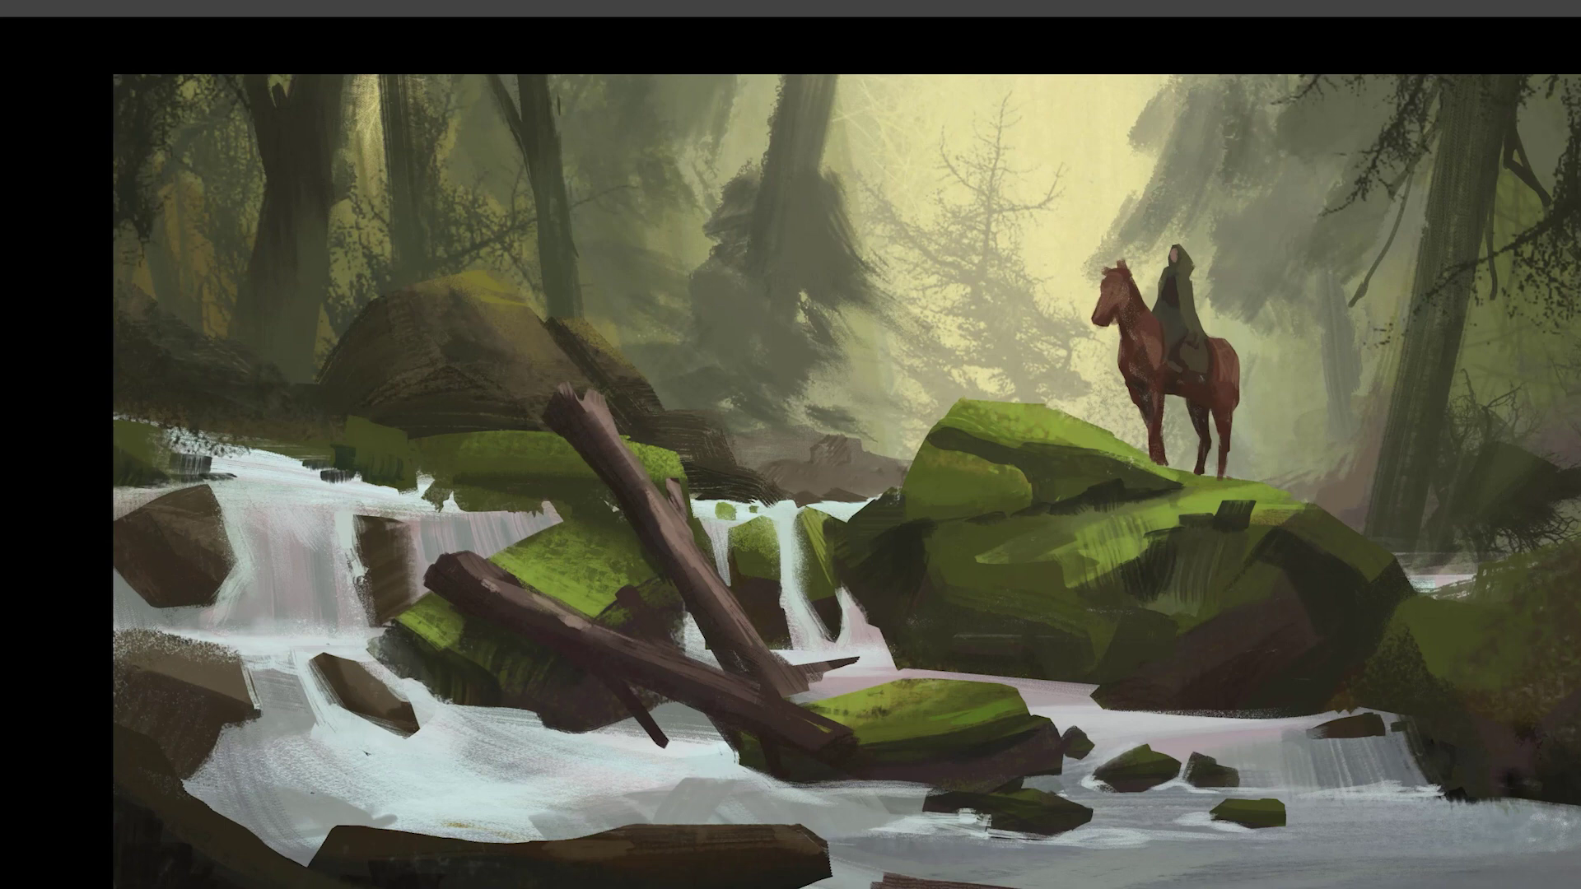
Step: Outline the hooded rider's upper body and rotate it about 3.9° with a free transform
left_click_drag(1169, 320, 1175, 323)
key("ctrl+t")
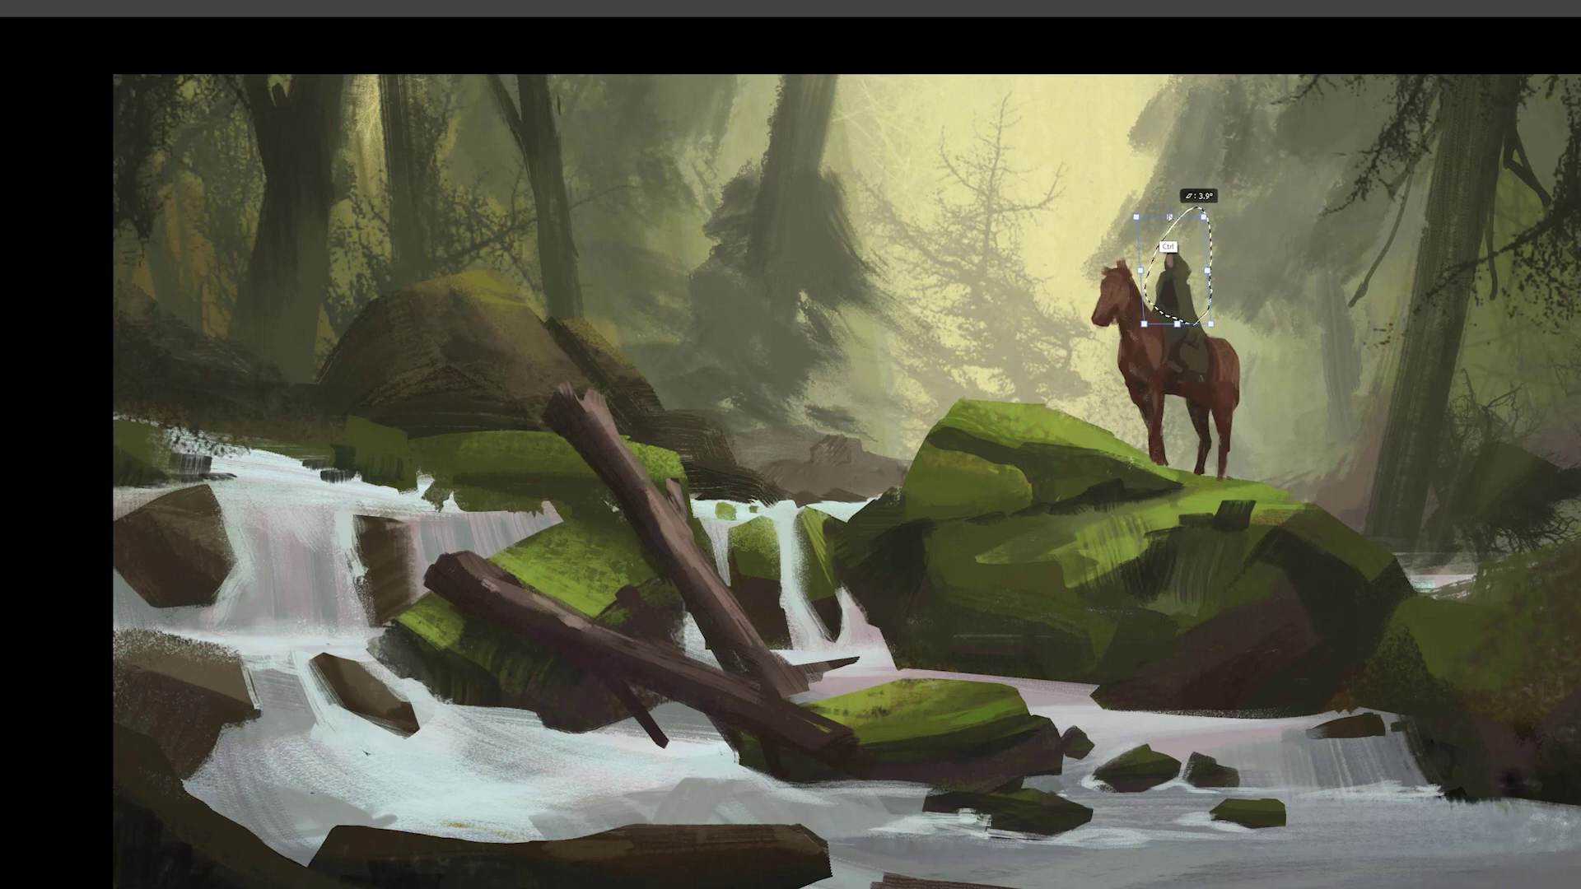